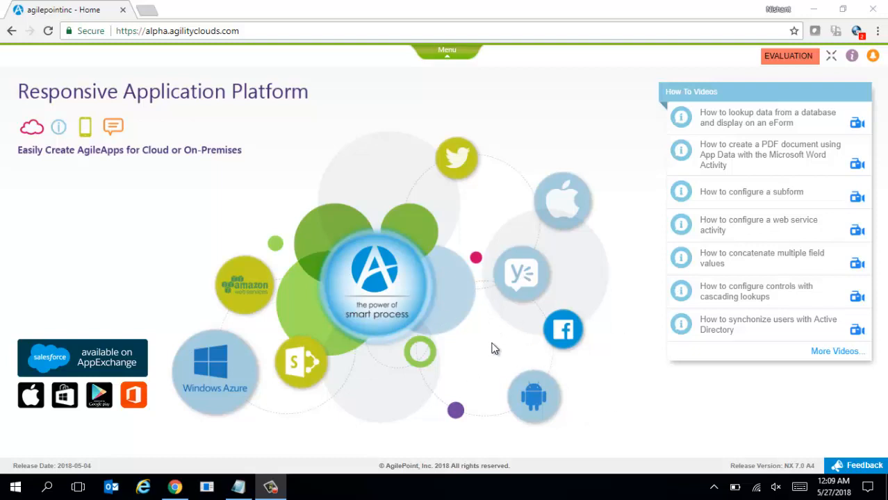
# Step: Open the page builder and create a page titled "Demo" with internal name and relative URL "demo"
pyautogui.click(447, 51)
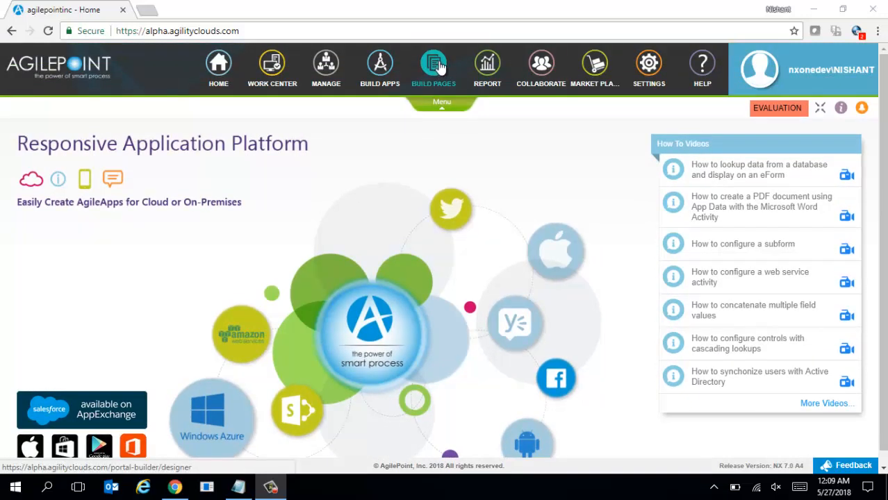
pyautogui.click(436, 65)
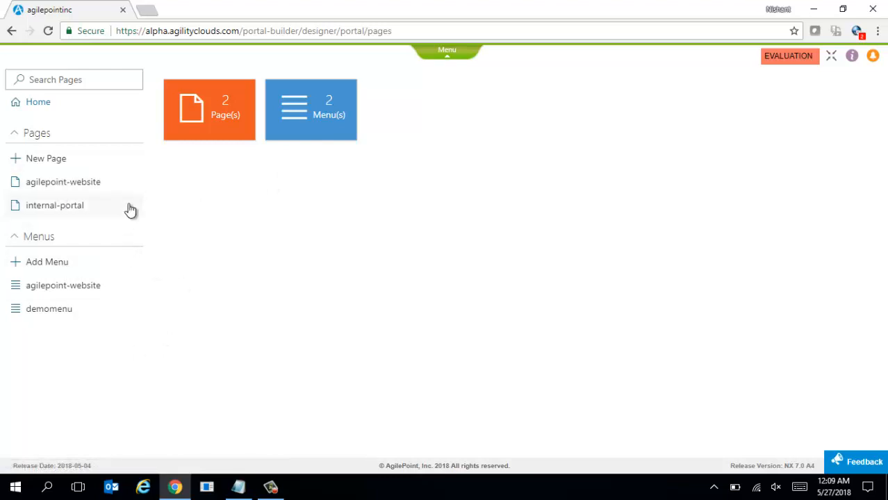
pyautogui.click(34, 163)
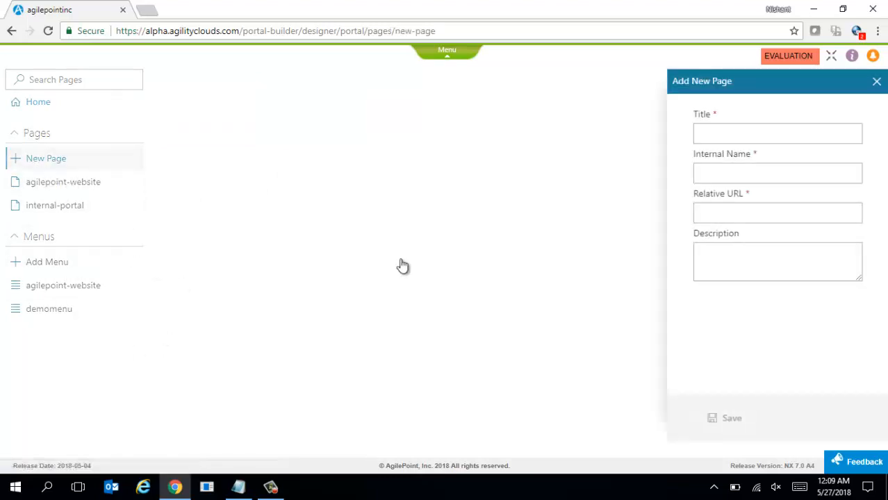
pyautogui.click(697, 137)
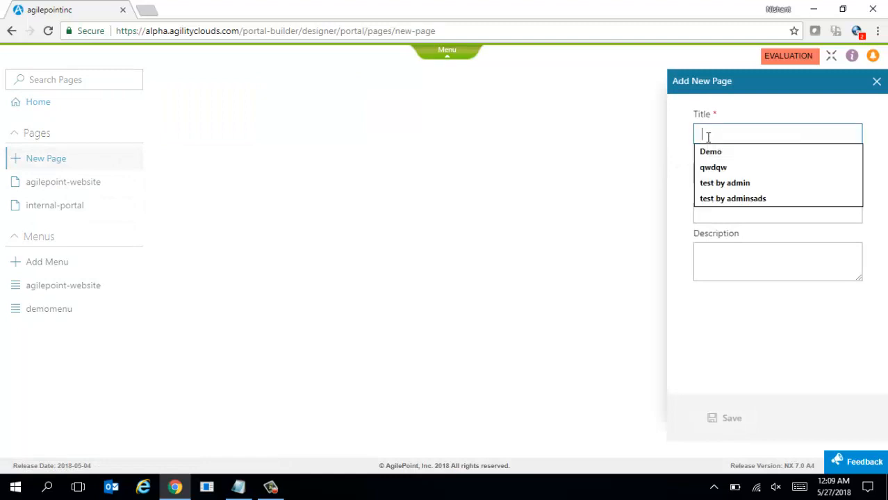
pyautogui.write('Demo')
pyautogui.press('Tab')
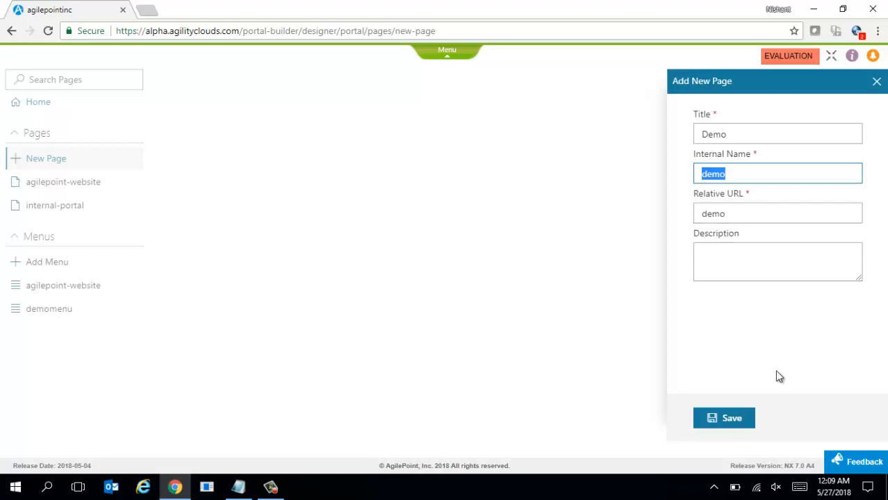
pyautogui.click(732, 419)
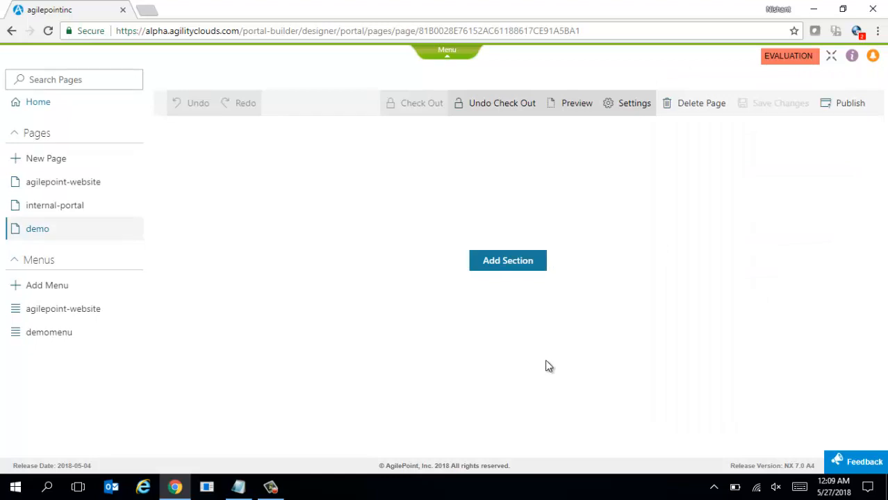
# Step: Add a section to the demo page and look through its available Content, Media, Card and Layout widgets
pyautogui.click(504, 270)
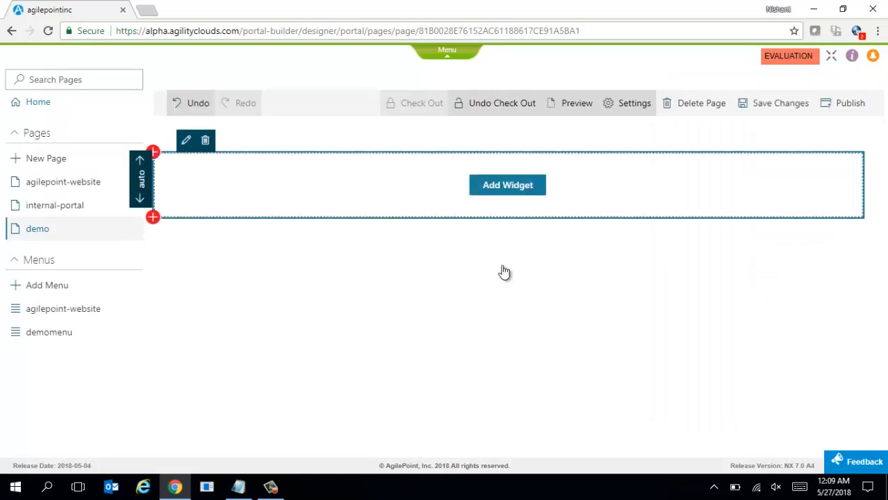
pyautogui.click(499, 192)
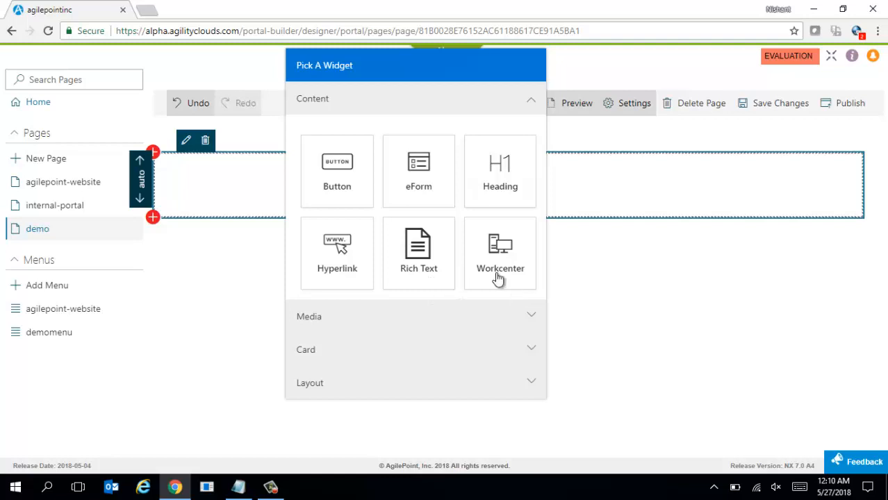
pyautogui.click(470, 316)
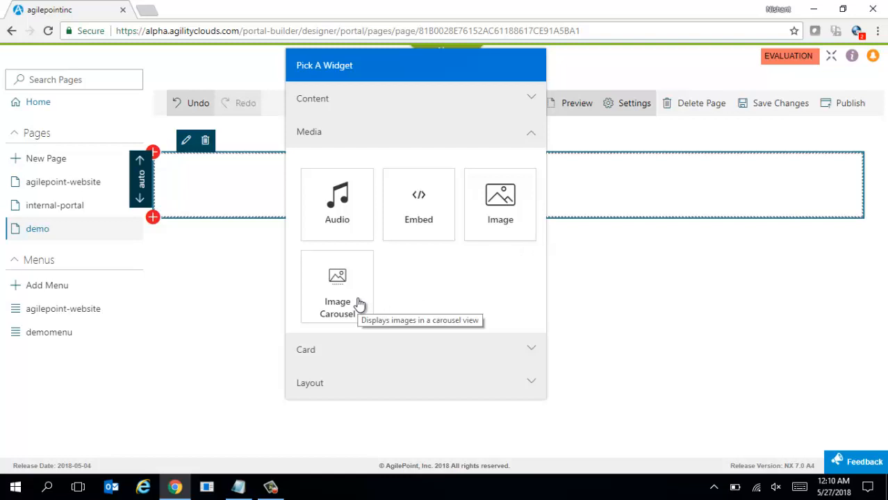
pyautogui.click(355, 356)
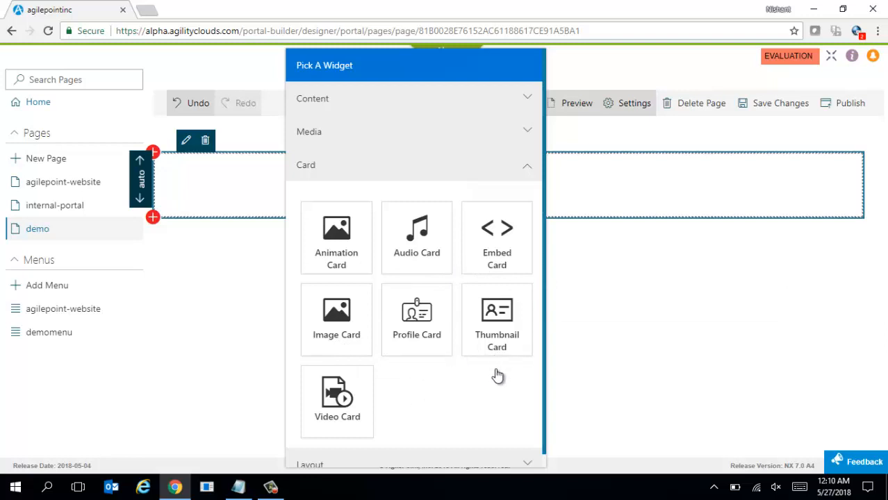
pyautogui.click(410, 465)
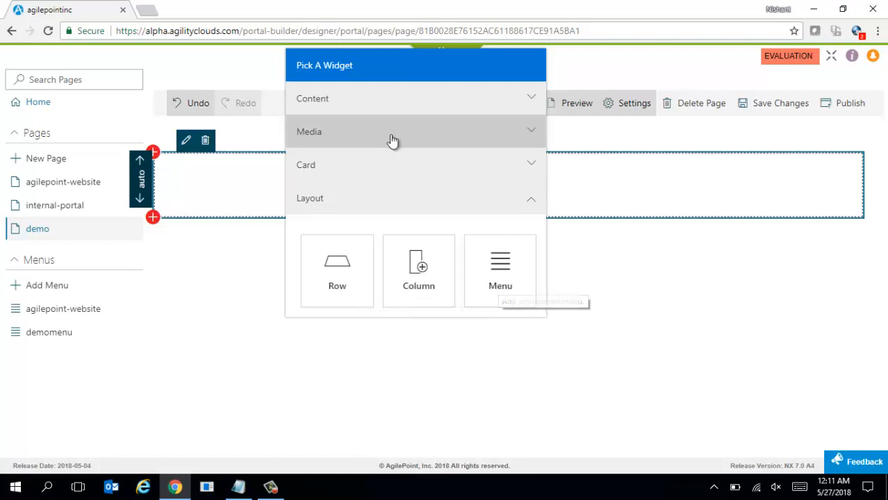
# Step: Add a Heading widget to the section with background color #039be5, taken from Script.txt in Notepad
pyautogui.click(384, 110)
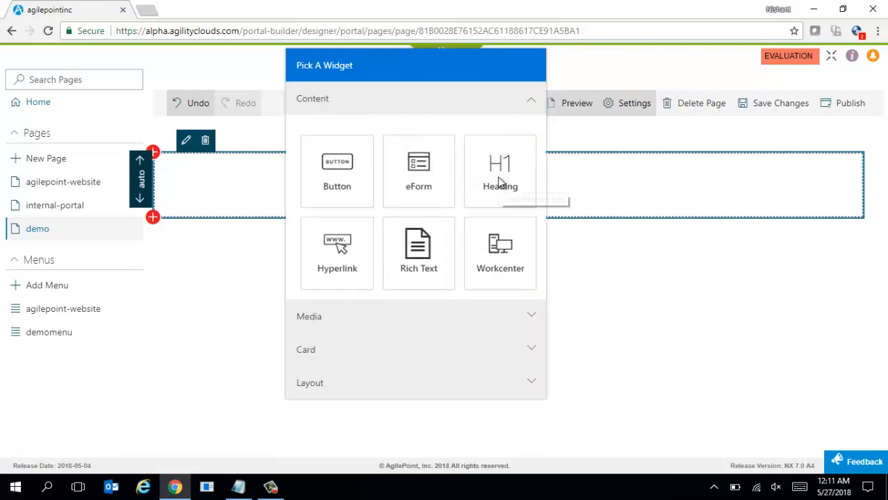
pyautogui.click(499, 182)
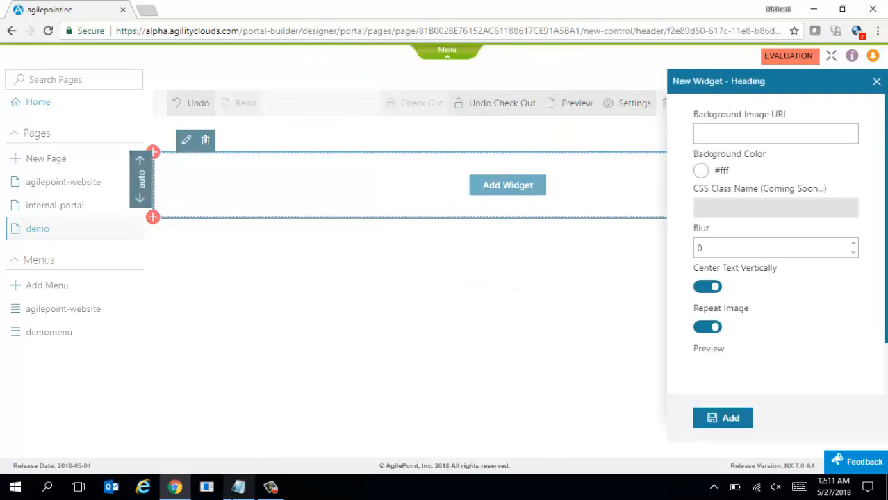
pyautogui.click(238, 487)
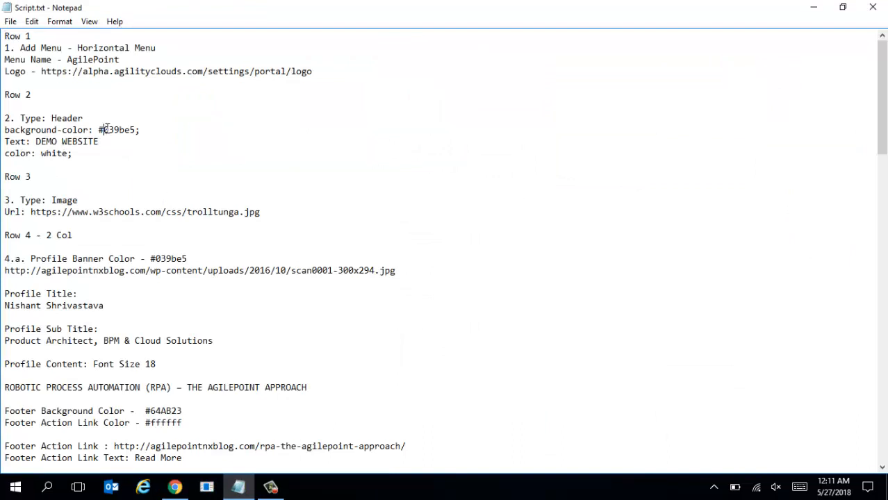
pyautogui.moveTo(103, 130); pyautogui.dragTo(136, 129)
pyautogui.hotkey('alt', 'Tab')
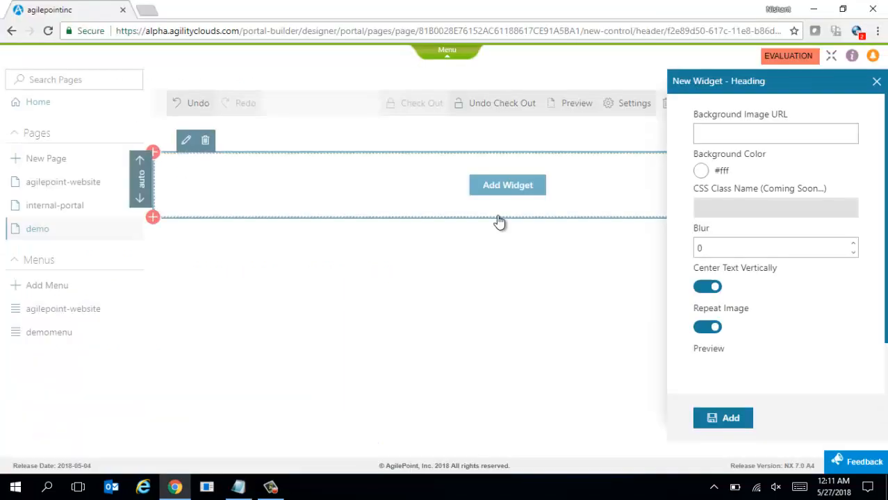
pyautogui.click(701, 173)
pyautogui.click(709, 399)
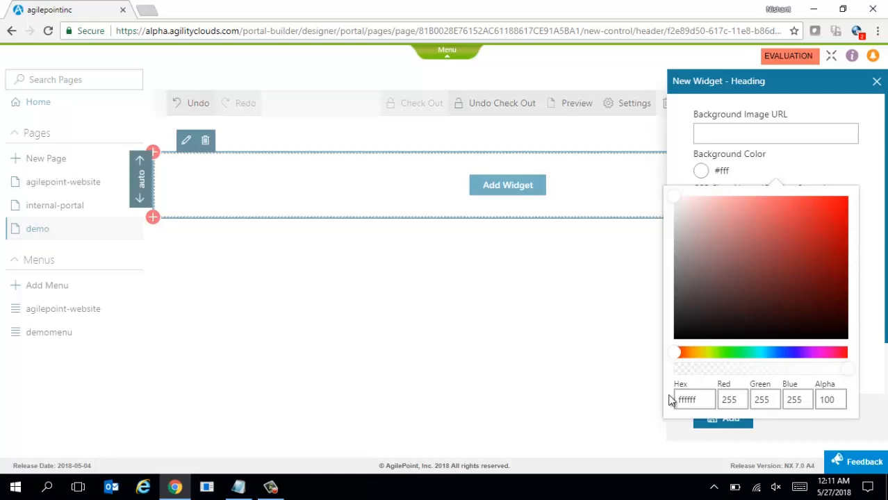
pyautogui.click(701, 399)
pyautogui.hotkey('ctrl', 'a')
pyautogui.write('039be5')
pyautogui.click(878, 342)
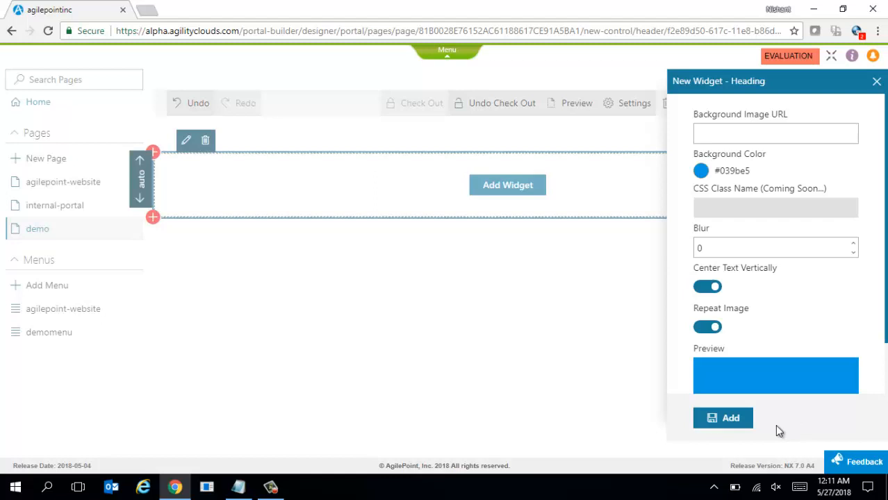
pyautogui.click(727, 419)
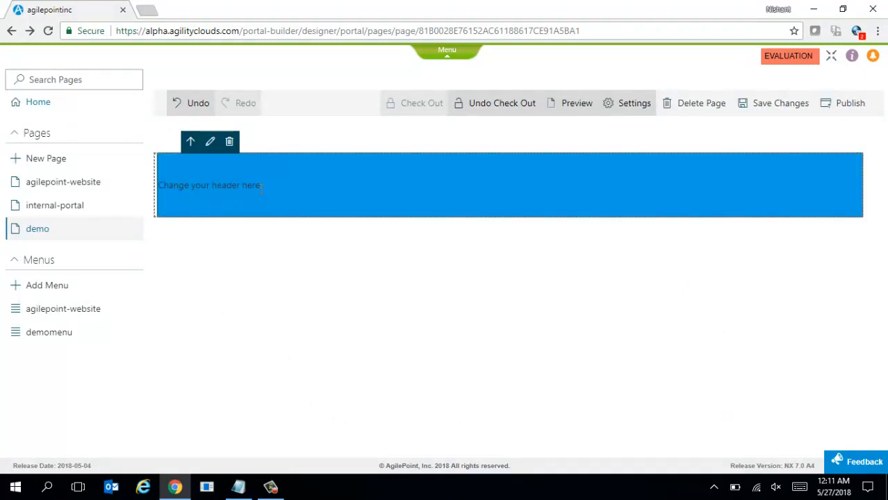
# Step: Replace the heading's placeholder text with "DEMO WEBSITE", copied from Script.txt in Notepad
pyautogui.click(238, 486)
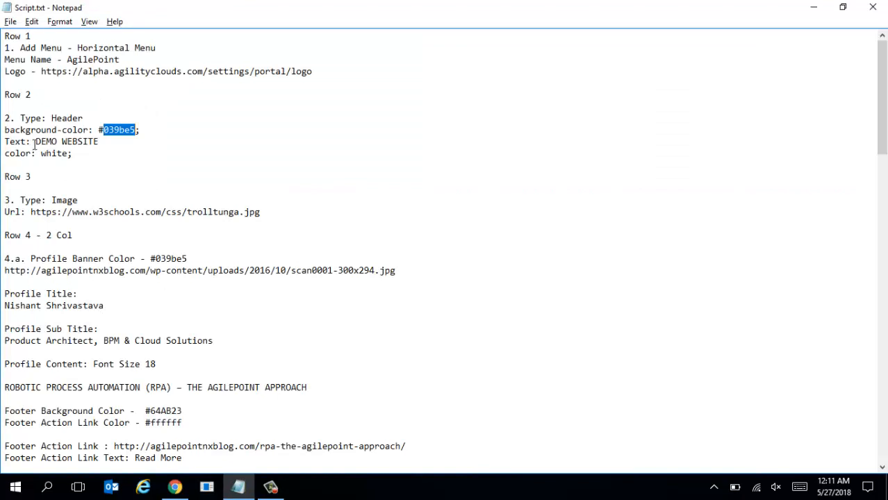
pyautogui.moveTo(35, 142); pyautogui.dragTo(101, 143)
pyautogui.hotkey('ctrl', 'c')
pyautogui.hotkey('alt', 'Tab')
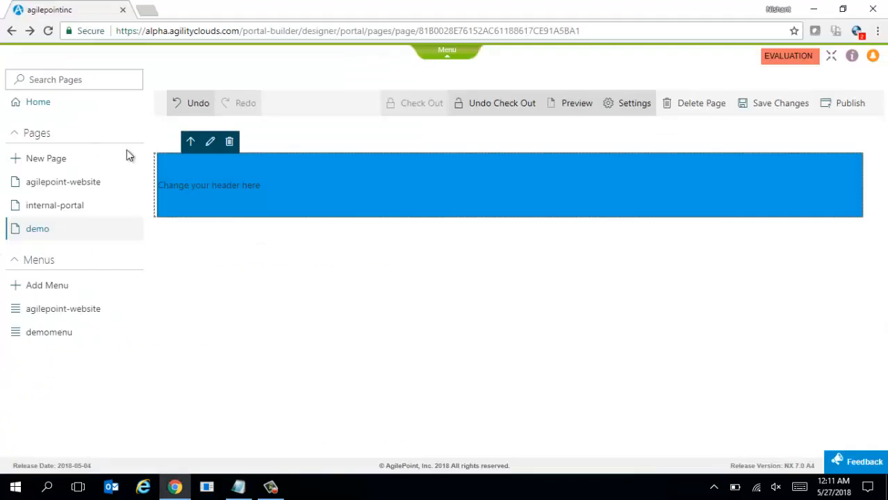
pyautogui.hotkey('ctrl', 'shift', 'Left')
pyautogui.hotkey('ctrl', 'shift', 'Left')
pyautogui.hotkey('ctrl', 'shift', 'Left')
pyautogui.hotkey('ctrl', 'shift', 'Left')
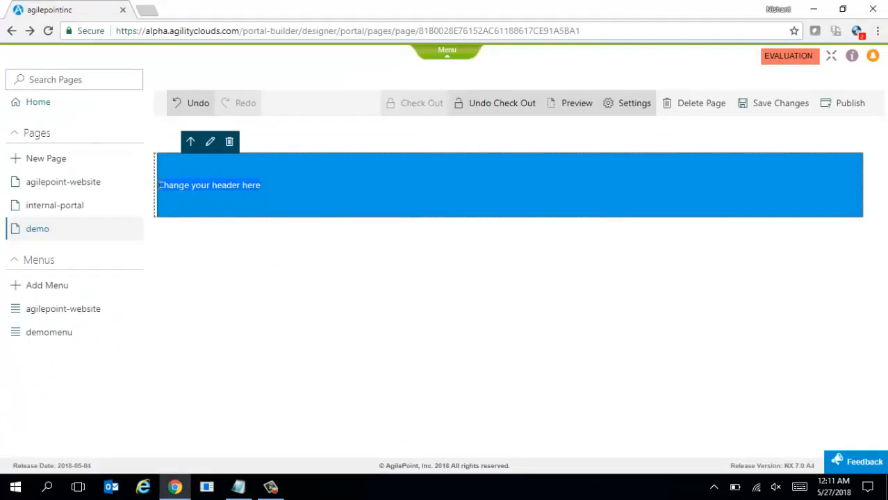
pyautogui.hotkey('ctrl', 'v')
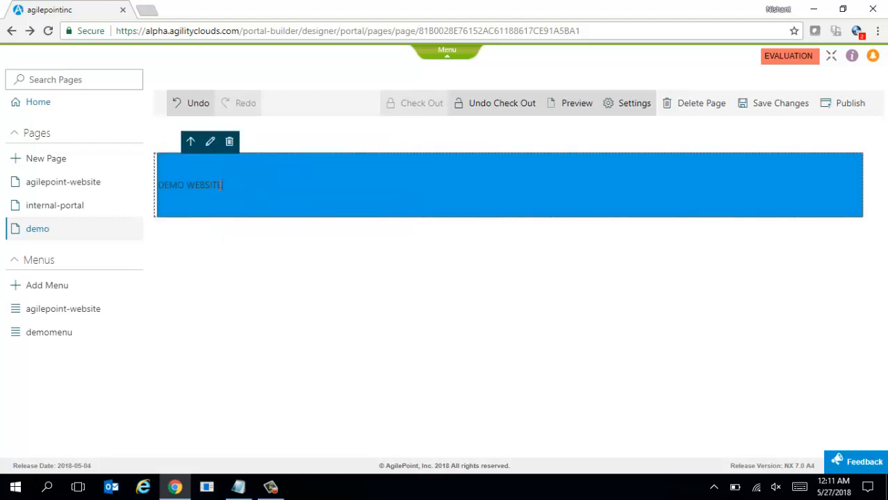
# Step: Format the "DEMO WEBSITE" text as centered, white (ffffff) and Header 1
pyautogui.moveTo(223, 185); pyautogui.dragTo(158, 186)
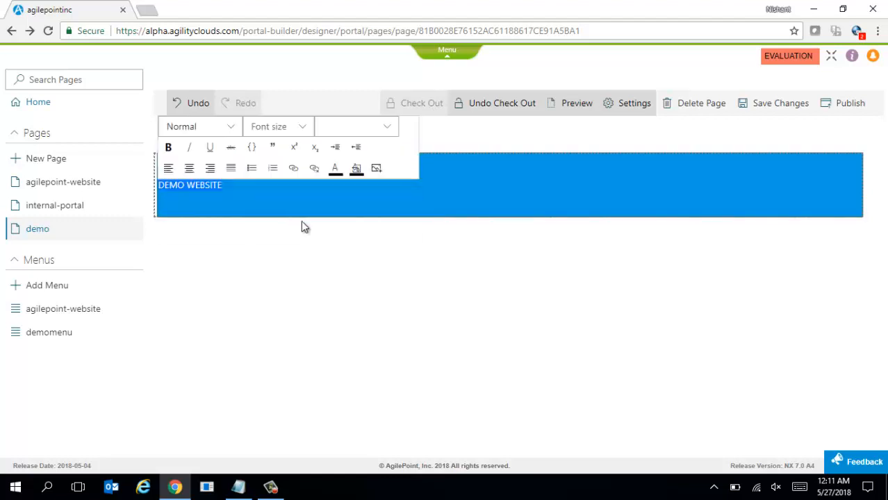
pyautogui.click(189, 169)
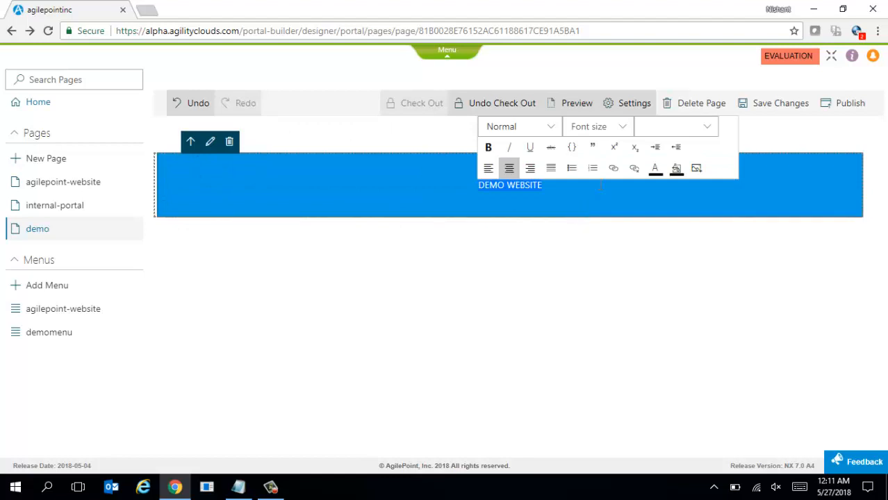
pyautogui.click(654, 170)
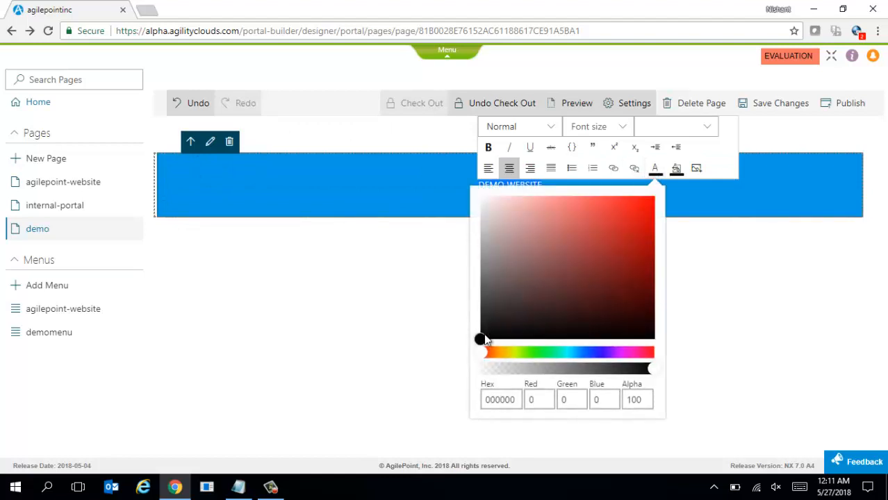
pyautogui.moveTo(479, 273); pyautogui.dragTo(472, 187)
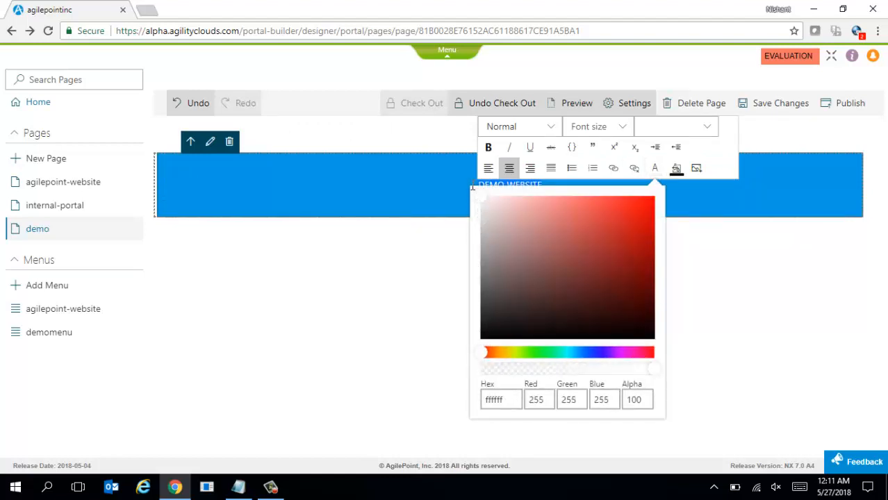
pyautogui.click(607, 217)
pyautogui.click(525, 130)
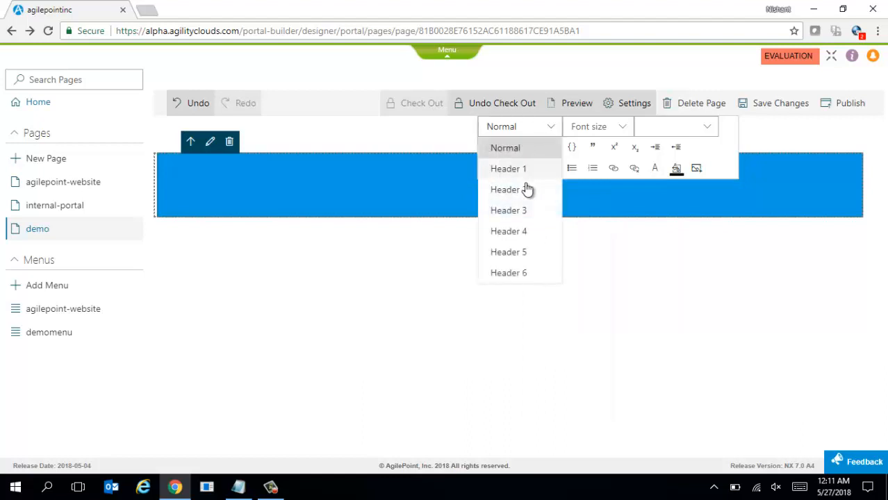
pyautogui.click(526, 172)
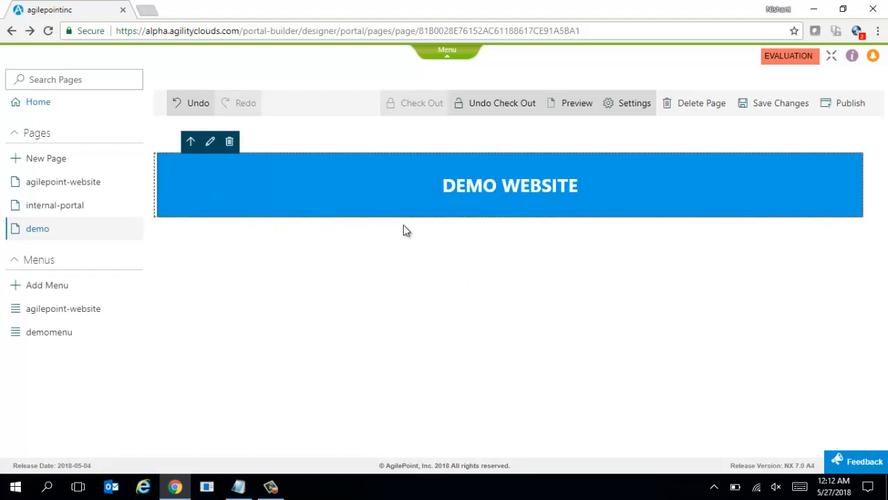
# Step: Try resizing the heading section and resetting its height to auto, ending with a height of 60 px
pyautogui.click(421, 217)
pyautogui.moveTo(420, 216); pyautogui.dragTo(421, 196)
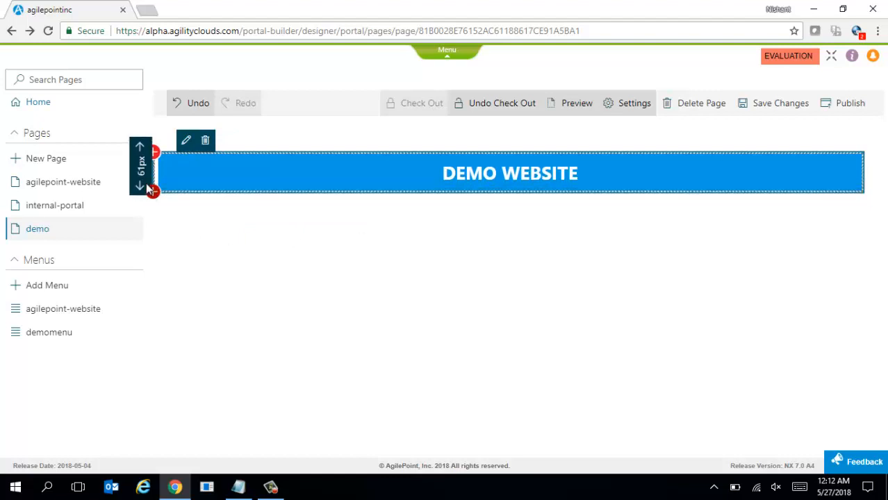
pyautogui.click(145, 176)
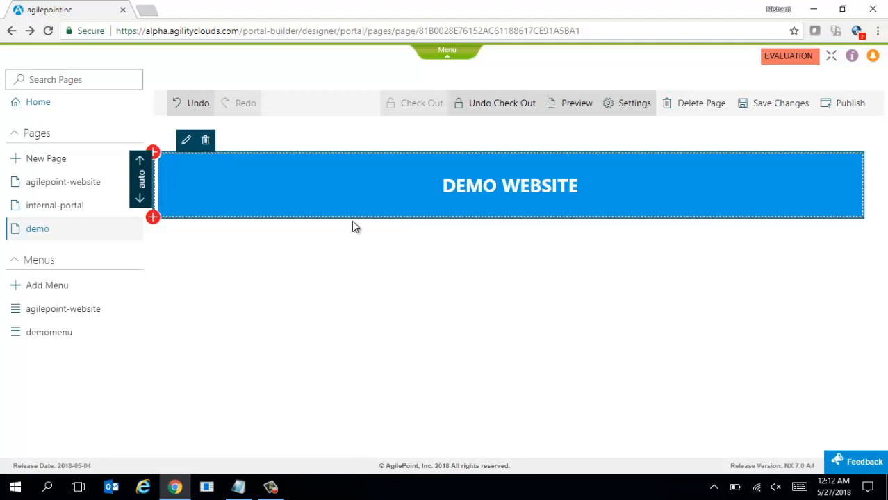
pyautogui.moveTo(358, 217); pyautogui.dragTo(359, 191)
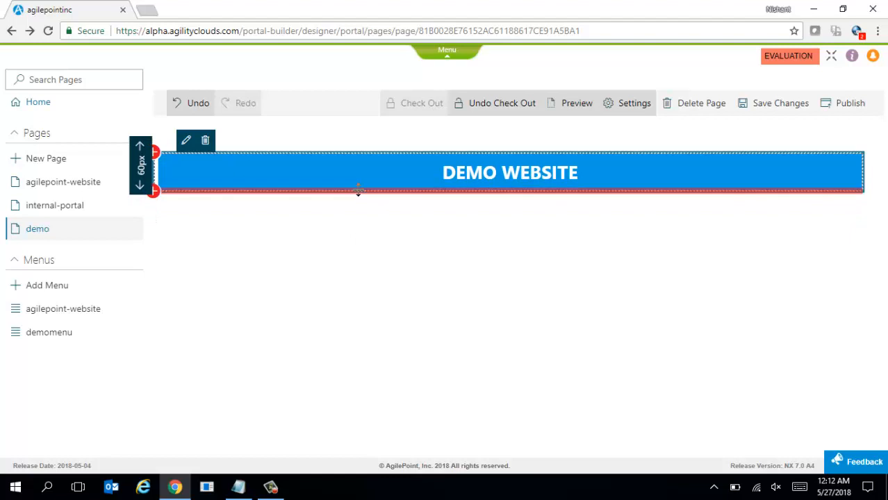
pyautogui.hotkey('alt', 'Tab')
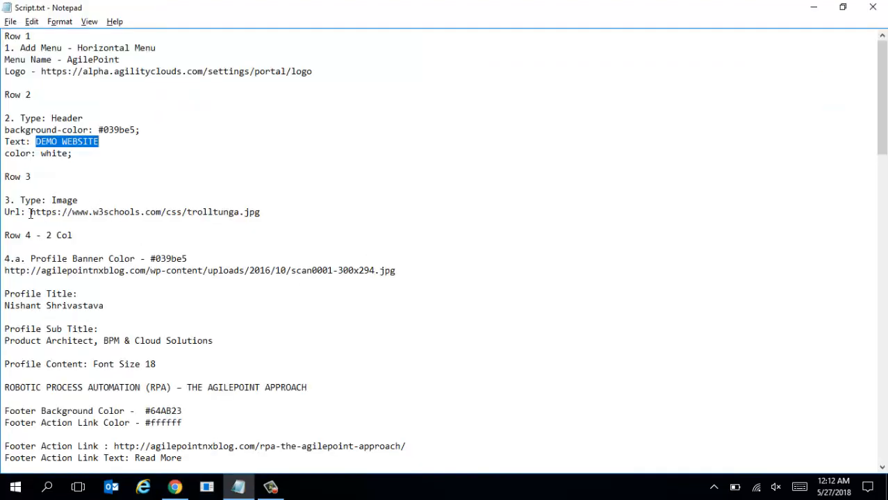
pyautogui.moveTo(29, 214); pyautogui.dragTo(266, 212)
pyautogui.hotkey('ctrl', 'c')
pyautogui.hotkey('alt', 'Tab')
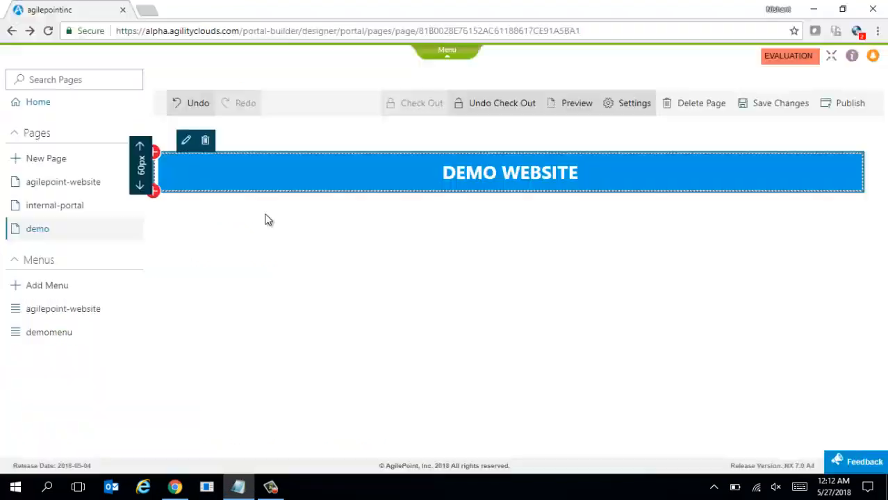
pyautogui.click(154, 192)
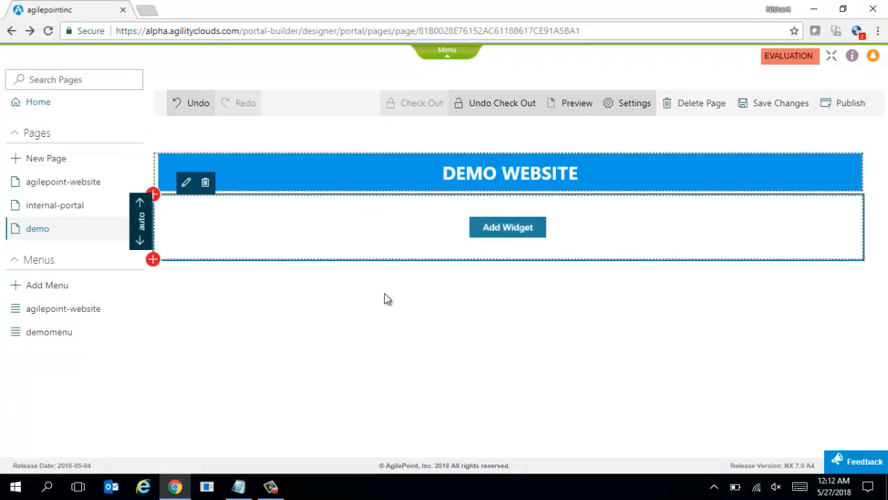
pyautogui.click(510, 230)
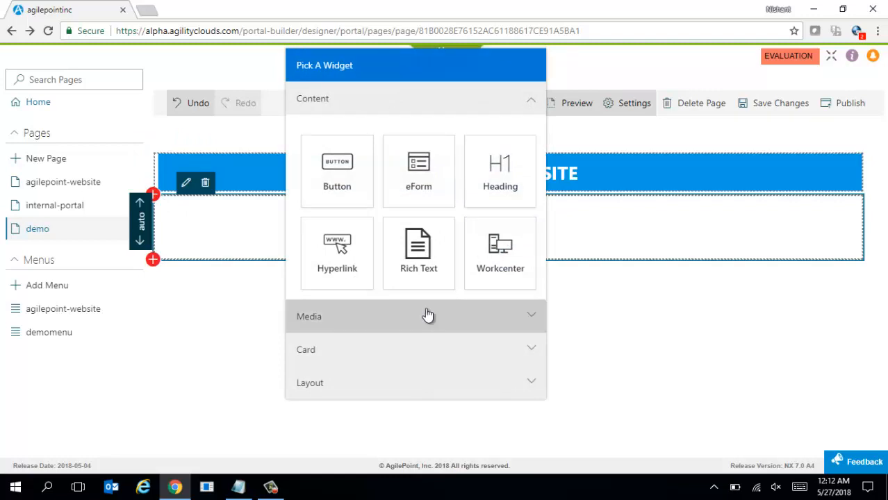
pyautogui.click(397, 318)
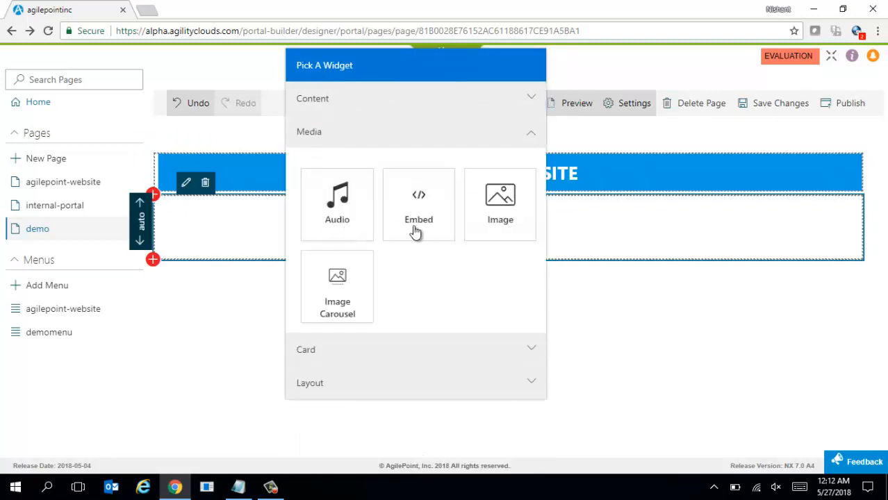
pyautogui.click(506, 223)
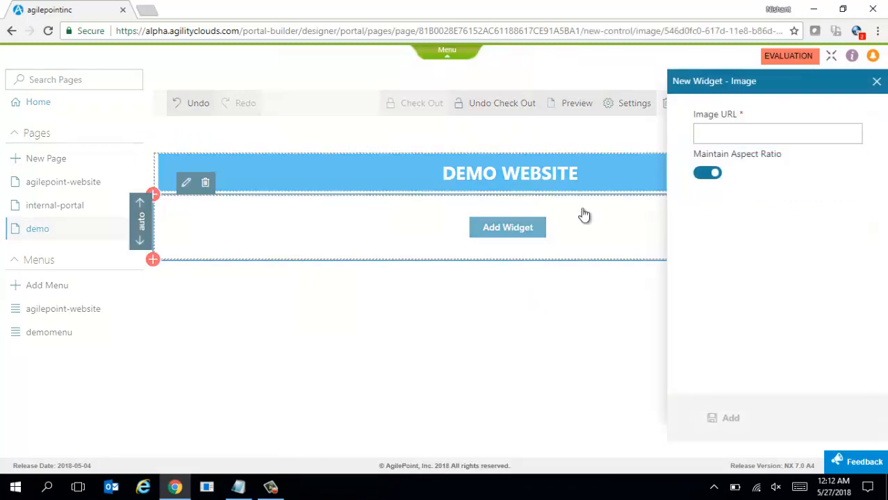
pyautogui.click(719, 132)
pyautogui.hotkey('ctrl', 'v')
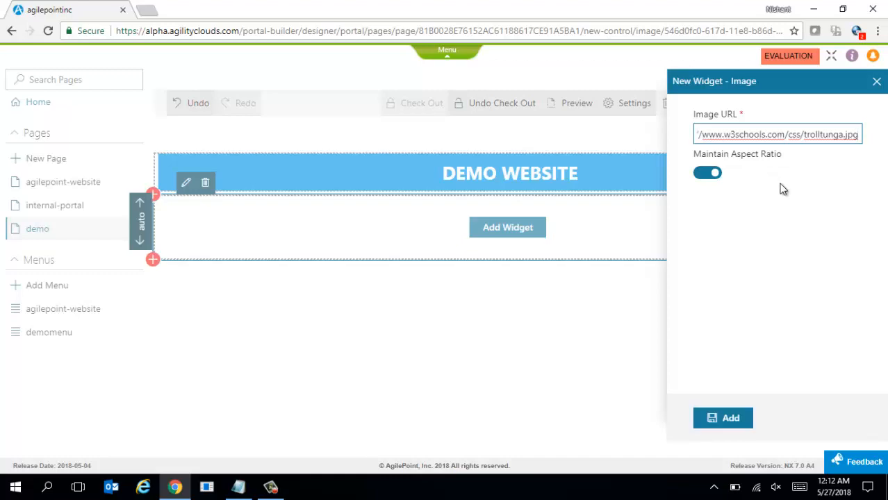
pyautogui.click(740, 417)
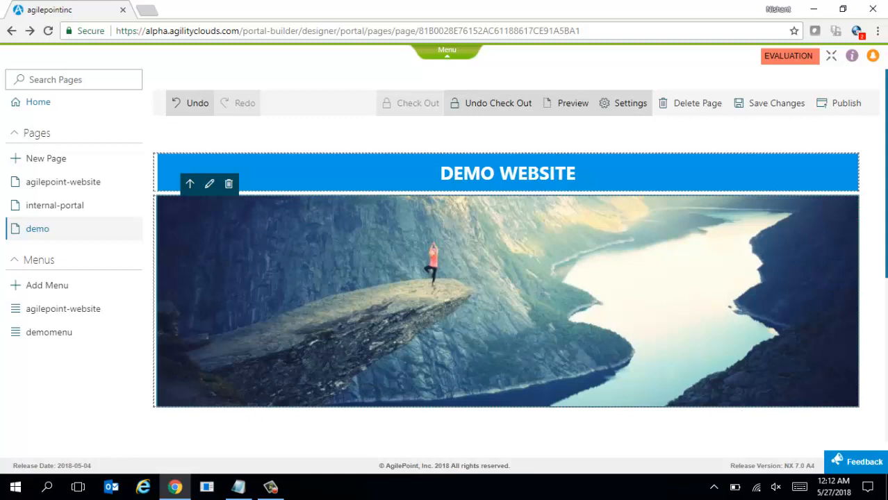
# Step: Add a section below the image and split it into two columns, as Row 4 of Script.txt in Notepad specifies
pyautogui.scroll(-1, 441, 238)
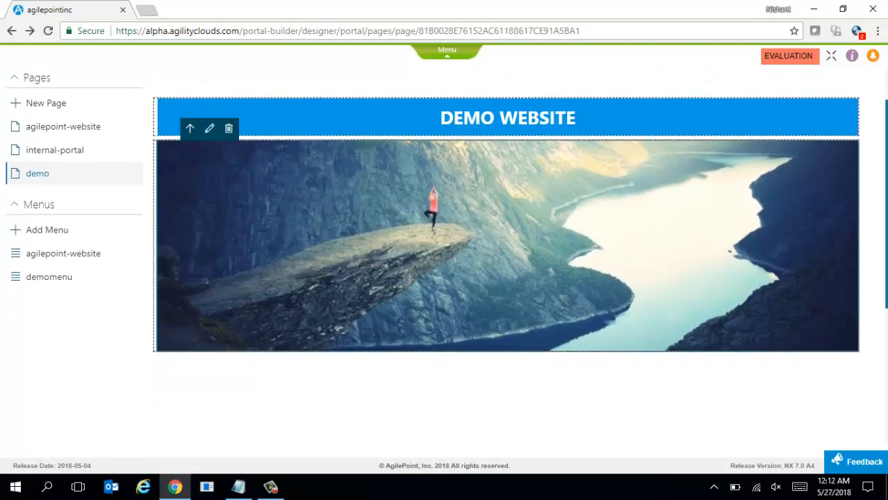
pyautogui.hotkey('alt', 'Tab')
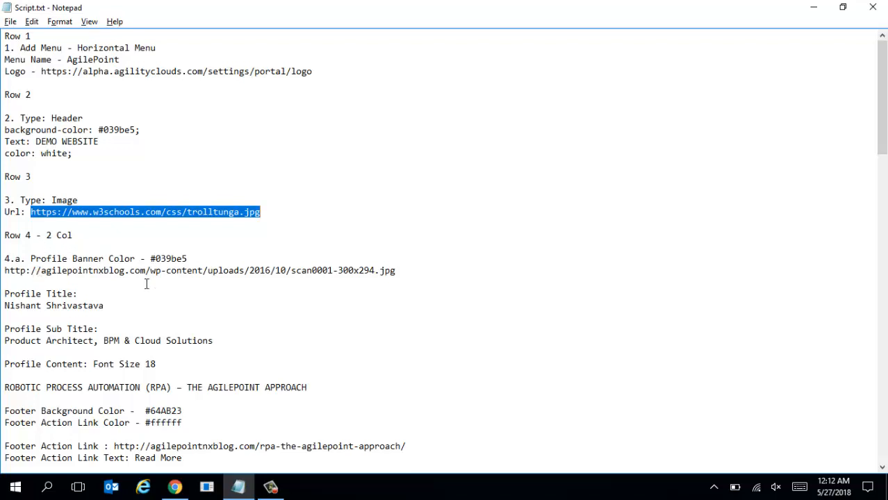
pyautogui.hotkey('alt', 'Tab')
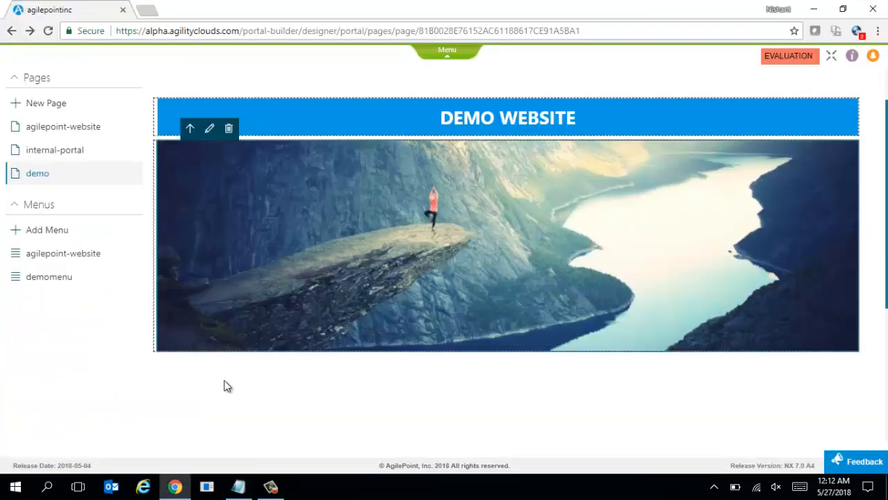
pyautogui.click(166, 353)
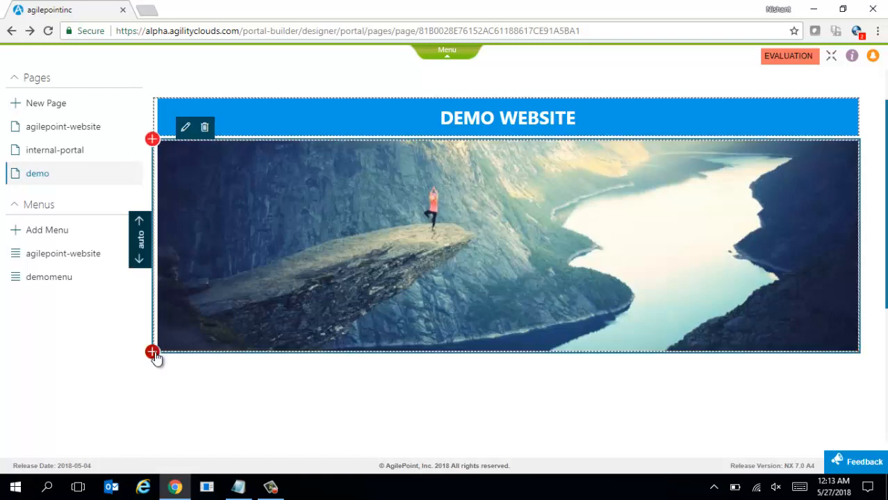
pyautogui.click(152, 353)
pyautogui.hotkey('alt', 'Tab')
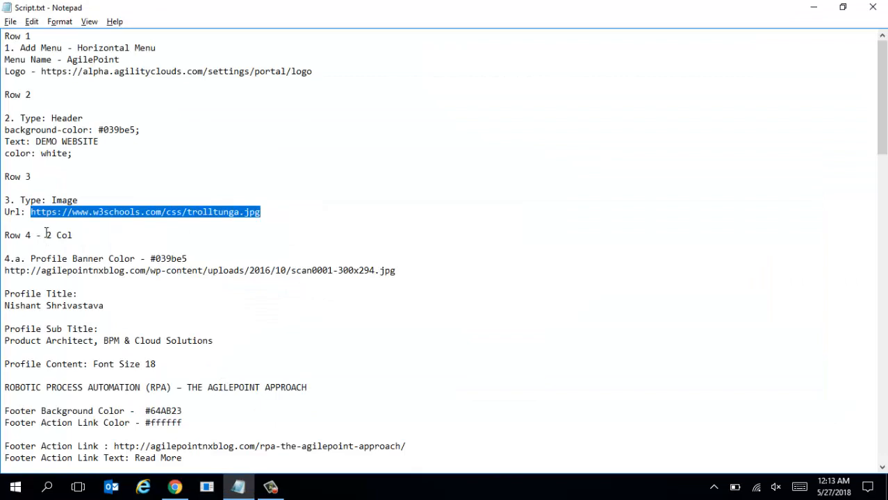
pyautogui.hotkey('alt', 'Tab')
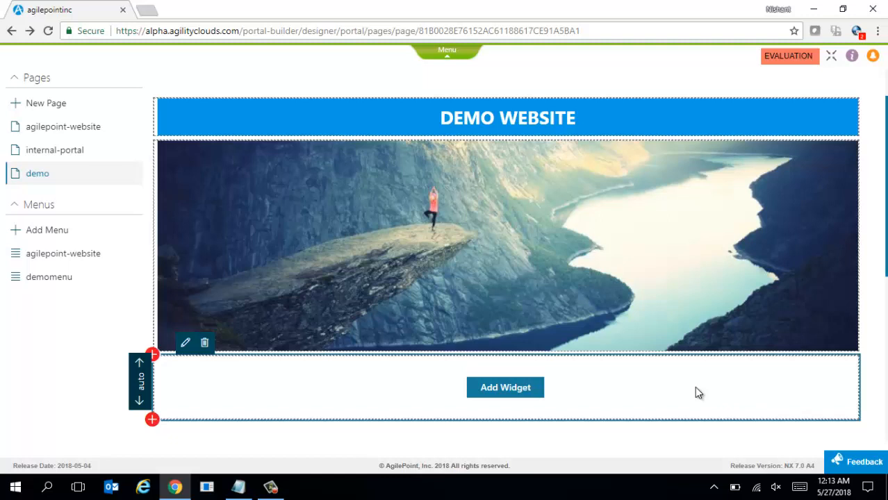
pyautogui.click(858, 387)
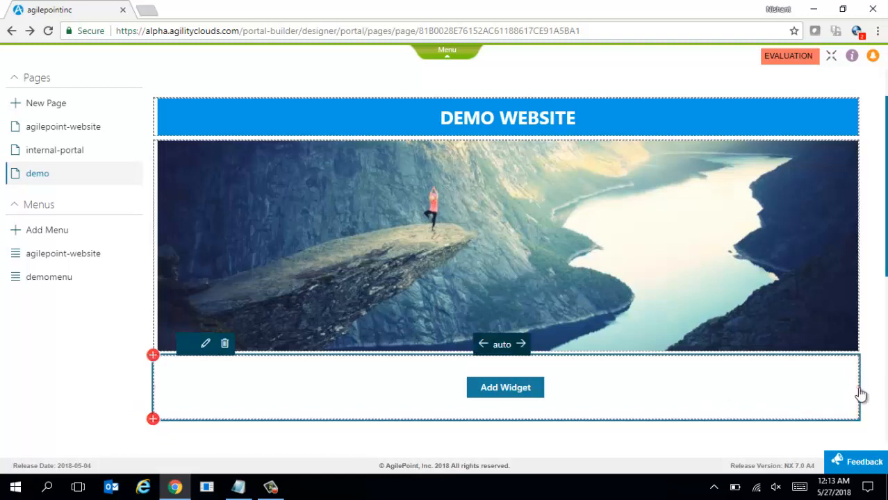
pyautogui.click(858, 388)
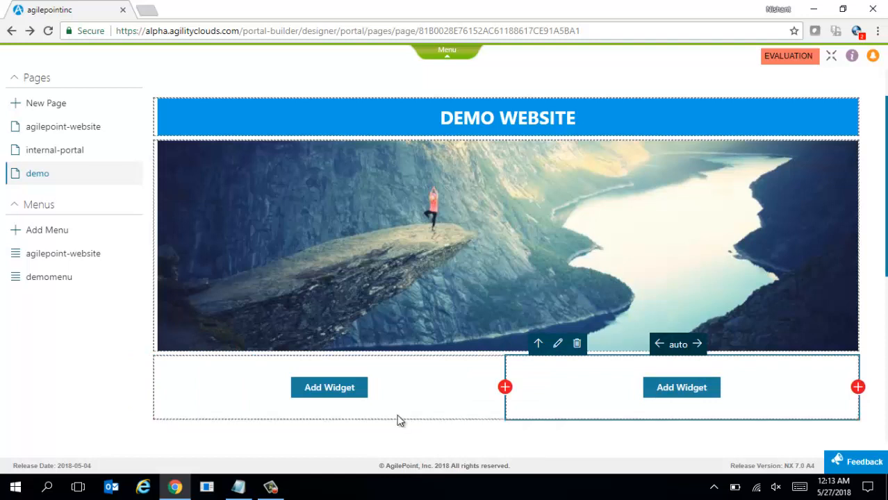
# Step: Copy the profile banner color 039be5 from Script.txt in Notepad and return to the page builder
pyautogui.hotkey('alt', 'Tab')
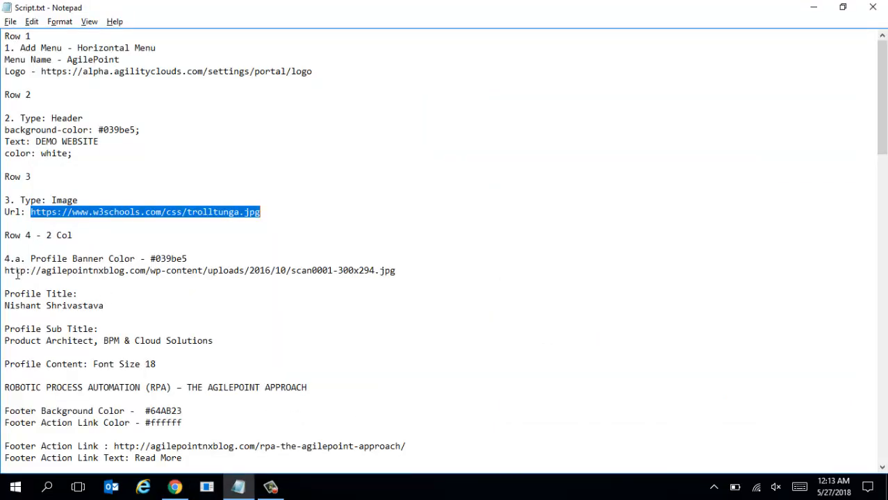
pyautogui.moveTo(5, 273); pyautogui.dragTo(398, 275)
pyautogui.hotkey('alt', 'Tab')
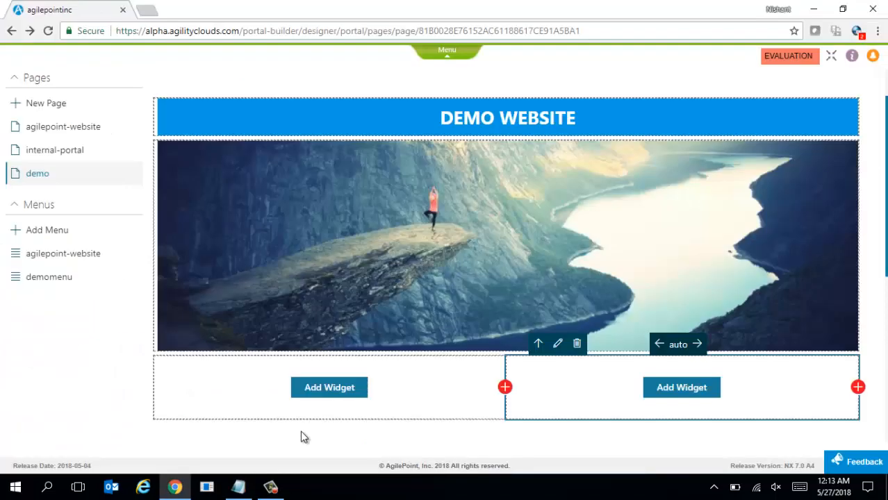
pyautogui.hotkey('alt', 'Tab')
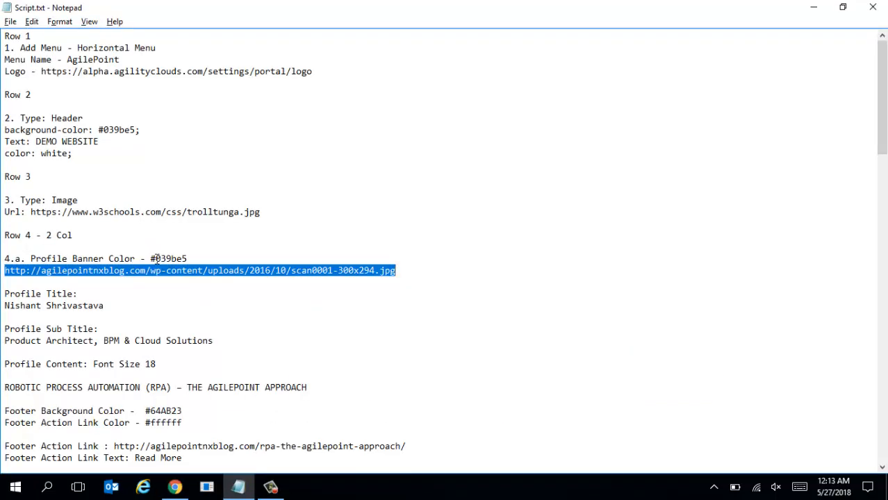
pyautogui.moveTo(156, 258); pyautogui.dragTo(189, 259)
pyautogui.hotkey('ctrl', 'c')
pyautogui.hotkey('alt', 'Tab')
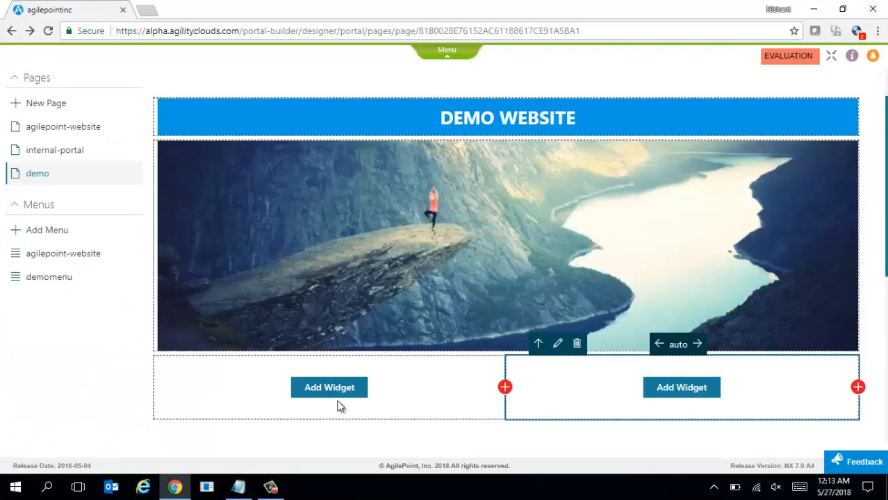
# Step: Start a Profile Card widget in the first column of the two-column section, with profile banner background color #039be5
pyautogui.click(334, 393)
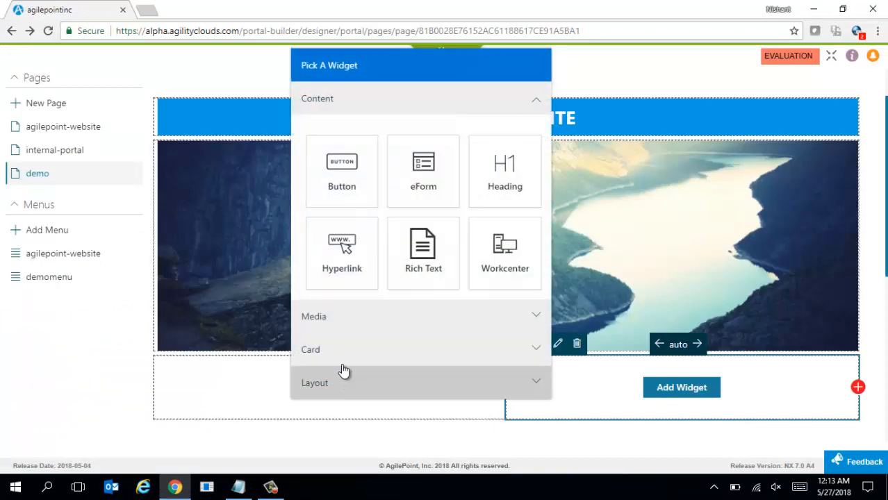
pyautogui.click(343, 364)
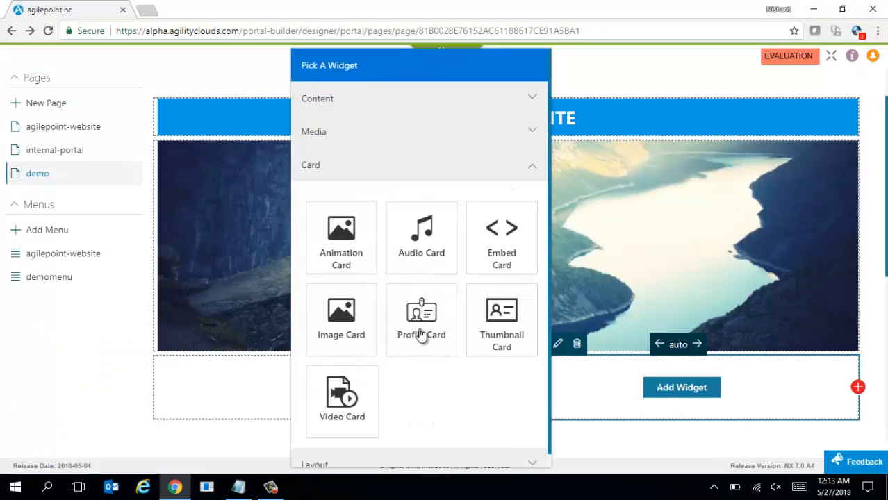
pyautogui.click(421, 335)
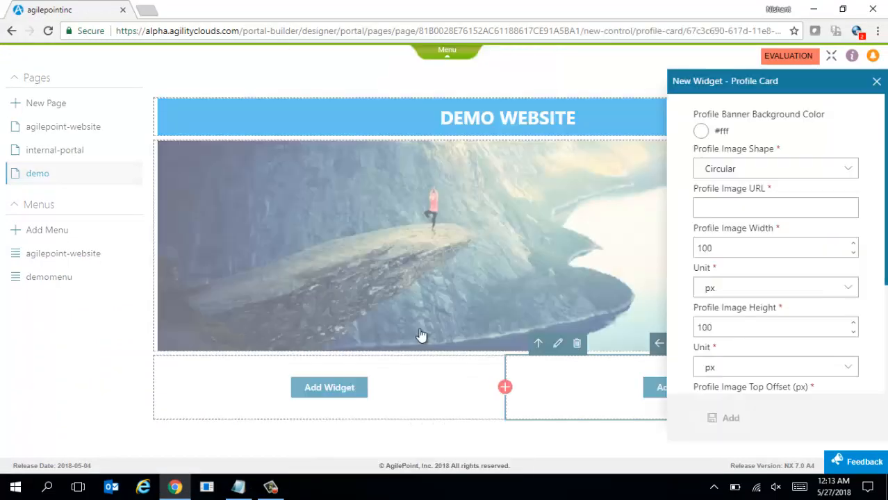
pyautogui.click(701, 131)
pyautogui.doubleClick(702, 363)
pyautogui.hotkey('ctrl', 'v')
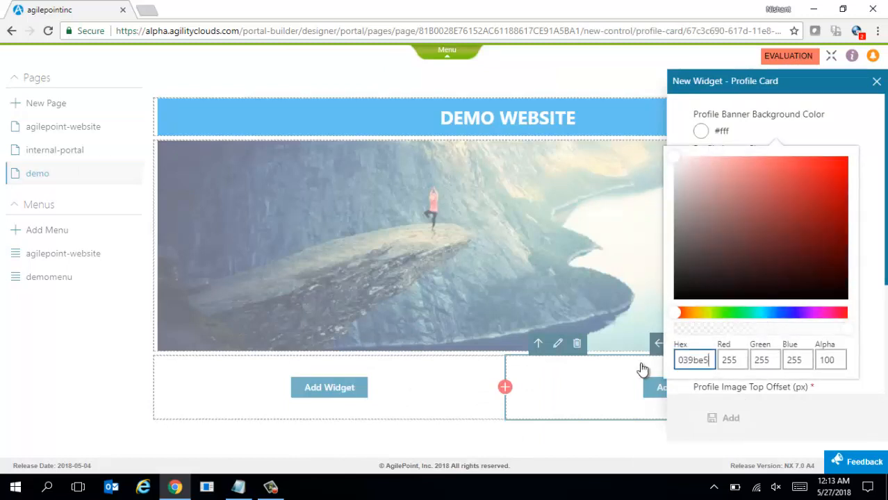
pyautogui.click(878, 339)
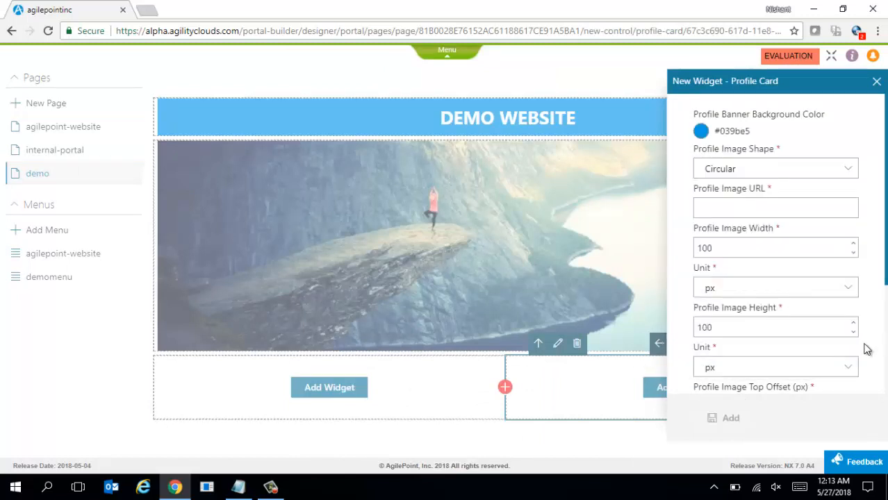
pyautogui.hotkey('alt', 'Tab')
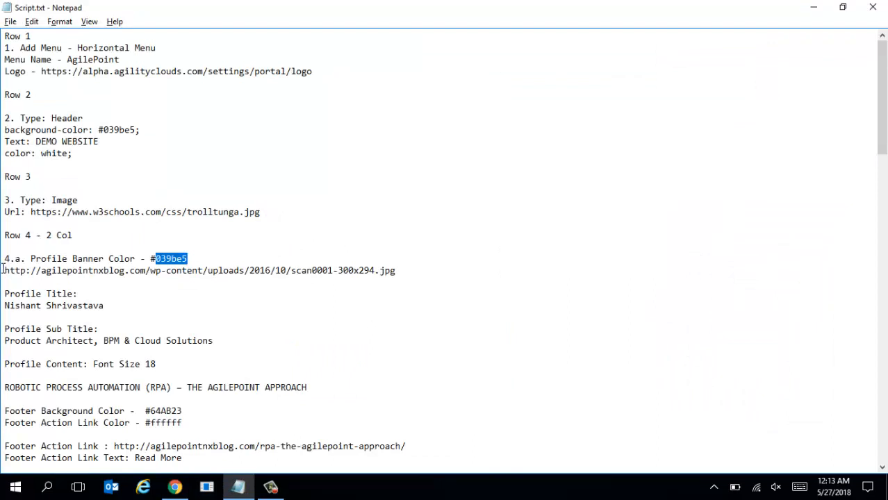
pyautogui.moveTo(5, 271); pyautogui.dragTo(402, 274)
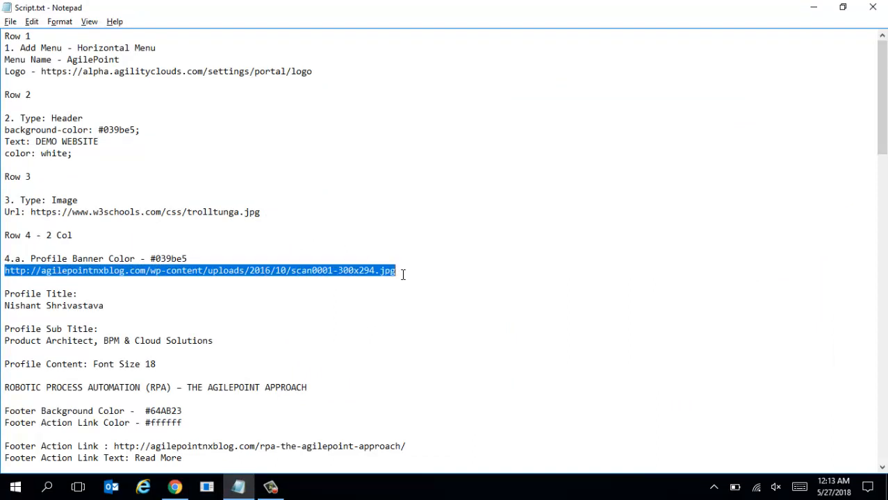
pyautogui.hotkey('alt', 'Tab')
pyautogui.click(763, 207)
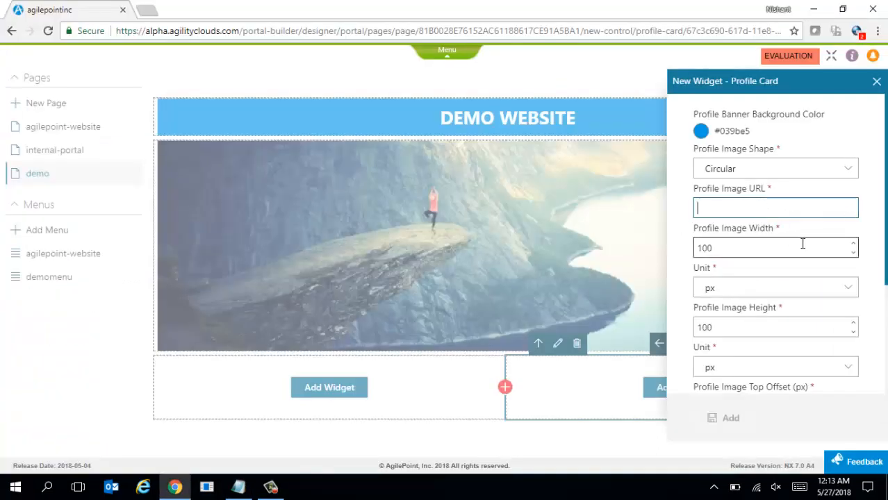
pyautogui.hotkey('ctrl', 'v')
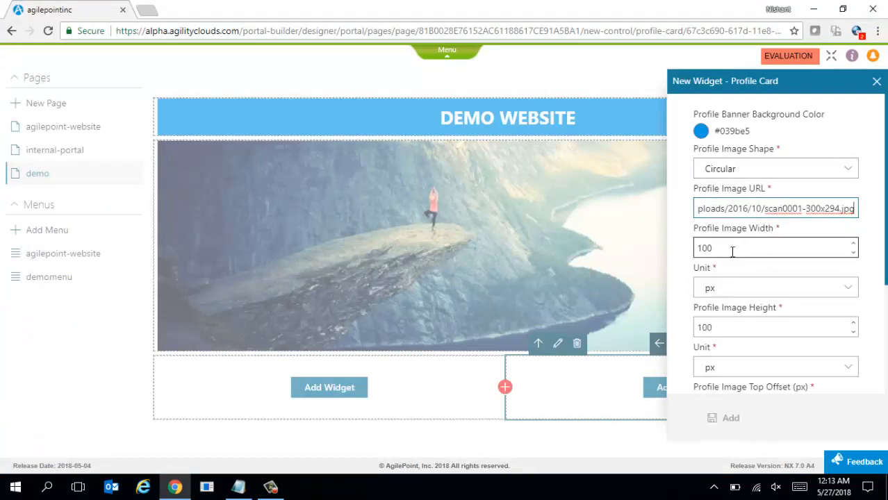
# Step: Set the profile card's Footer Action Background Color to 64AB23, copied from Script.txt in Notepad
pyautogui.hotkey('alt', 'Tab')
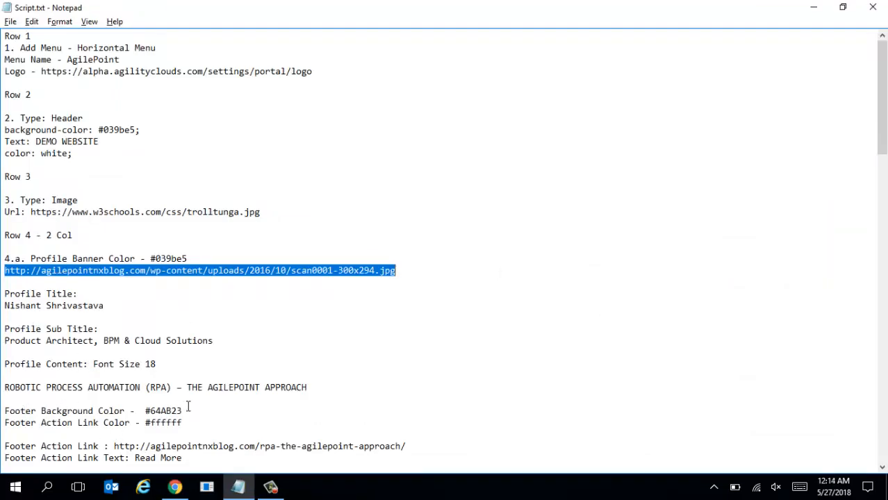
pyautogui.moveTo(151, 411); pyautogui.dragTo(181, 411)
pyautogui.hotkey('ctrl', 'c')
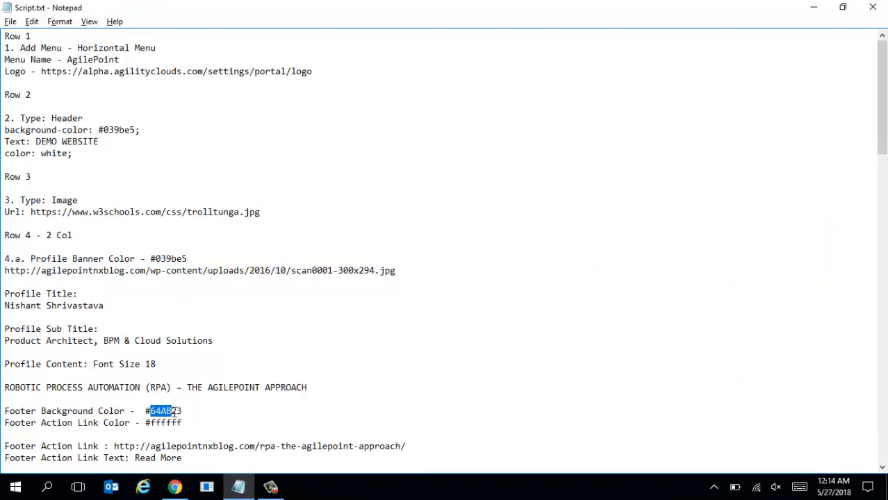
pyautogui.hotkey('alt', 'Tab')
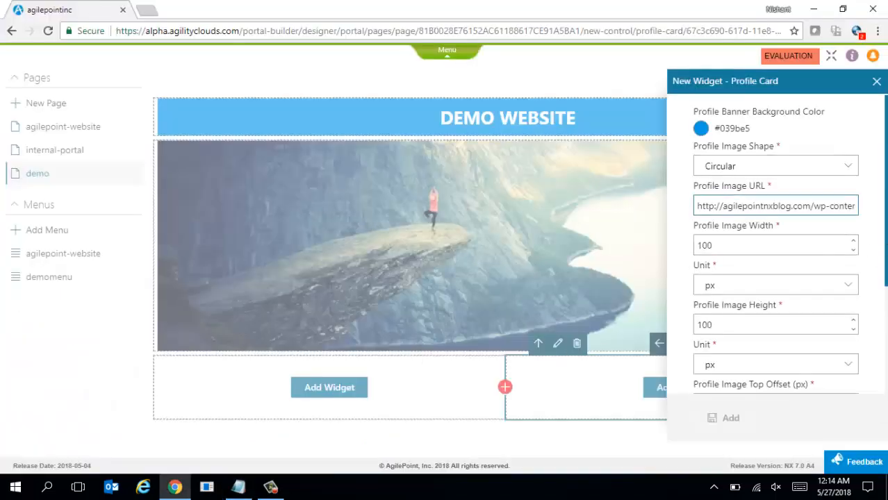
pyautogui.scroll(-3, 775, 244)
pyautogui.scroll(-2, 776, 243)
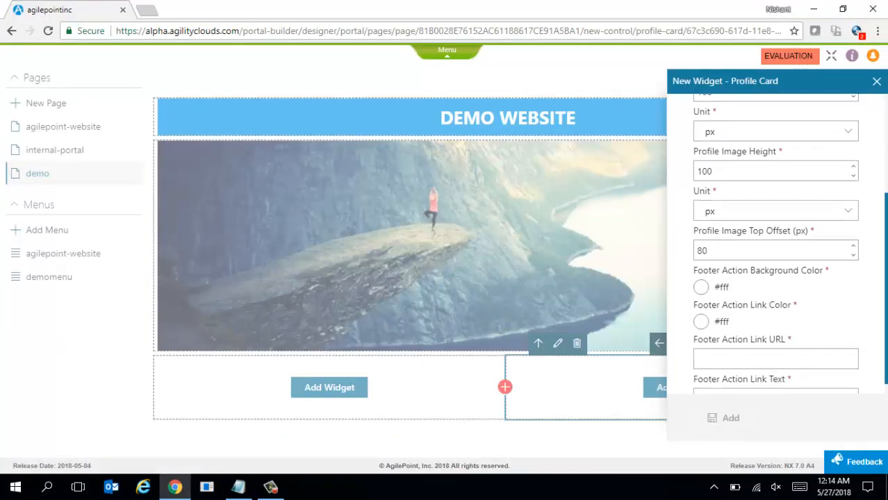
pyautogui.click(699, 273)
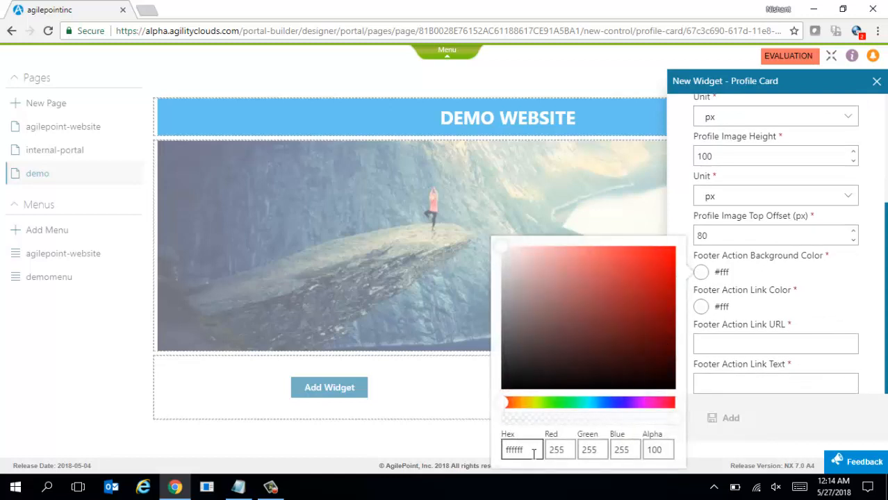
pyautogui.moveTo(532, 451); pyautogui.dragTo(472, 453)
pyautogui.hotkey('ctrl', 'v')
pyautogui.click(782, 426)
# Step: Set the profile card's Footer Action Link Color to ffffff, copied from Script.txt in Notepad
pyautogui.hotkey('alt', 'Tab')
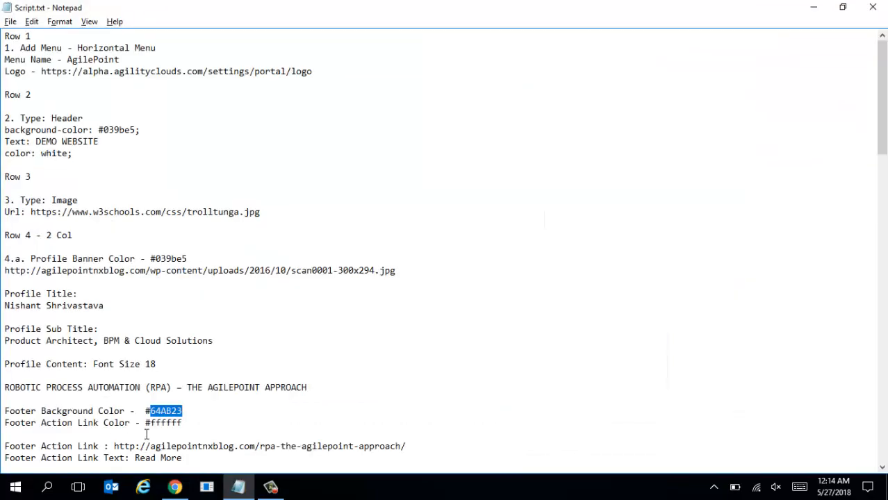
pyautogui.moveTo(150, 424); pyautogui.dragTo(183, 423)
pyautogui.hotkey('ctrl', 'c')
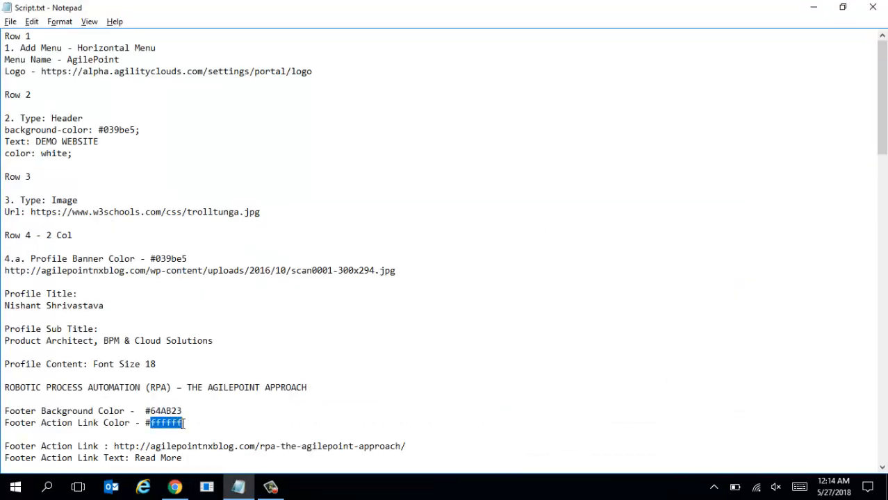
pyautogui.hotkey('alt', 'Tab')
pyautogui.click(702, 308)
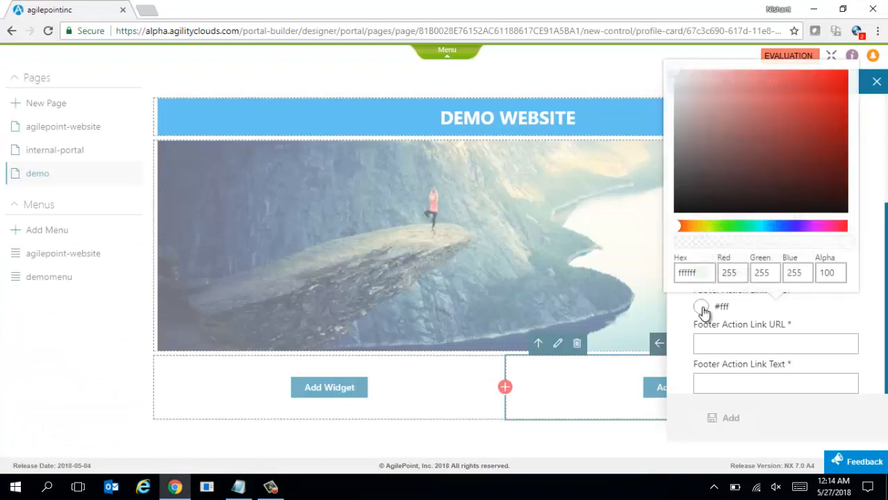
pyautogui.moveTo(701, 273); pyautogui.dragTo(656, 279)
pyautogui.hotkey('ctrl', 'v')
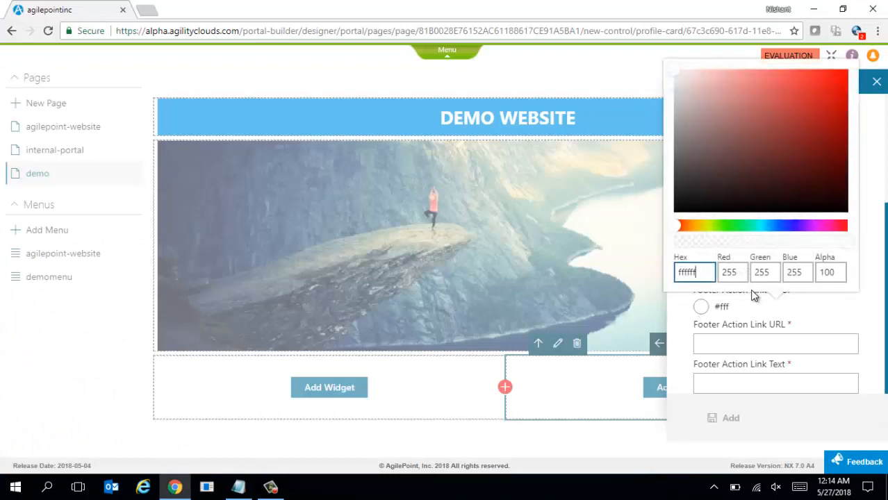
pyautogui.click(872, 242)
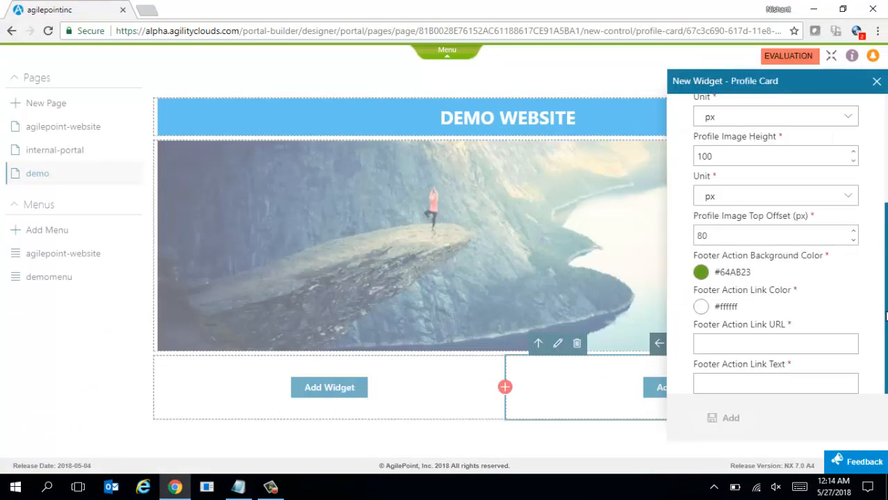
pyautogui.hotkey('alt', 'Tab')
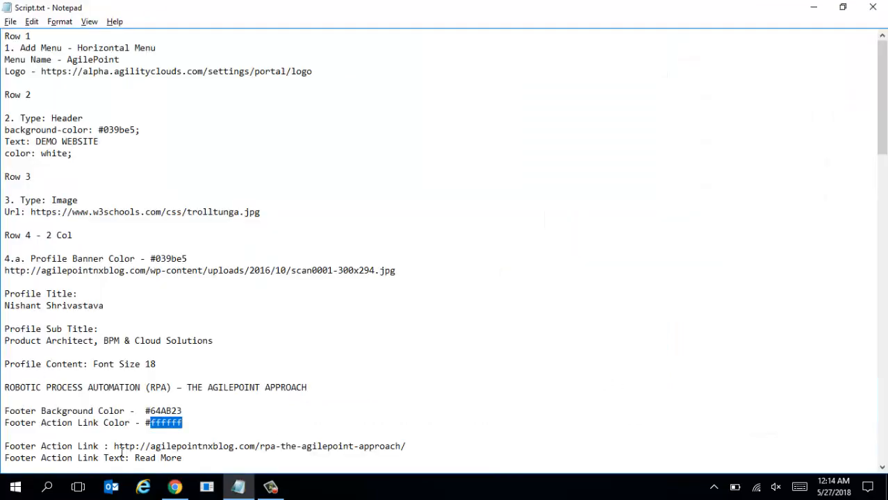
pyautogui.moveTo(115, 448); pyautogui.dragTo(409, 446)
pyautogui.hotkey('ctrl', 'c')
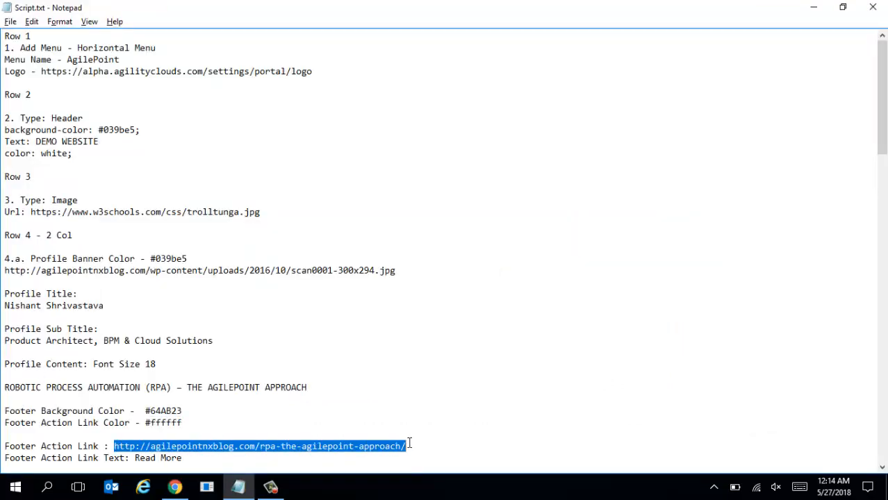
pyautogui.hotkey('alt', 'Tab')
pyautogui.click(800, 341)
pyautogui.hotkey('ctrl', 'v')
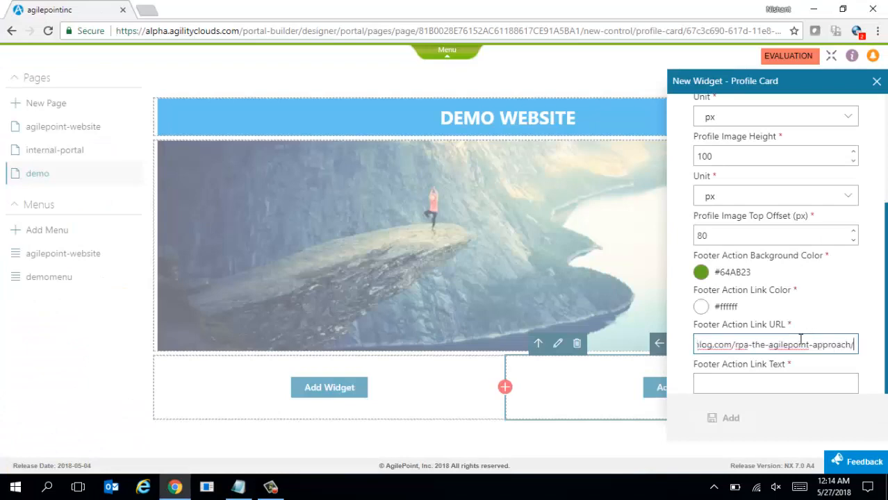
# Step: Set the Footer Action Link Text to Read More, copied from Script.txt in Notepad, and add the profile card to the page
pyautogui.press('Tab')
pyautogui.hotkey('alt', 'Tab')
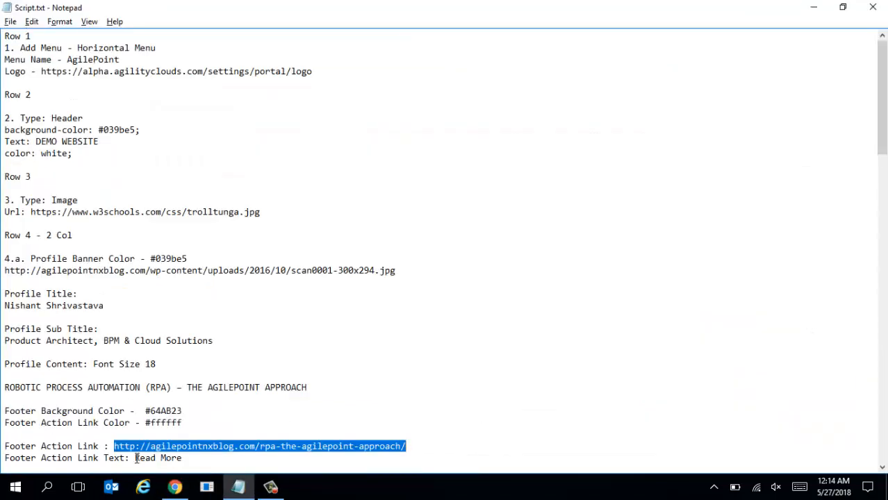
pyautogui.moveTo(136, 459); pyautogui.dragTo(183, 459)
pyautogui.hotkey('ctrl', 'c')
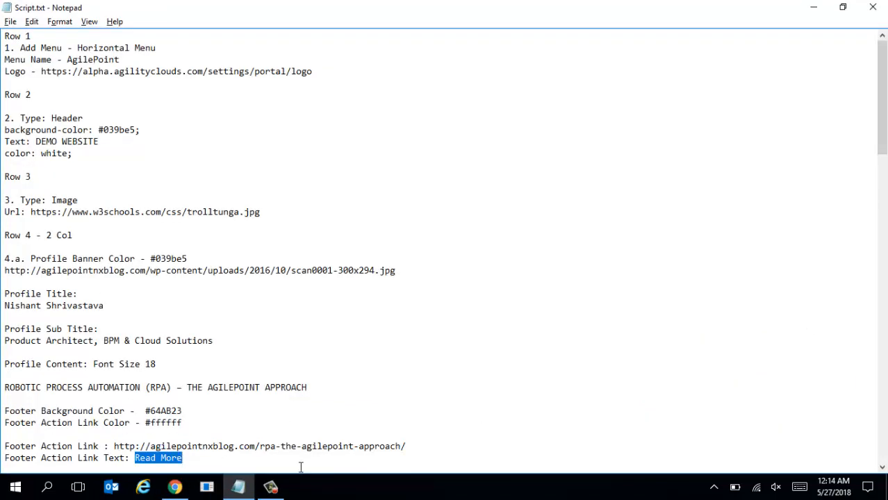
pyautogui.hotkey('alt', 'Tab')
pyautogui.hotkey('ctrl', 'v')
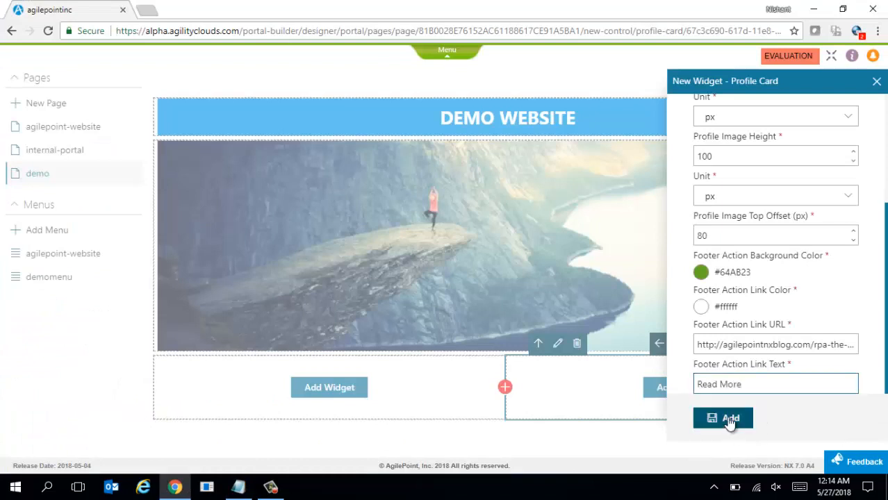
pyautogui.click(728, 418)
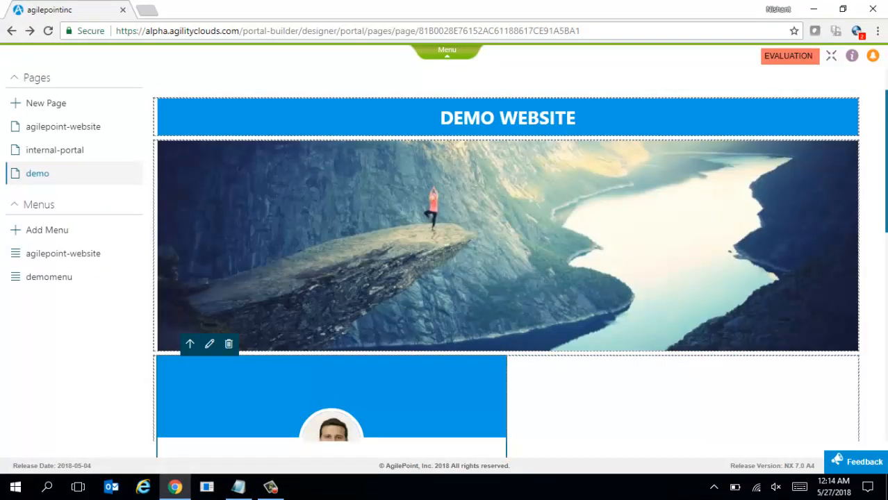
# Step: Replace the card's Profile Title placeholder with the person's full name copied from Script.txt in Notepad
pyautogui.scroll(-3, 620, 322)
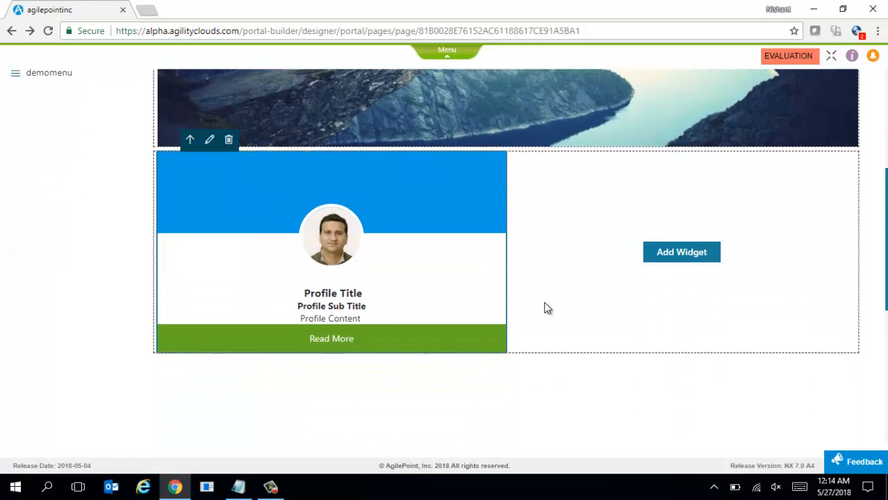
pyautogui.hotkey('alt', 'Tab')
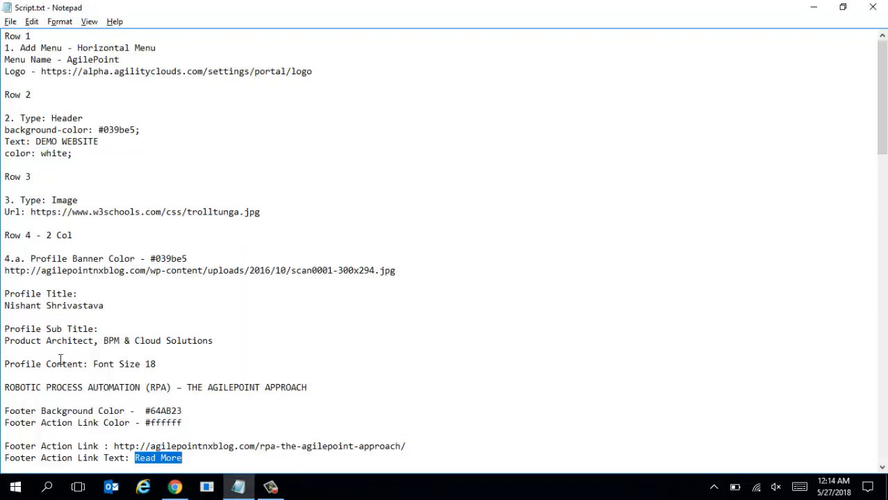
pyautogui.moveTo(5, 306); pyautogui.dragTo(111, 306)
pyautogui.hotkey('ctrl', 'c')
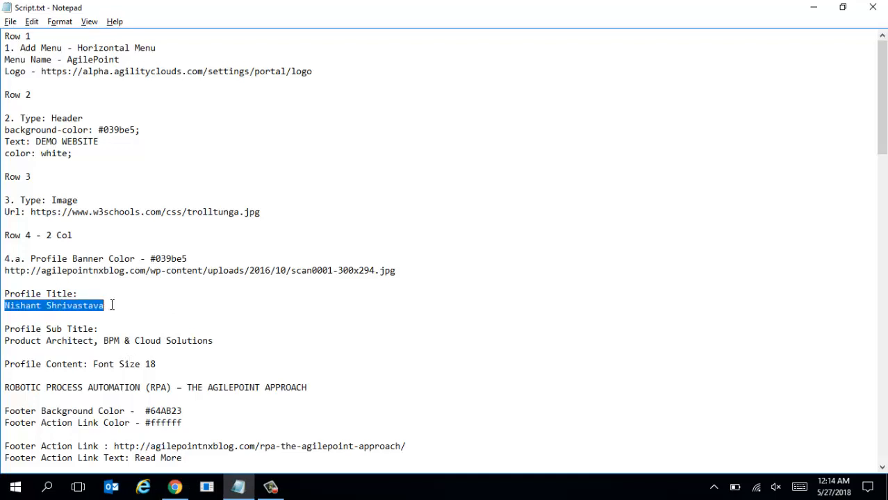
pyautogui.hotkey('alt', 'Tab')
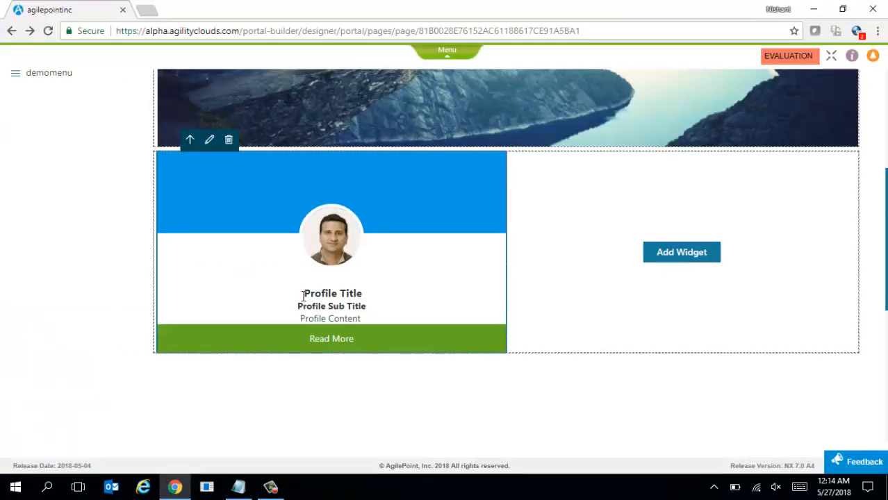
pyautogui.moveTo(303, 293); pyautogui.dragTo(365, 291)
pyautogui.hotkey('ctrl', 'v')
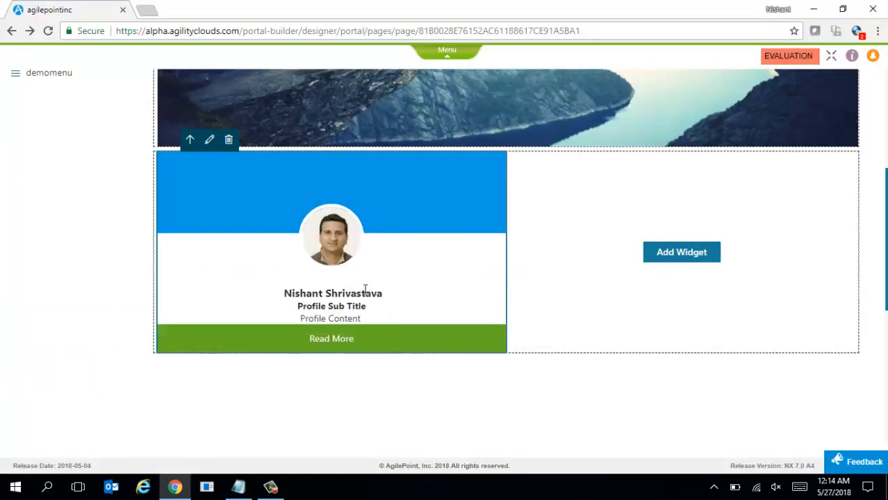
# Step: Replace the Profile Sub Title placeholder with "Product Architect, BPM & Cloud Solutions", copied from Script.txt in Notepad
pyautogui.hotkey('alt', 'Tab')
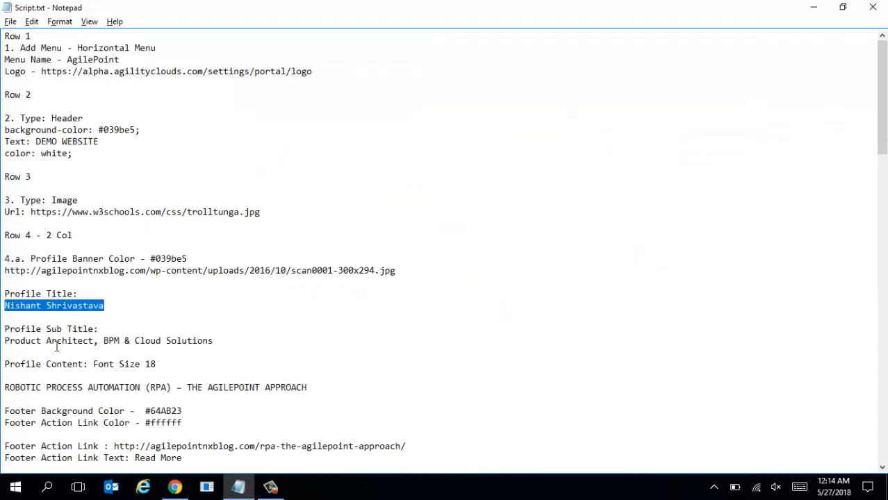
pyautogui.moveTo(5, 341); pyautogui.dragTo(239, 346)
pyautogui.hotkey('ctrl', 'c')
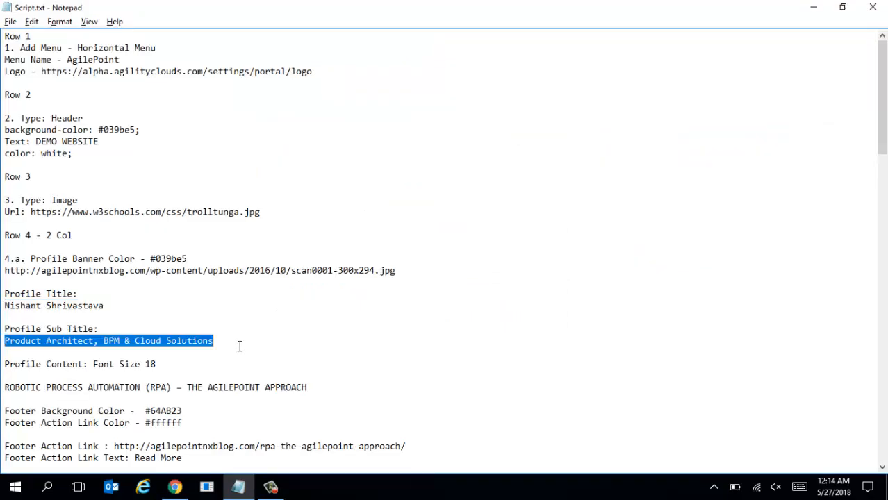
pyautogui.hotkey('alt', 'Tab')
pyautogui.moveTo(297, 306); pyautogui.dragTo(366, 305)
pyautogui.hotkey('ctrl', 'v')
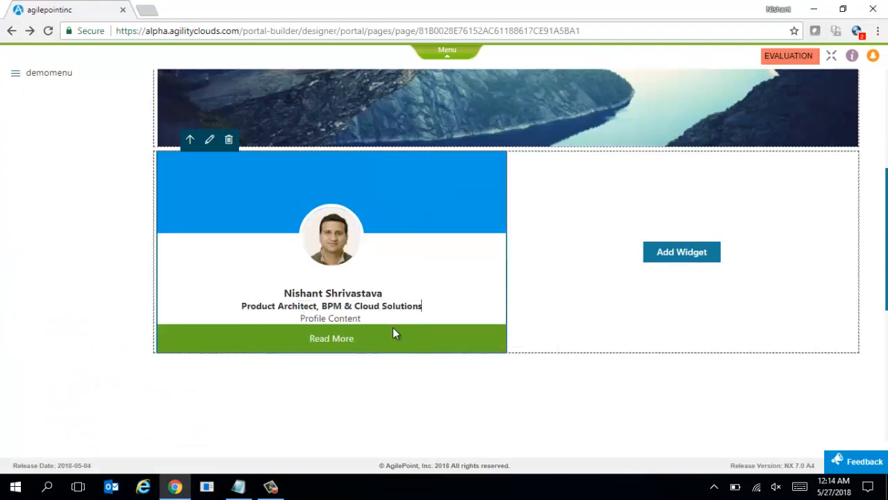
# Step: Replace the Profile Content placeholder with "ROBOTIC PROCESS AUTOMATION (RPA) – THE AGILEPOINT APPROACH" from Script.txt in Notepad and add a line break after it
pyautogui.click(392, 328)
pyautogui.hotkey('alt', 'Tab')
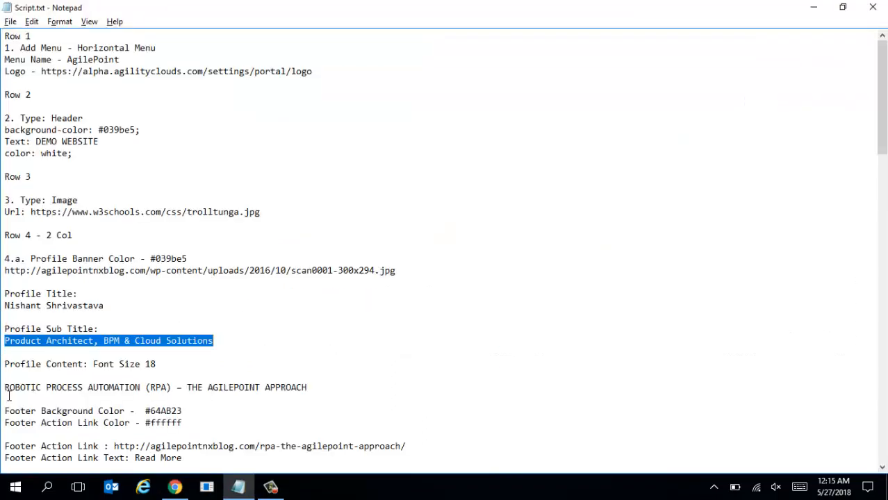
pyautogui.moveTo(5, 387); pyautogui.dragTo(308, 383)
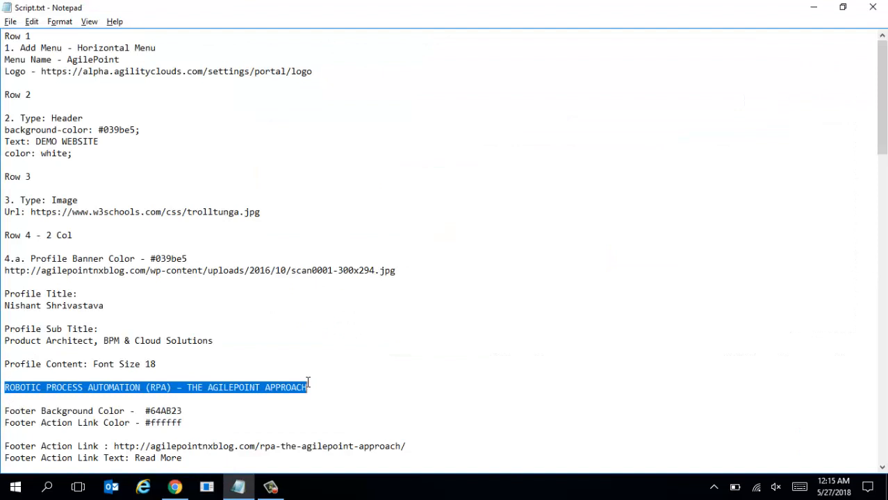
pyautogui.hotkey('ctrl', 'c')
pyautogui.hotkey('alt', 'Tab')
pyautogui.moveTo(302, 328); pyautogui.dragTo(362, 331)
pyautogui.hotkey('ctrl', 'v')
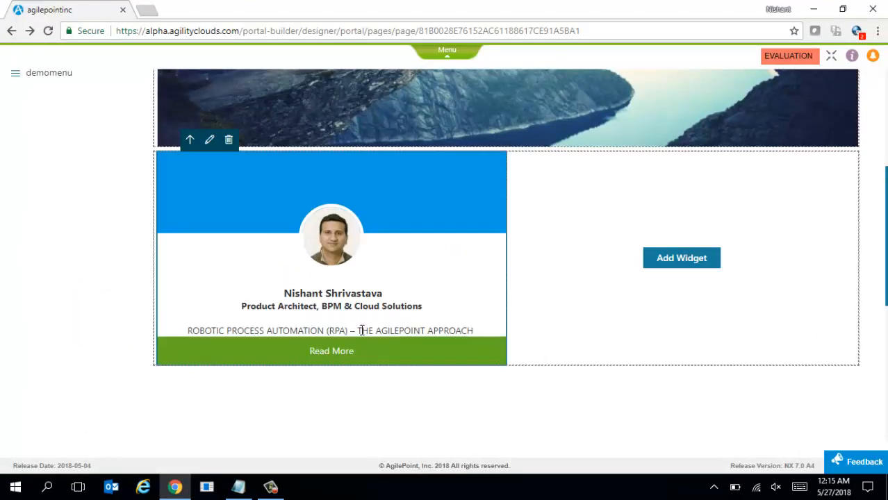
pyautogui.press('Return')
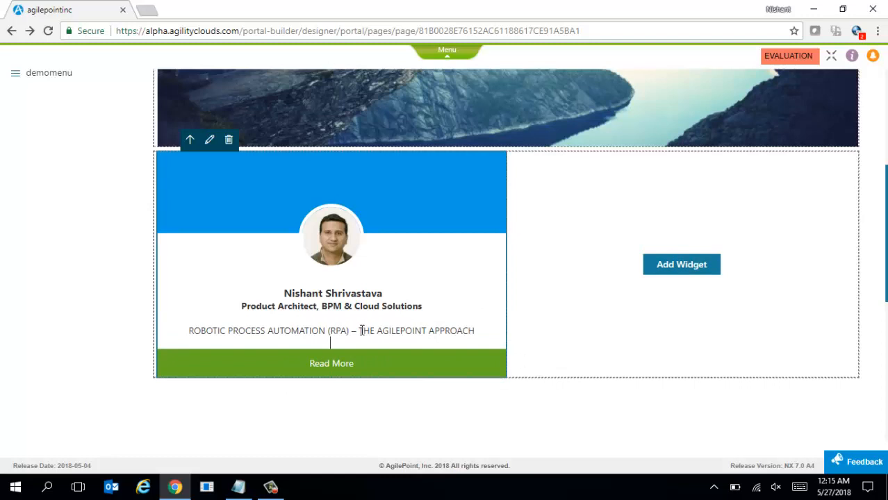
# Step: Select the card's profile content line to view its inline text formatting options
pyautogui.click(188, 331)
pyautogui.keyDown('shift'); pyautogui.click(481, 329); pyautogui.keyUp('shift')
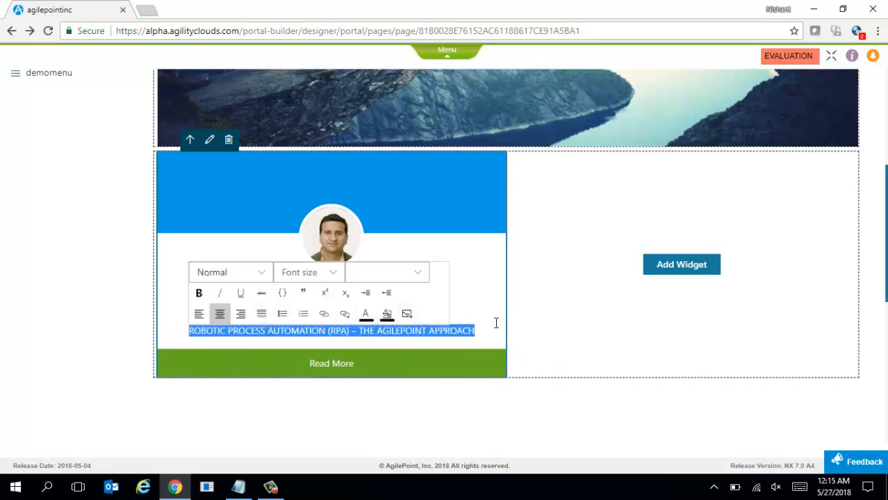
pyautogui.click(583, 331)
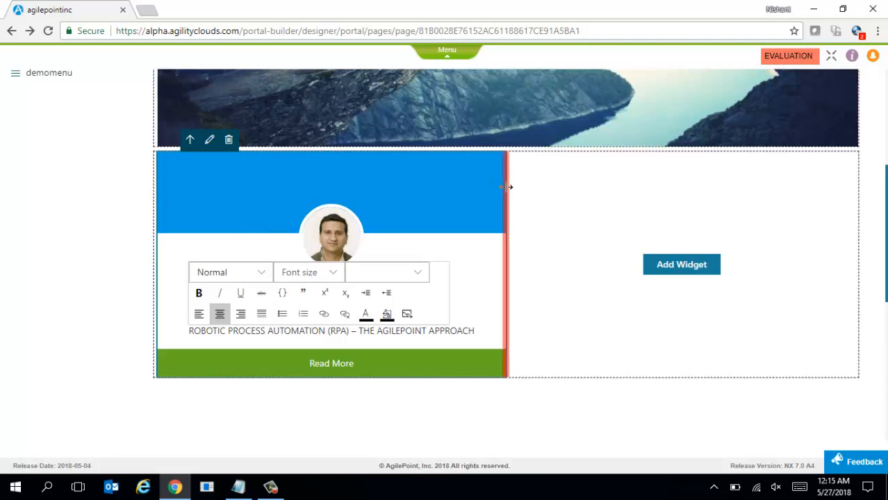
# Step: Examine the properties of the profile card and of its parent column, going up to the enclosing section
pyautogui.click(209, 140)
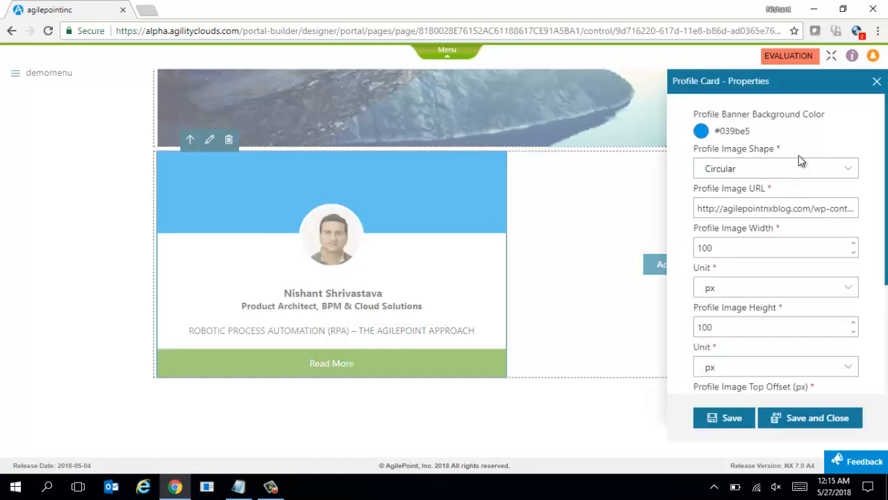
pyautogui.click(877, 81)
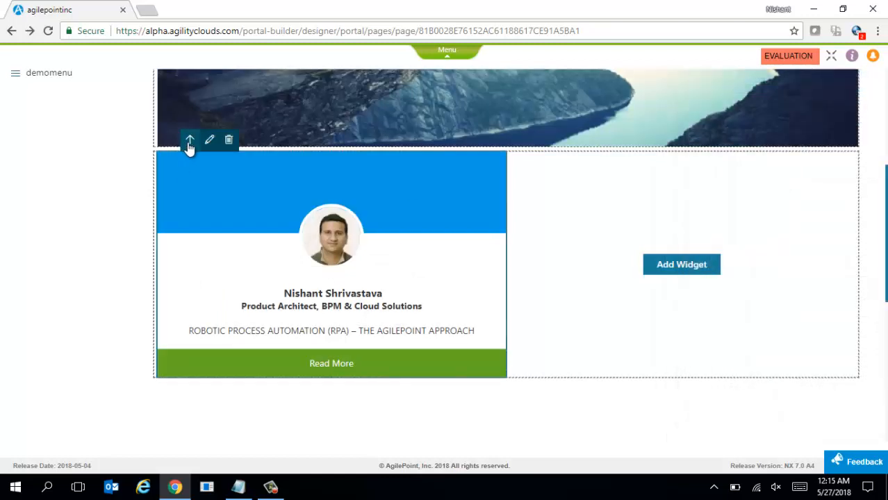
pyautogui.click(189, 140)
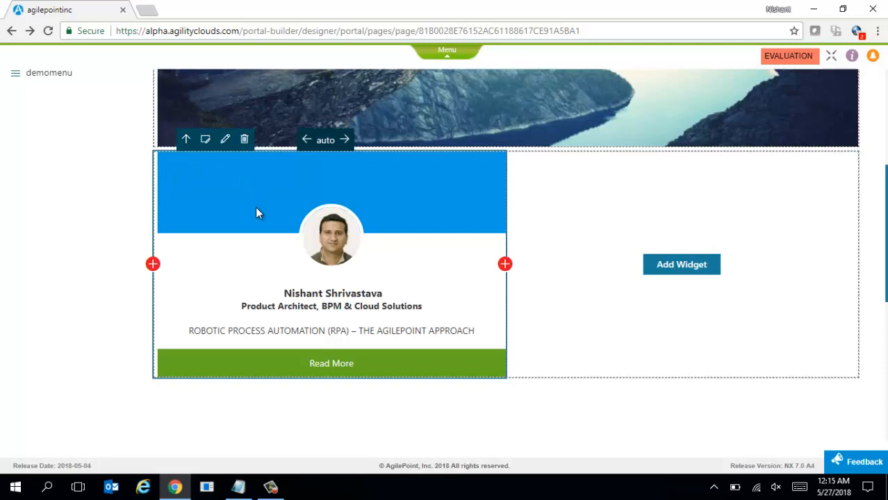
pyautogui.click(226, 142)
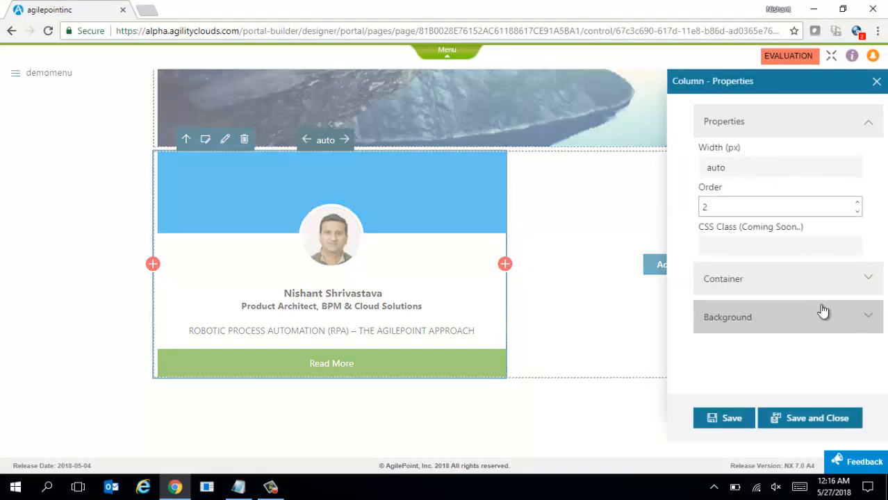
pyautogui.click(877, 81)
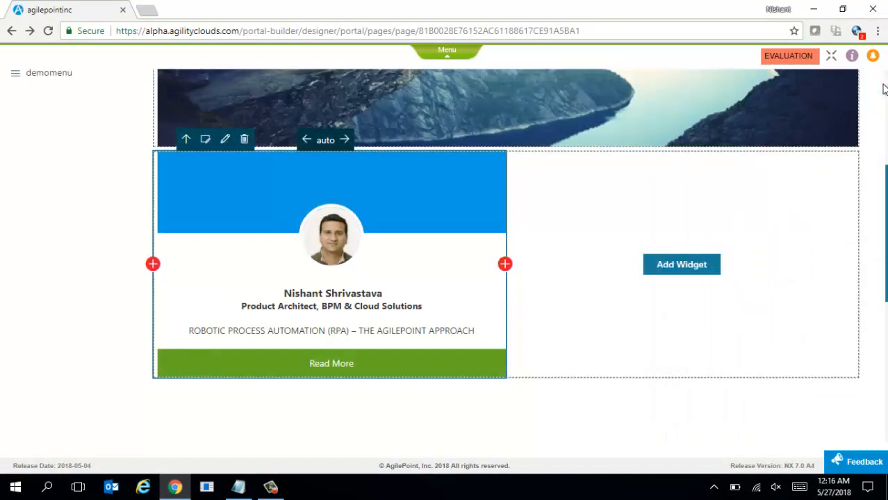
pyautogui.click(186, 139)
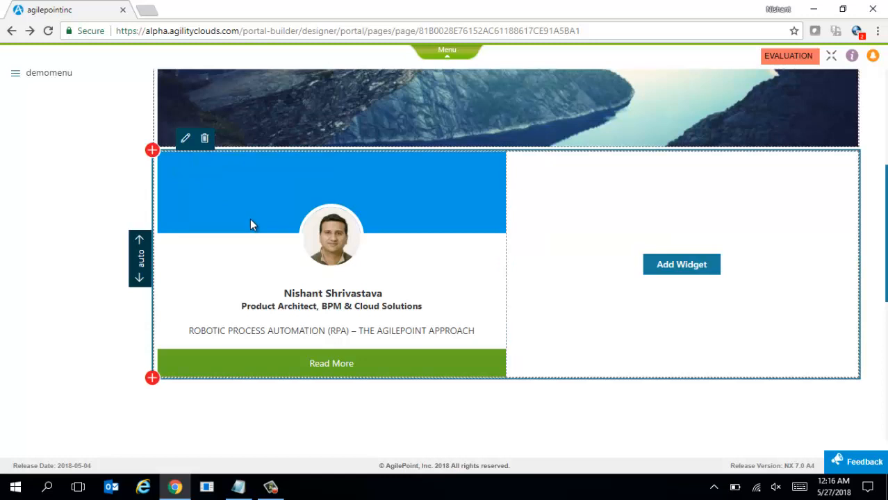
pyautogui.click(251, 225)
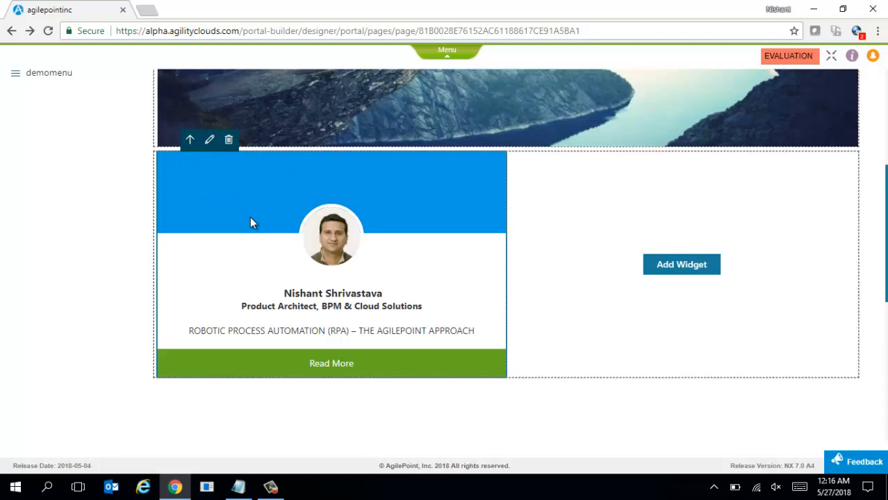
# Step: Add a Rich Text widget in the column beside the profile card, filled with the two Lorem ipsum paragraphs from Script.txt in Notepad
pyautogui.hotkey('alt', 'Tab')
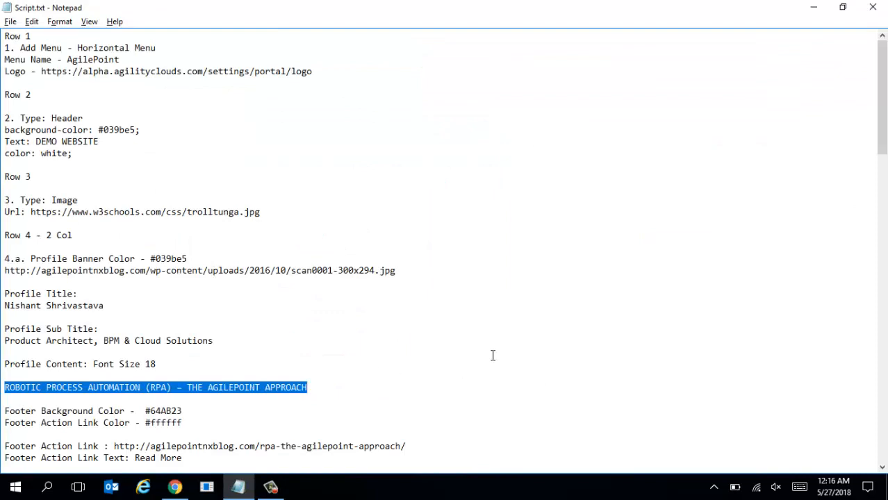
pyautogui.moveTo(883, 142); pyautogui.dragTo(883, 210)
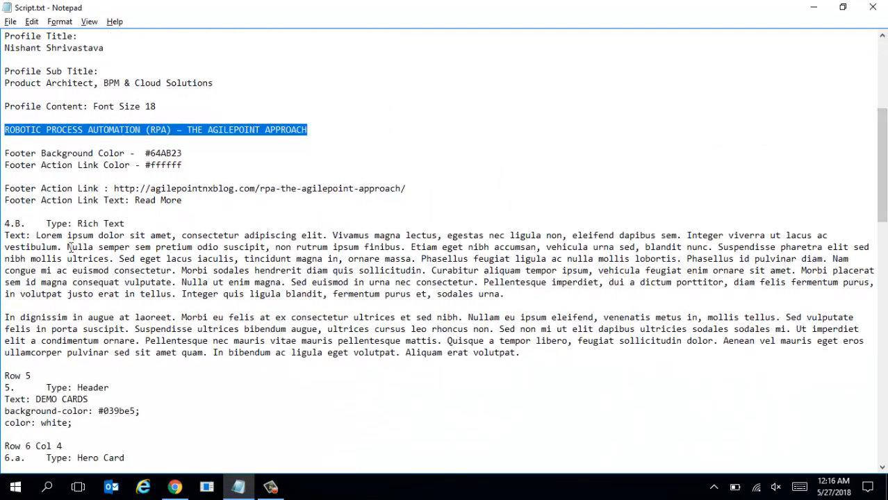
pyautogui.moveTo(36, 236); pyautogui.dragTo(542, 354)
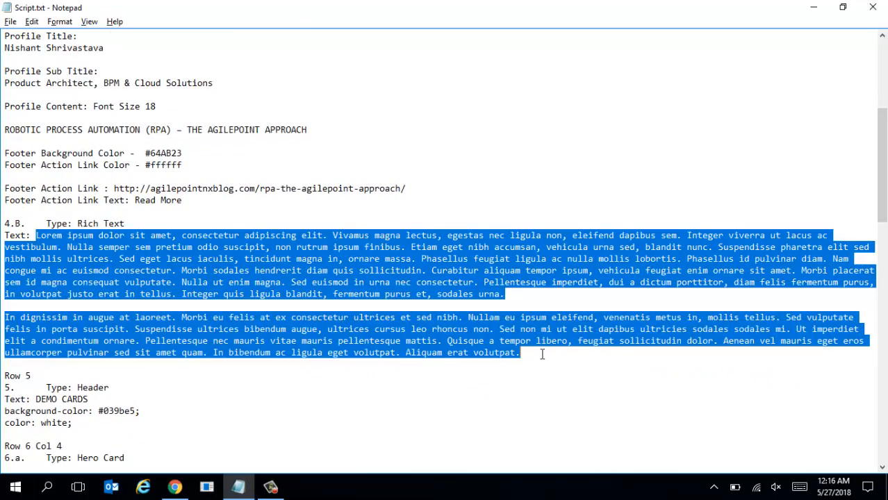
pyautogui.hotkey('alt', 'Tab')
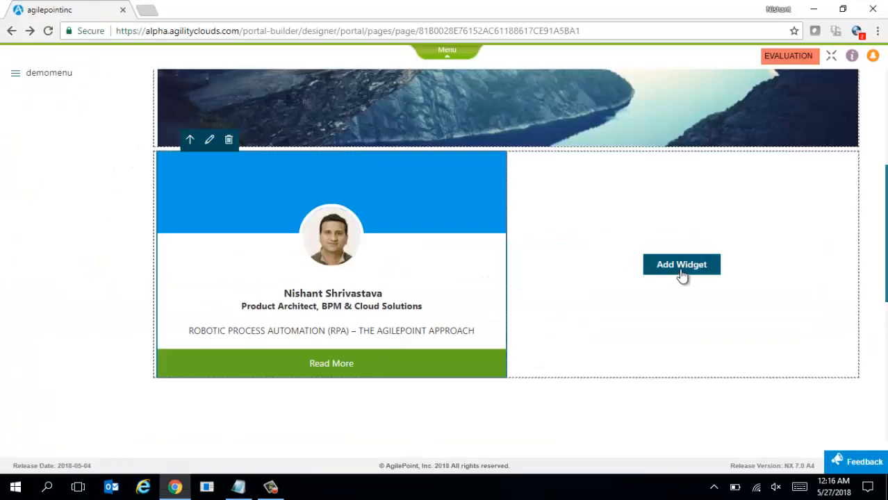
pyautogui.click(682, 271)
pyautogui.click(597, 277)
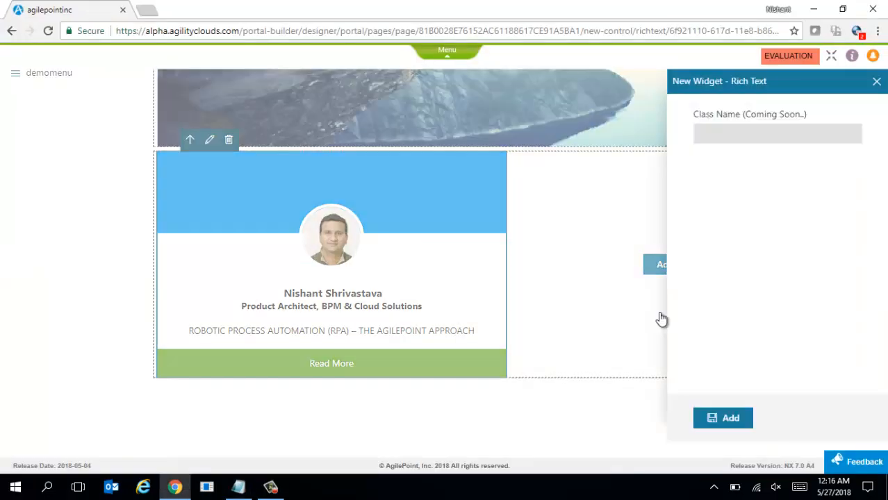
pyautogui.click(728, 420)
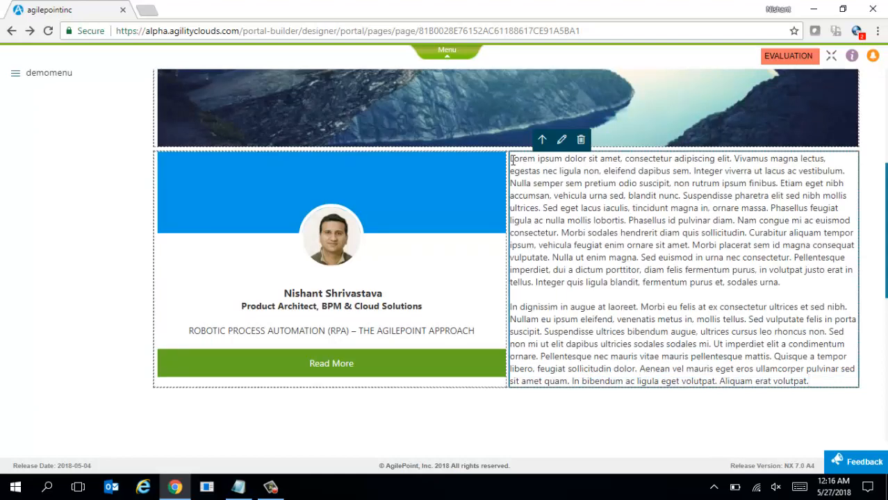
# Step: Bold the end of the rich text's first paragraph, from "Morbi placerat sem" through "sodales urna."
pyautogui.moveTo(513, 159); pyautogui.dragTo(784, 283)
pyautogui.click(659, 268)
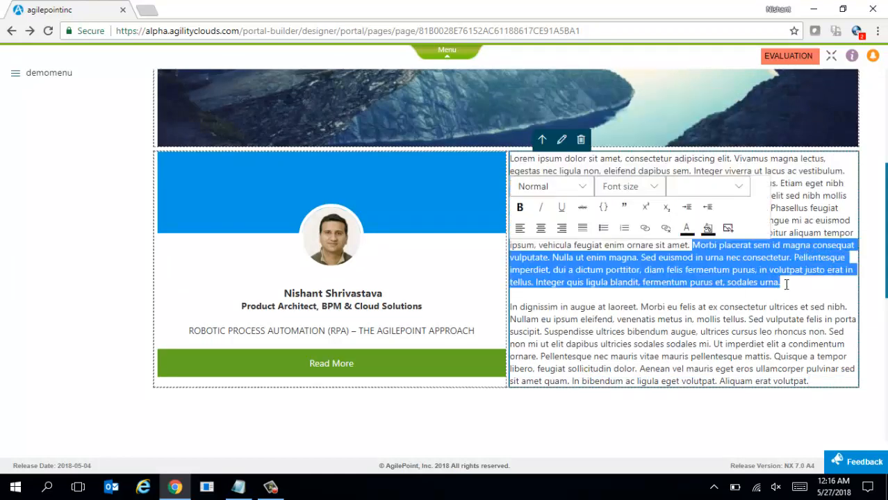
pyautogui.click(519, 207)
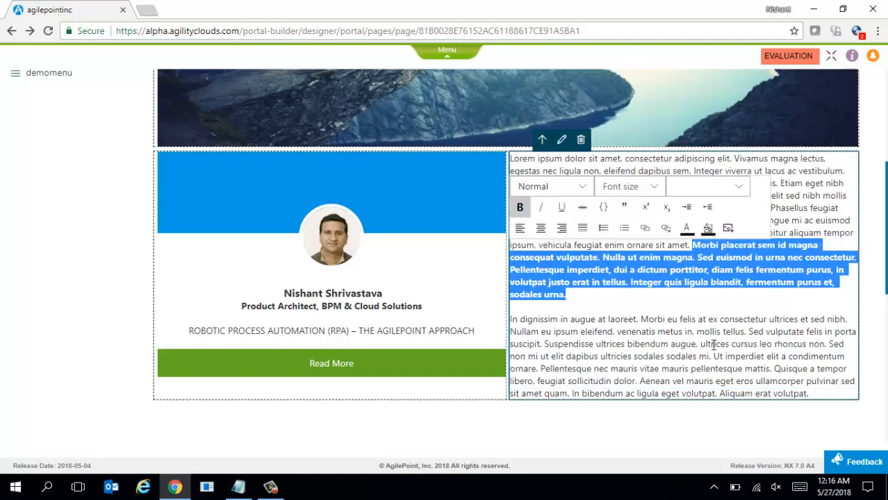
pyautogui.click(674, 316)
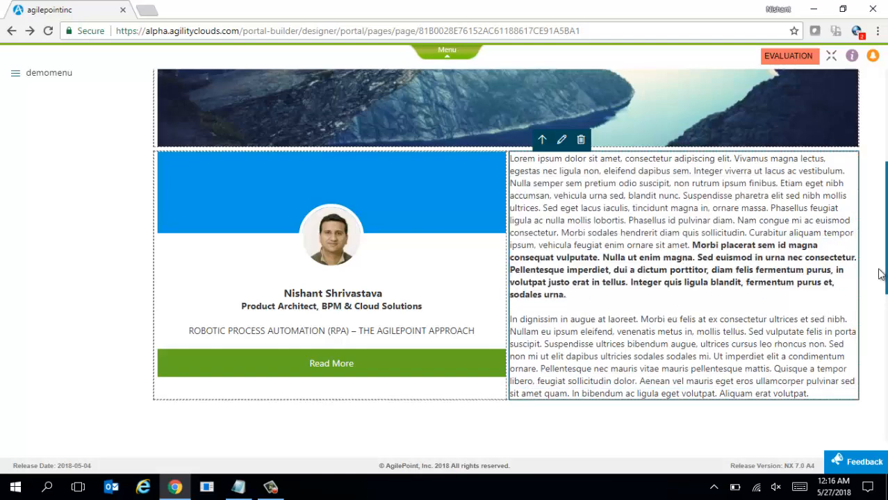
# Step: Copy the Row 5 header background color code 039be5 from Script.txt in Notepad and return to the page builder in Chrome
pyautogui.hotkey('alt', 'Tab')
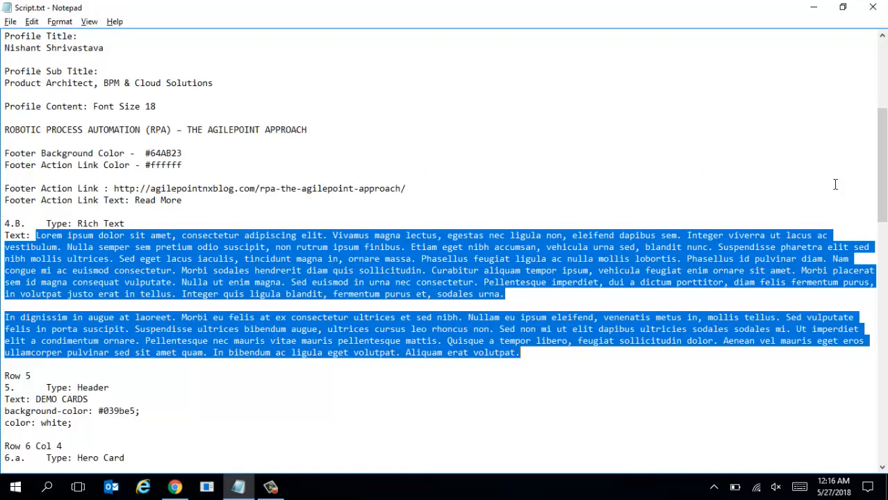
pyautogui.moveTo(881, 186); pyautogui.dragTo(881, 229)
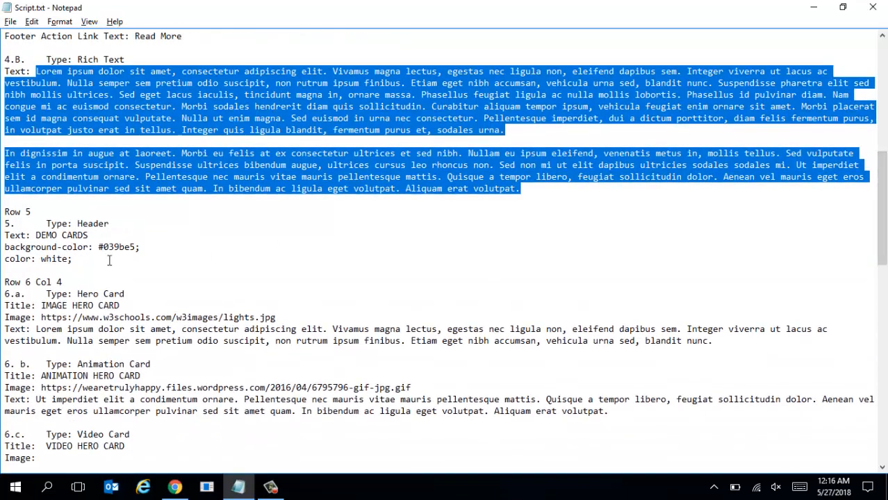
pyautogui.moveTo(103, 247); pyautogui.dragTo(137, 251)
pyautogui.hotkey('ctrl', 'c')
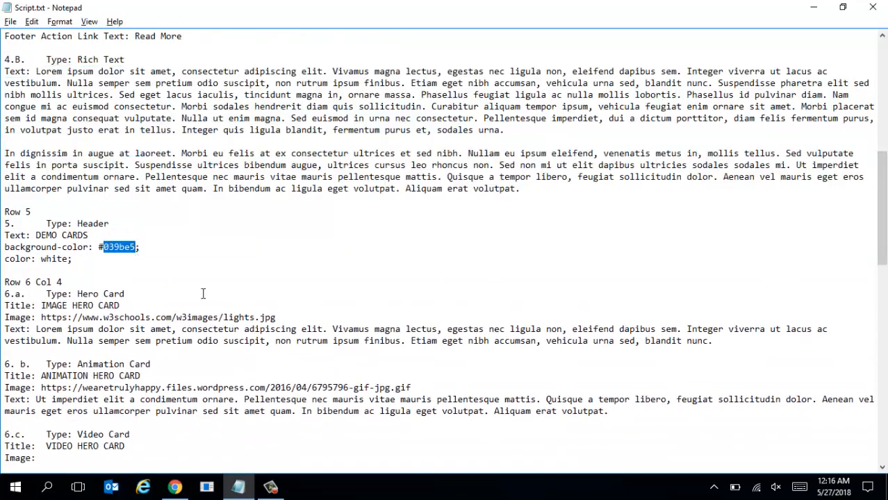
pyautogui.hotkey('alt', 'Tab')
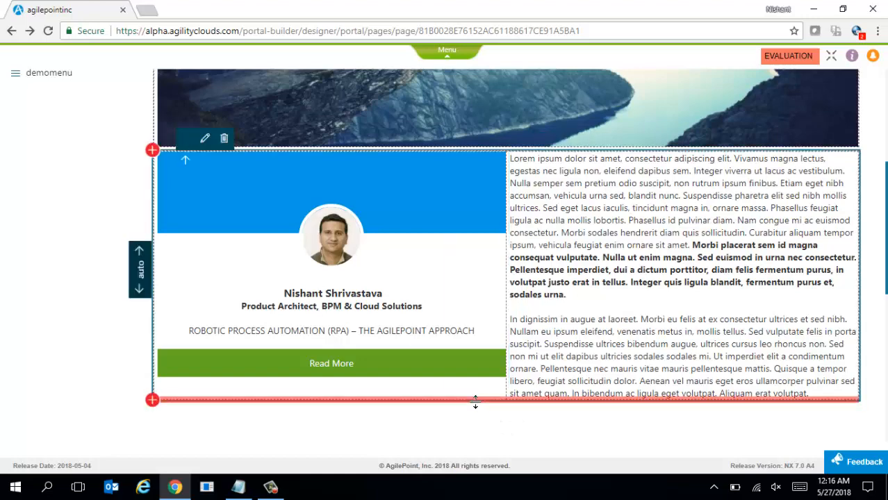
# Step: Insert a row below the profile card row and add a Heading widget with background color #039be5 to it
pyautogui.click(152, 402)
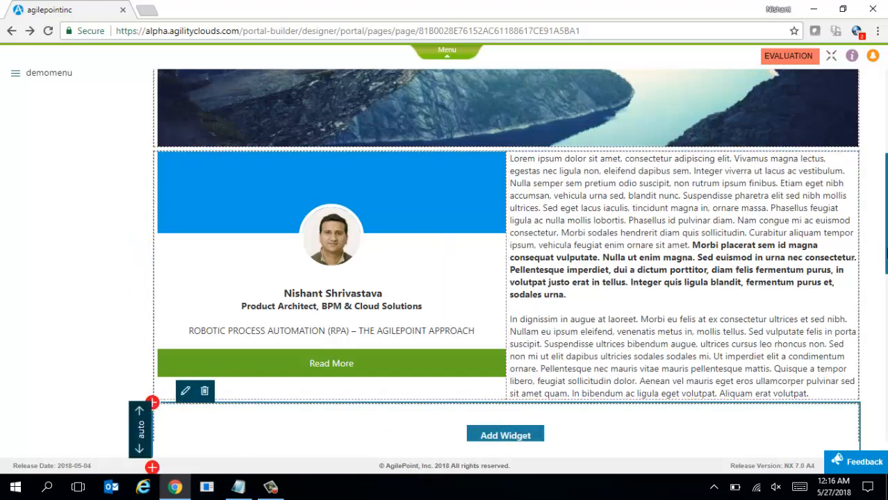
pyautogui.scroll(-3, 705, 294)
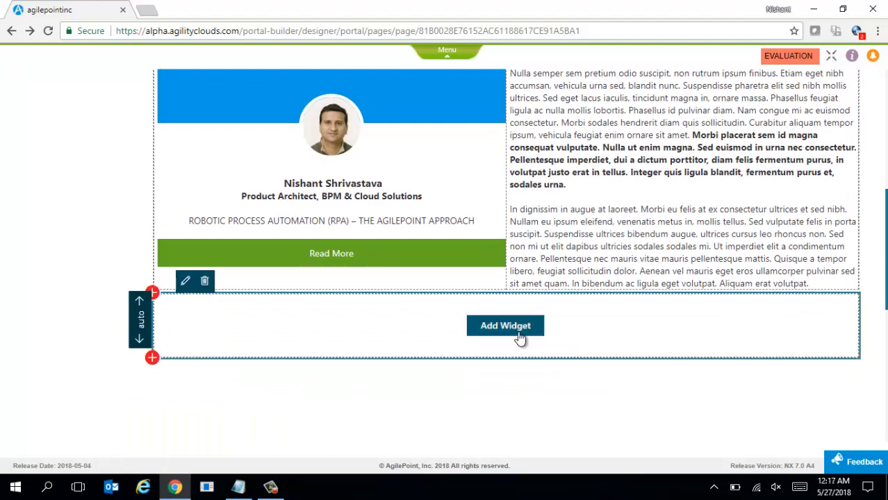
pyautogui.click(520, 338)
pyautogui.click(483, 191)
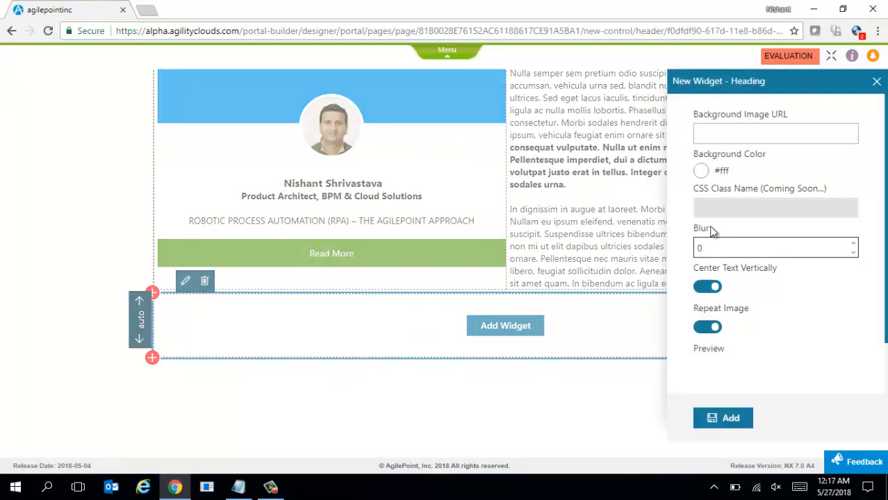
pyautogui.click(701, 171)
pyautogui.click(699, 401)
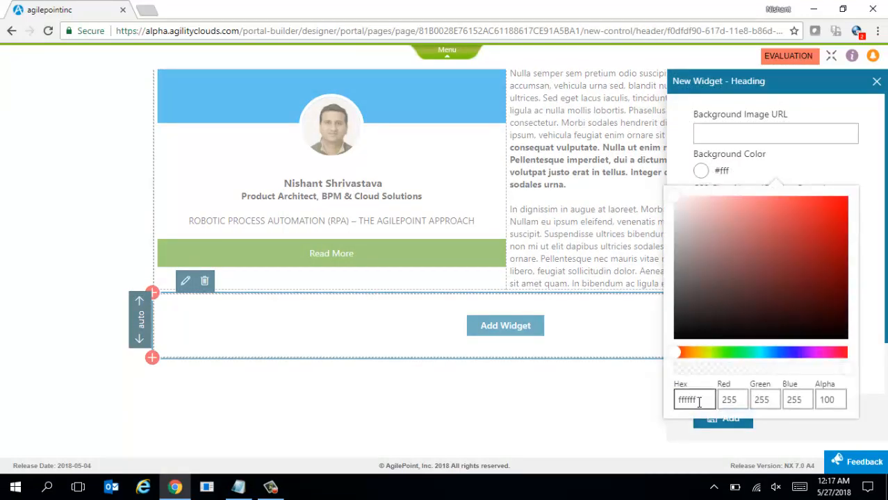
pyautogui.moveTo(699, 402); pyautogui.dragTo(644, 408)
pyautogui.hotkey('ctrl', 'v')
pyautogui.click(879, 349)
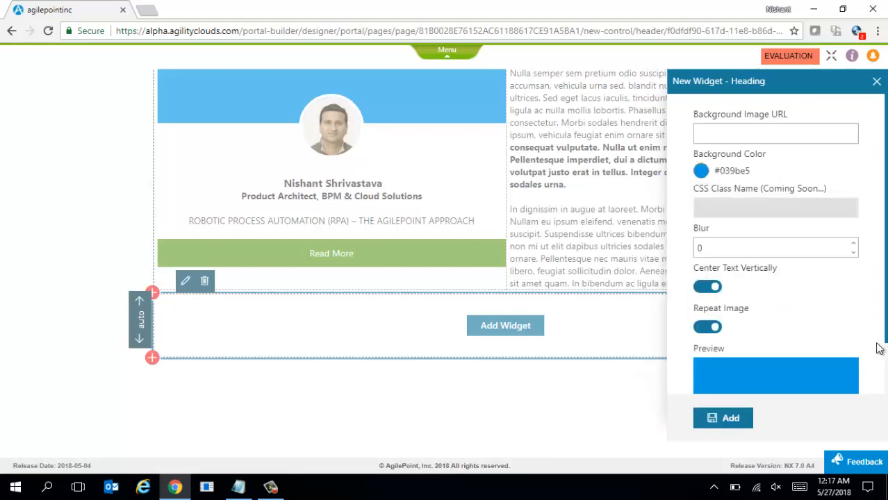
pyautogui.click(736, 419)
# Step: Replace the new heading's placeholder text with "DEMO CARDS", copied from Script.txt in Notepad
pyautogui.click(238, 487)
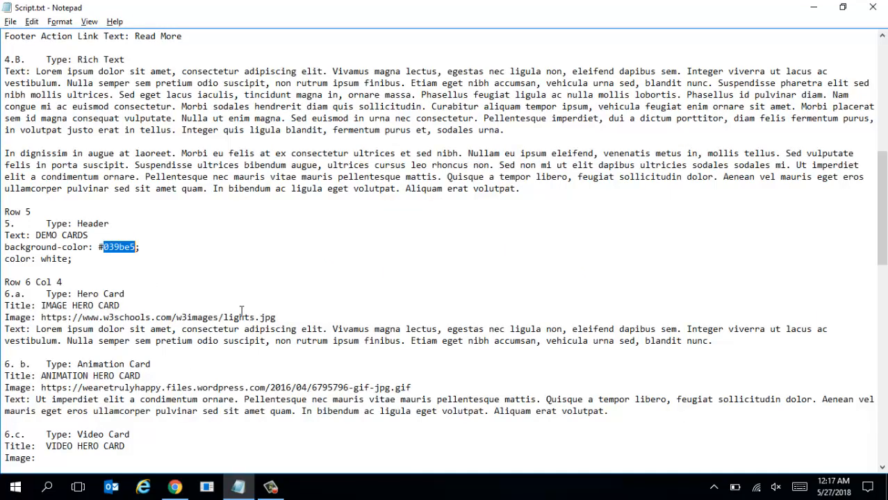
pyautogui.moveTo(36, 237); pyautogui.dragTo(89, 236)
pyautogui.hotkey('ctrl', 'c')
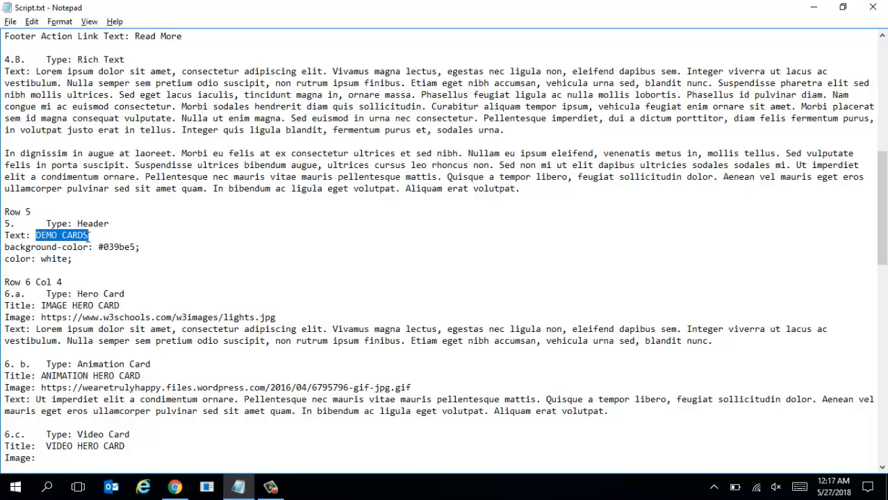
pyautogui.hotkey('alt', 'Tab')
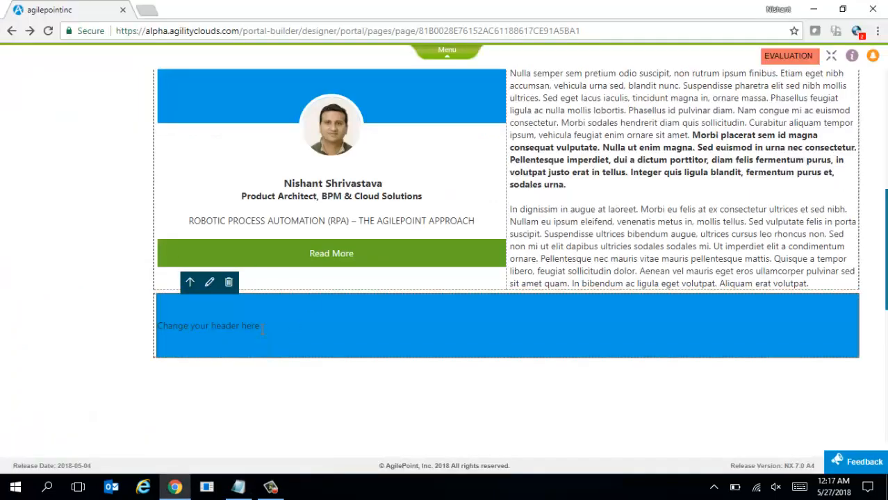
pyautogui.moveTo(261, 329); pyautogui.dragTo(156, 326)
pyautogui.hotkey('ctrl', 'v')
# Step: Format the DEMO CARDS text as centered, white (ffffff) Header 1, and reduce the height of its row to 65px
pyautogui.moveTo(223, 326); pyautogui.dragTo(167, 326)
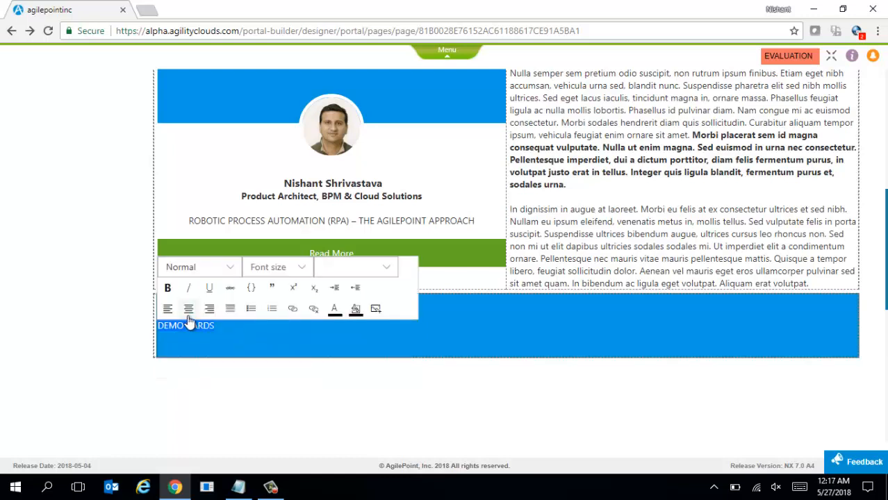
pyautogui.click(190, 308)
pyautogui.click(656, 309)
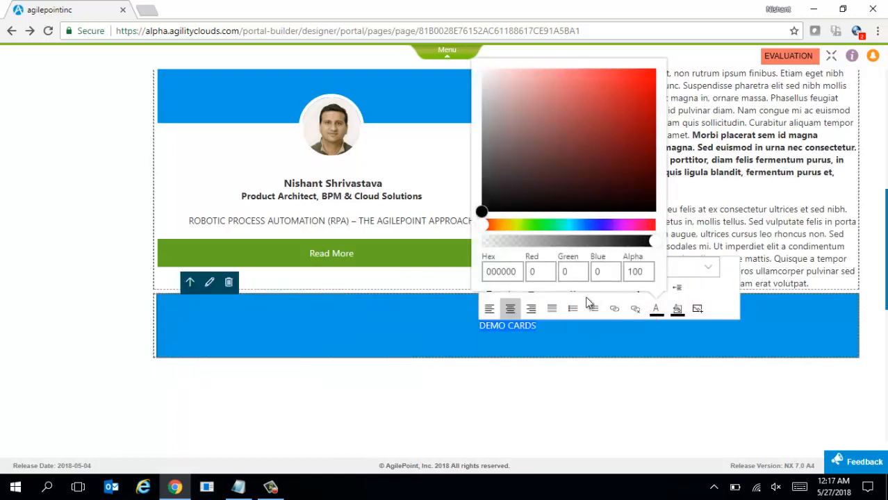
pyautogui.moveTo(483, 212); pyautogui.dragTo(468, 65)
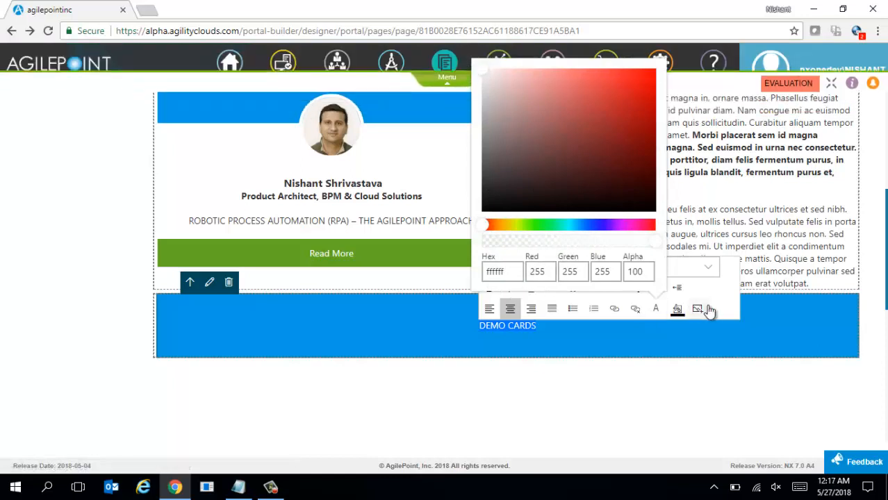
pyautogui.click(730, 295)
pyautogui.click(511, 268)
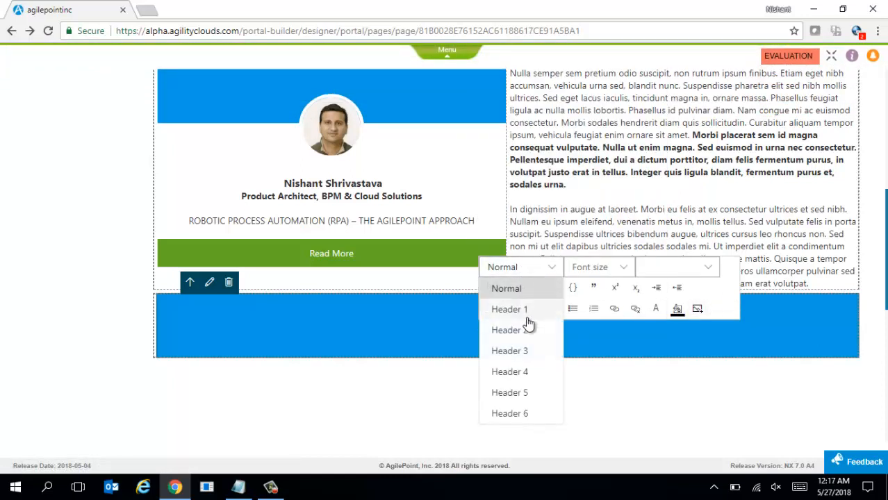
pyautogui.click(526, 314)
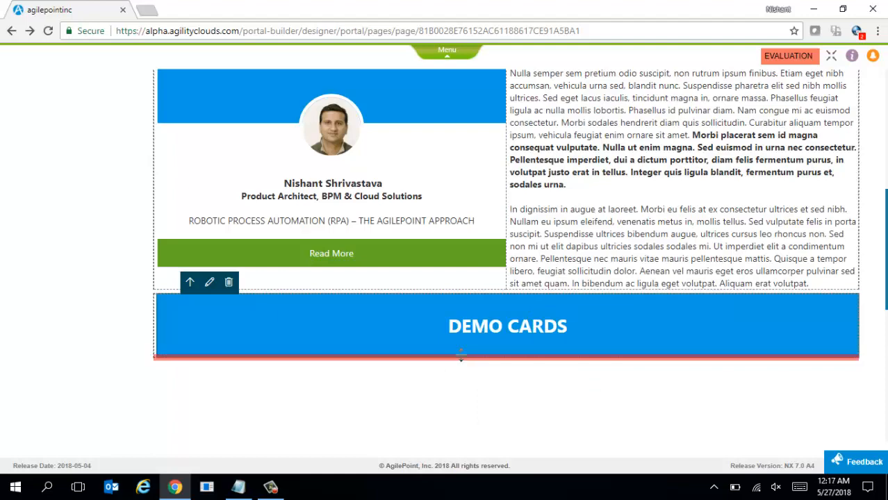
pyautogui.moveTo(461, 356); pyautogui.dragTo(458, 335)
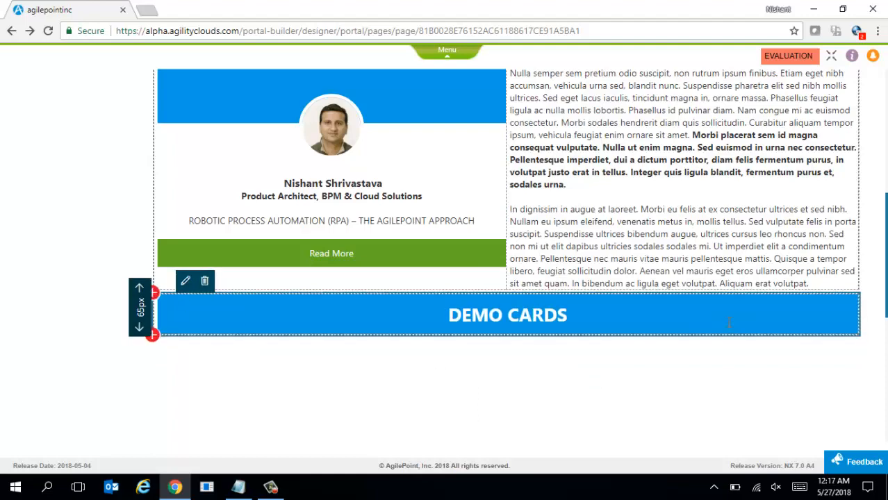
# Step: Insert a row below the DEMO CARDS heading and divide it into four columns, as Row 6 of Script.txt specifies
pyautogui.scroll(-1, 702, 356)
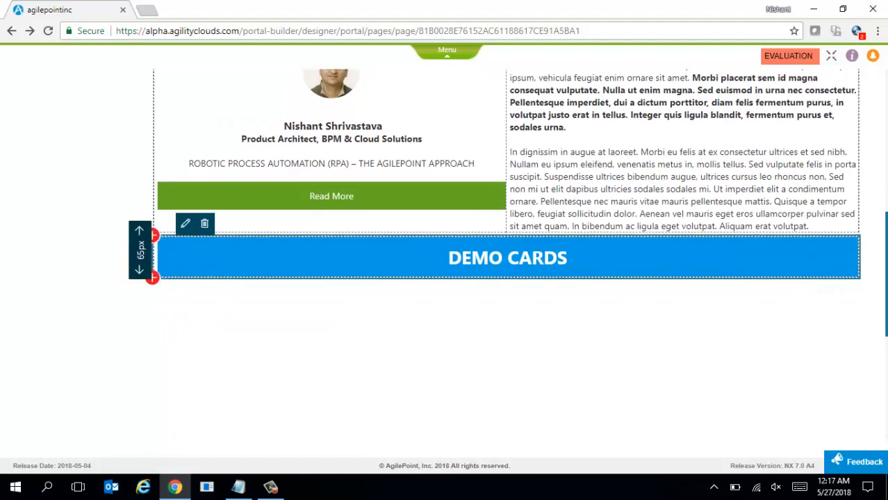
pyautogui.click(152, 280)
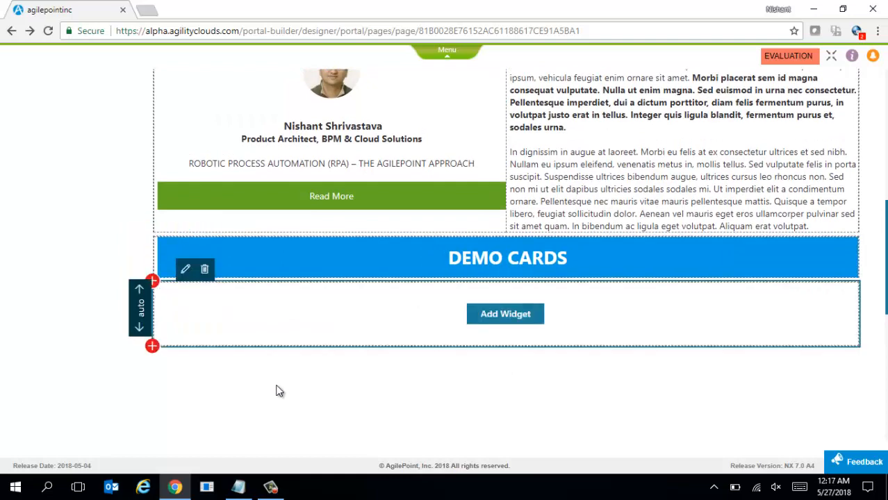
pyautogui.hotkey('alt', 'Tab')
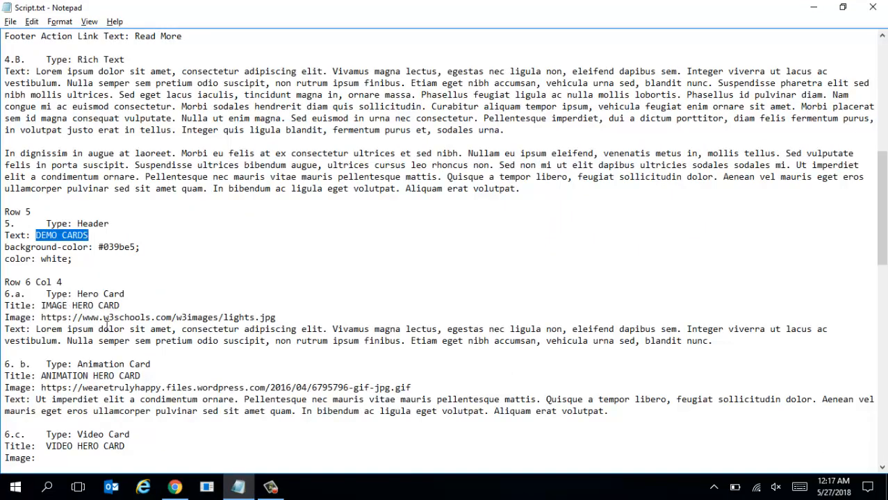
pyautogui.hotkey('alt', 'Tab')
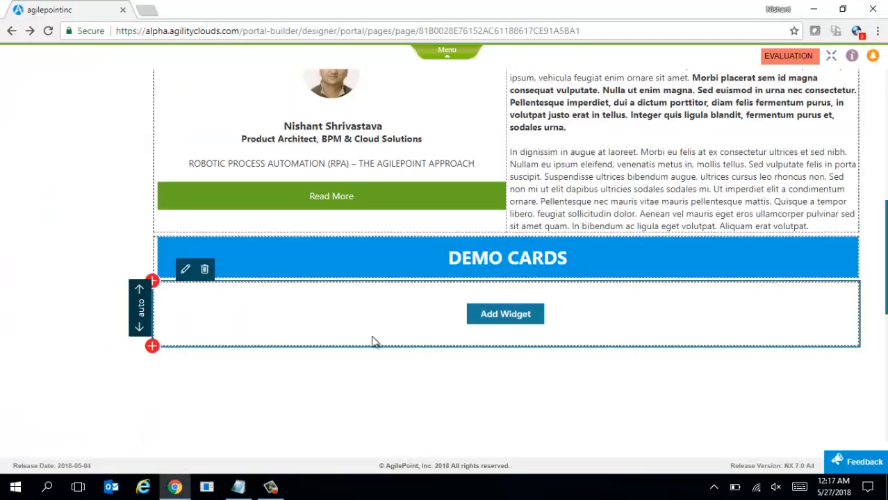
pyautogui.click(713, 326)
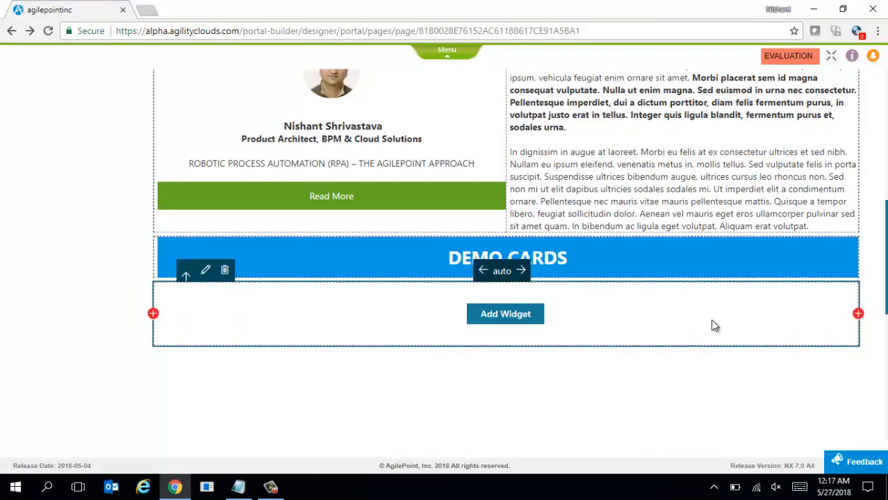
pyautogui.click(858, 314)
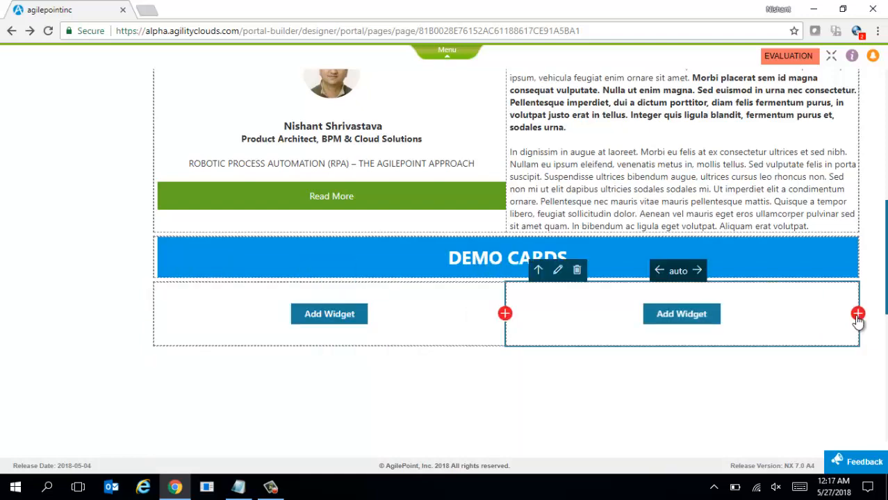
pyautogui.click(858, 314)
pyautogui.click(858, 314)
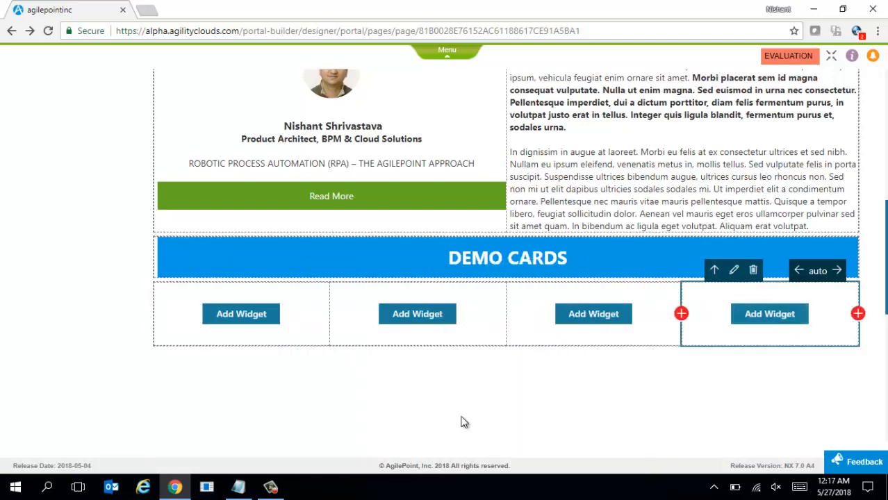
pyautogui.hotkey('alt', 'Tab')
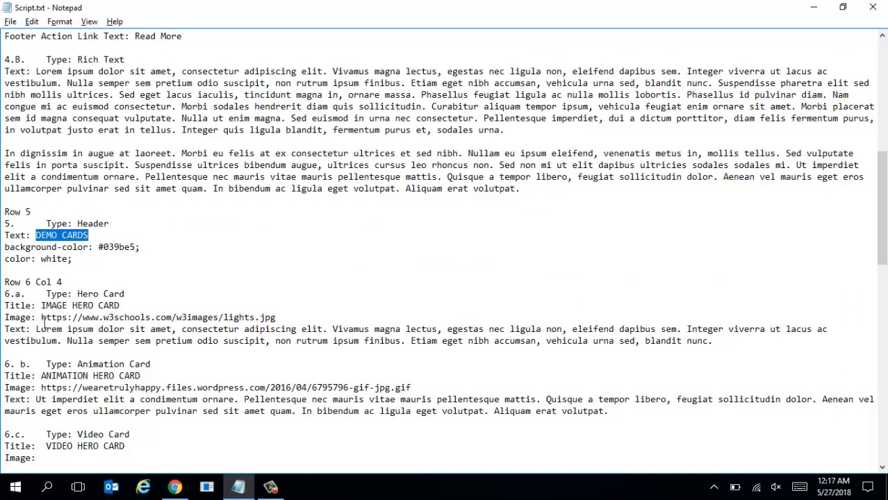
pyautogui.moveTo(43, 321); pyautogui.dragTo(285, 323)
pyautogui.hotkey('alt', 'Tab')
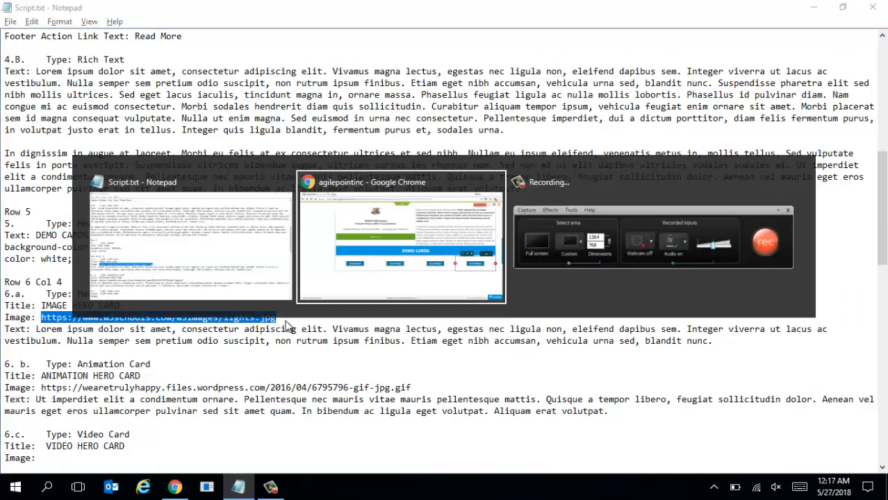
pyautogui.click(247, 317)
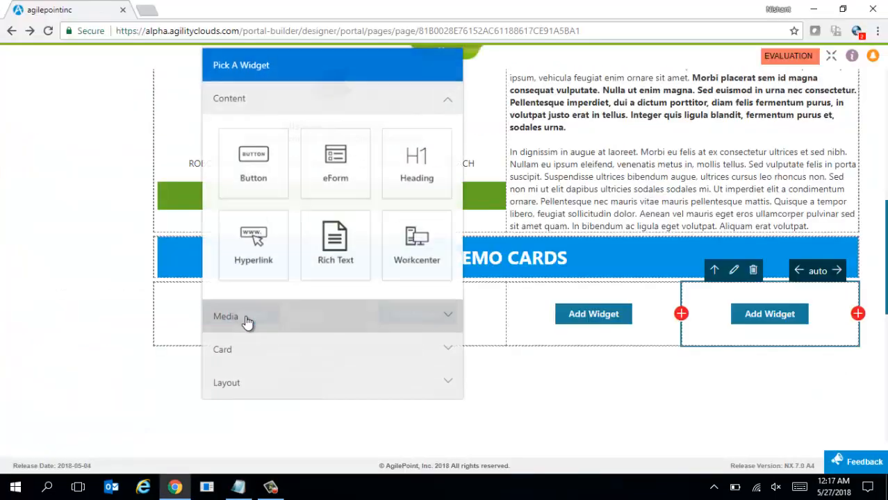
pyautogui.click(274, 353)
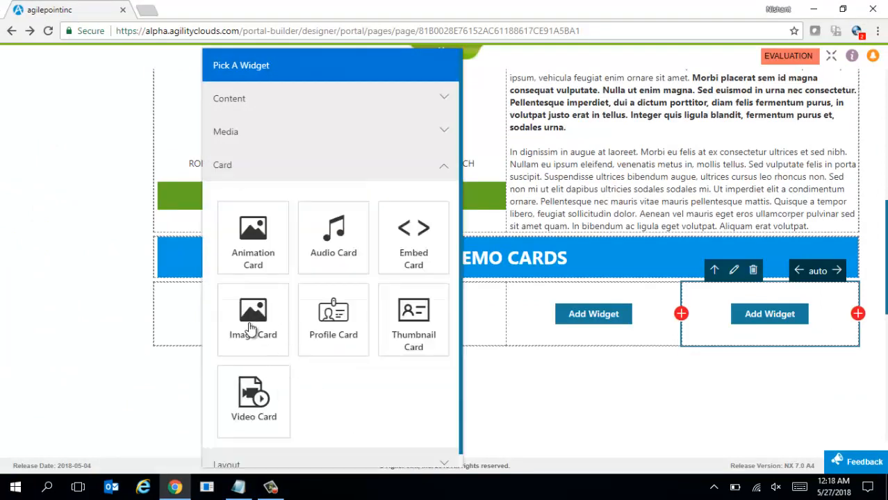
pyautogui.click(251, 328)
pyautogui.click(722, 129)
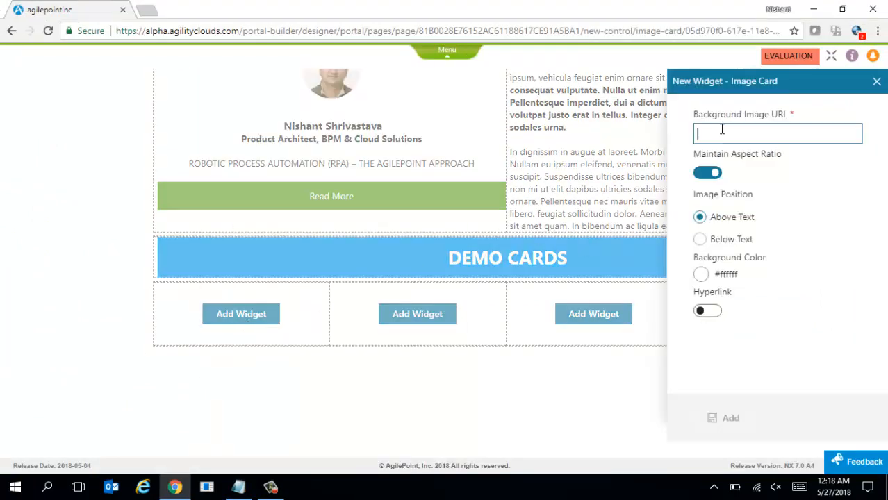
pyautogui.hotkey('ctrl', 'v')
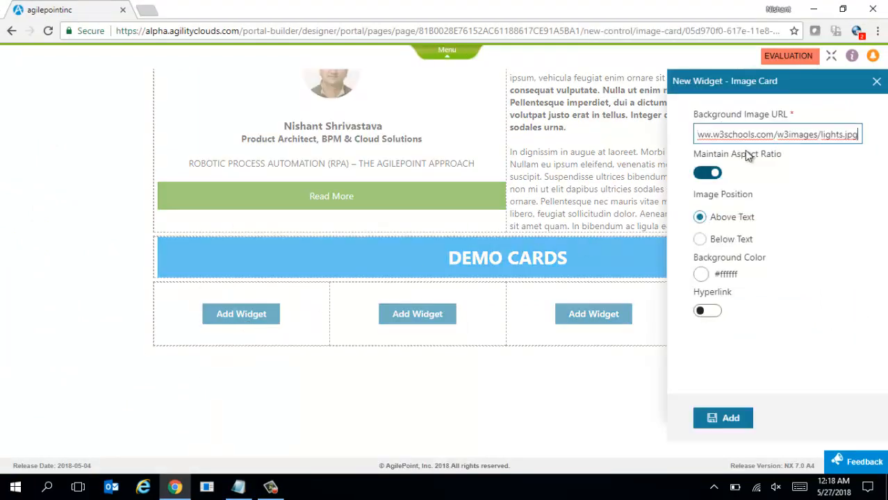
# Step: Enable the image card's Hyperlink option to review its link and button settings, and disable it again
pyautogui.click(708, 312)
pyautogui.scroll(-2, 742, 291)
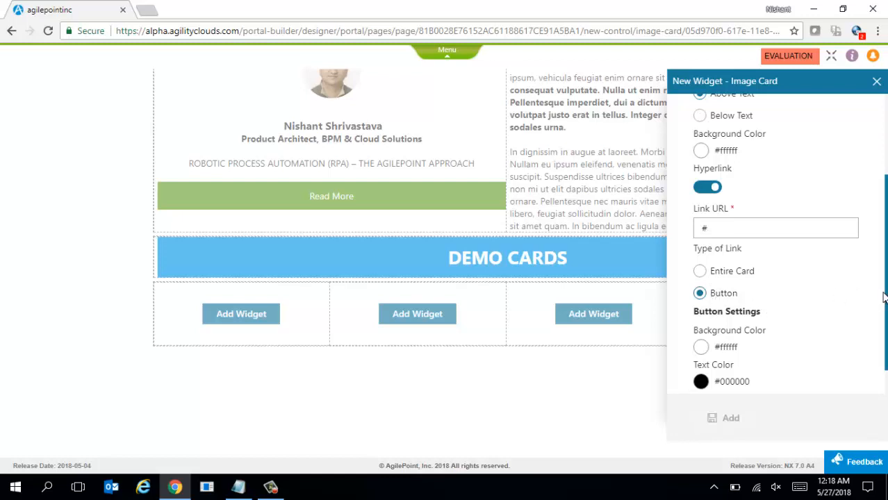
pyautogui.scroll(-2, 886, 296)
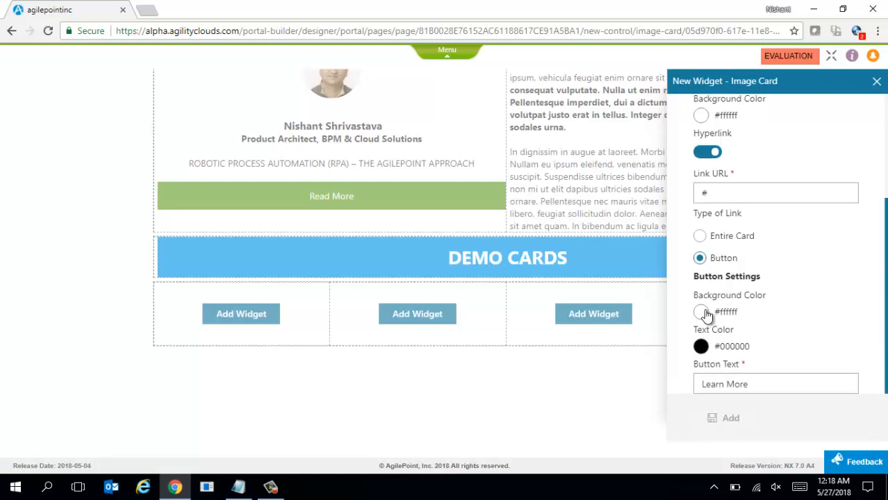
pyautogui.click(752, 386)
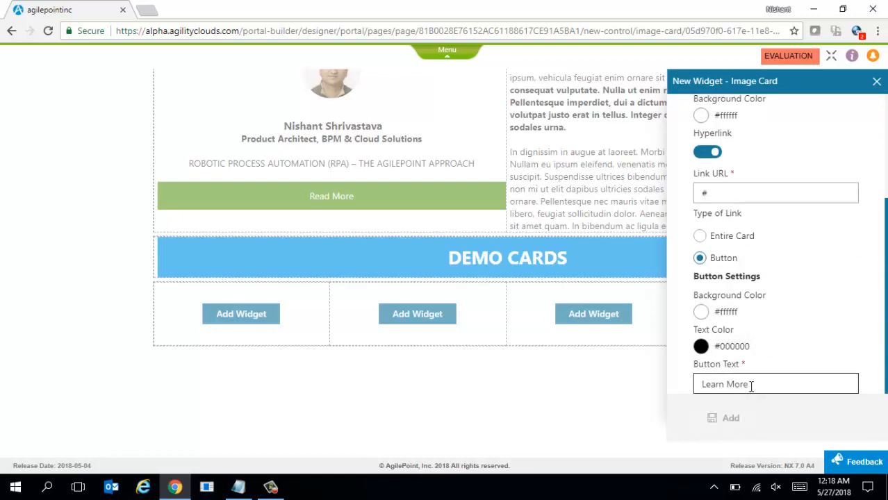
pyautogui.click(706, 154)
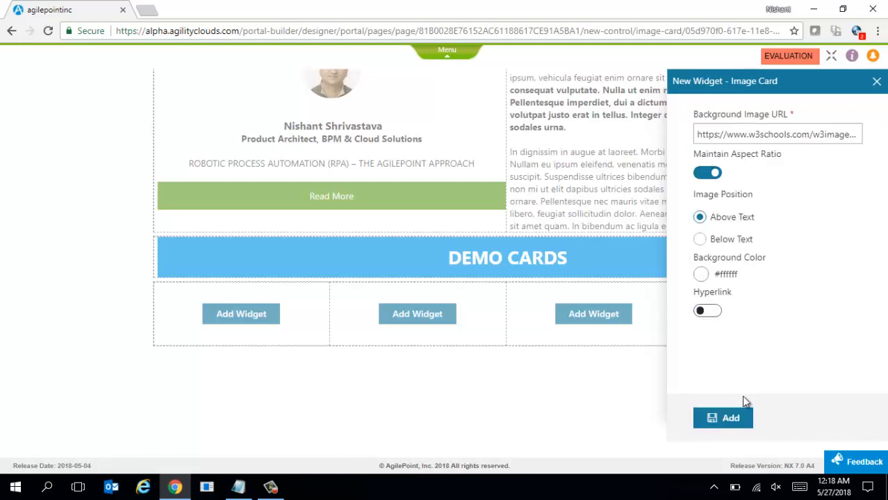
# Step: Add the configured image card to the page and replace its title placeholder with "IMAGE HERO CARD" from Script.txt
pyautogui.click(727, 420)
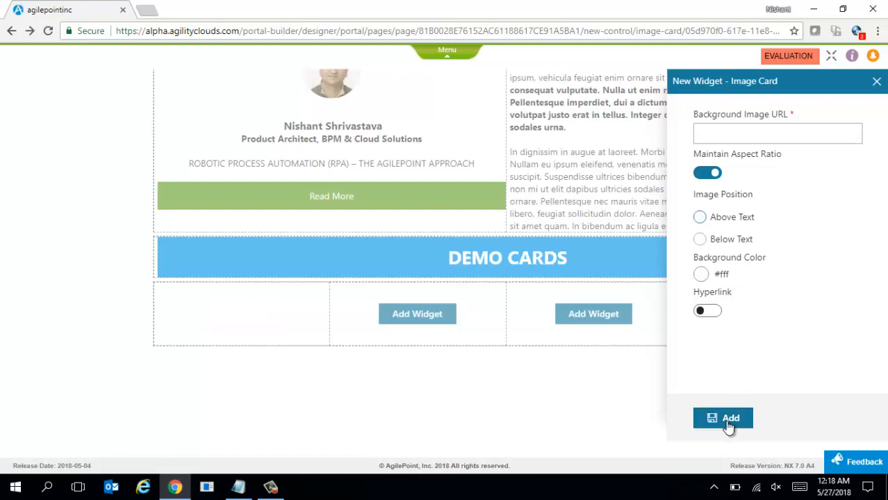
pyautogui.scroll(-2, 885, 267)
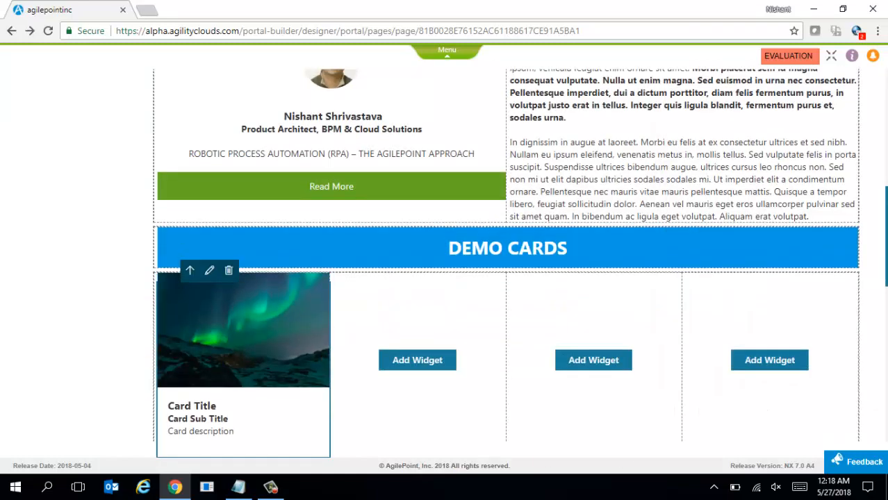
pyautogui.hotkey('alt', 'Tab')
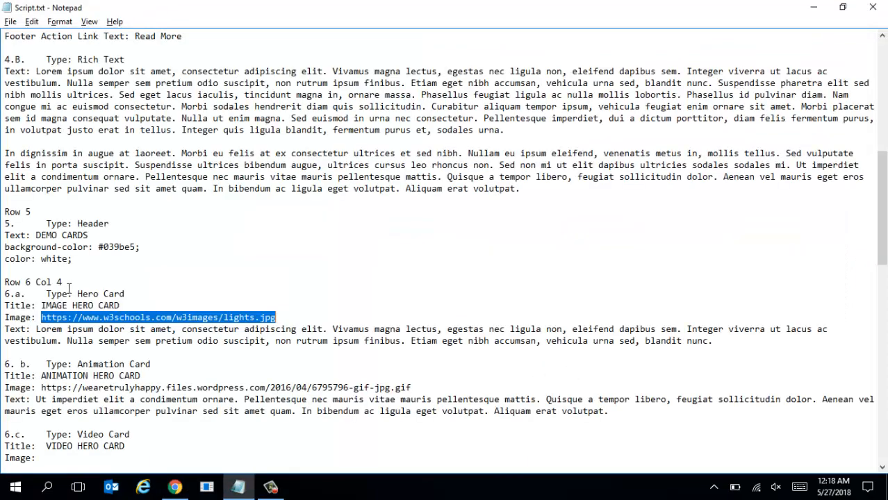
pyautogui.moveTo(42, 307); pyautogui.dragTo(121, 301)
pyautogui.hotkey('ctrl', 'c')
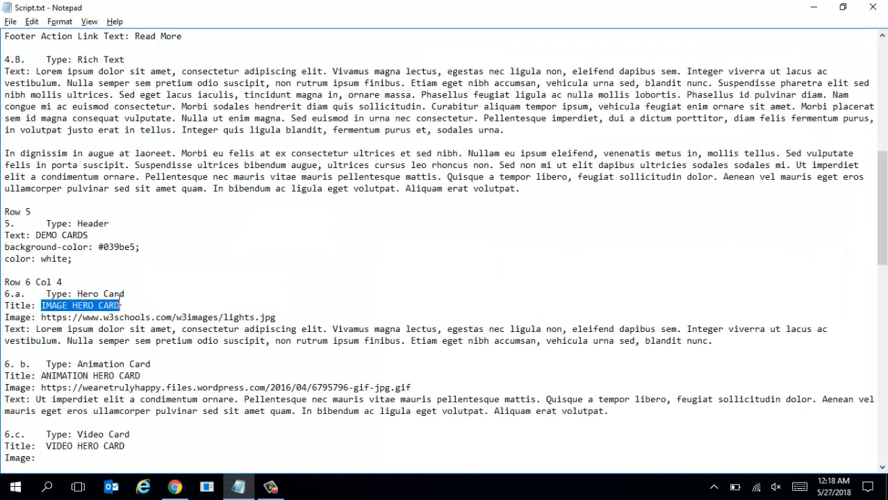
pyautogui.hotkey('alt', 'Tab')
pyautogui.moveTo(169, 271); pyautogui.dragTo(218, 274)
pyautogui.hotkey('ctrl', 'v')
# Step: Insert a blank line under the IMAGE HERO CARD title and replace the subtitle and description with the 6.a "Lorem ipsum" text from Script.txt
pyautogui.hotkey('alt', 'Tab')
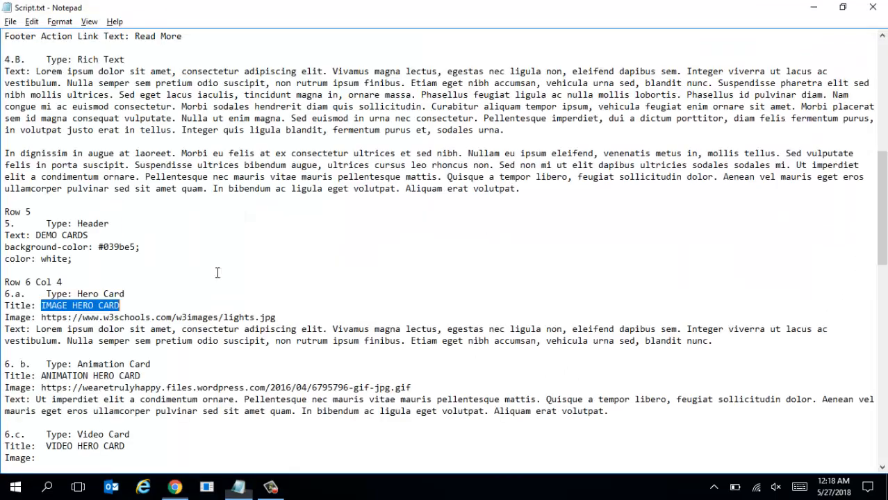
pyautogui.moveTo(36, 333); pyautogui.dragTo(722, 339)
pyautogui.hotkey('ctrl', 'c')
pyautogui.hotkey('alt', 'Tab')
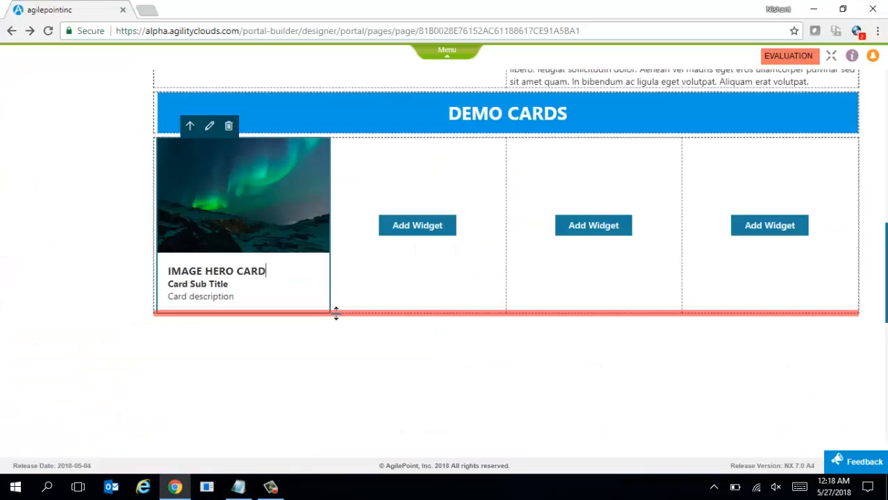
pyautogui.press('Return')
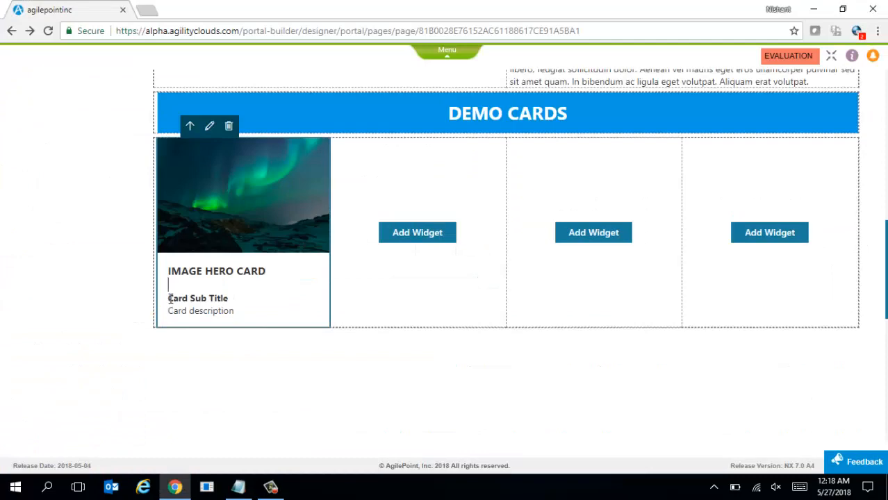
pyautogui.moveTo(169, 298); pyautogui.dragTo(235, 312)
pyautogui.hotkey('ctrl', 'v')
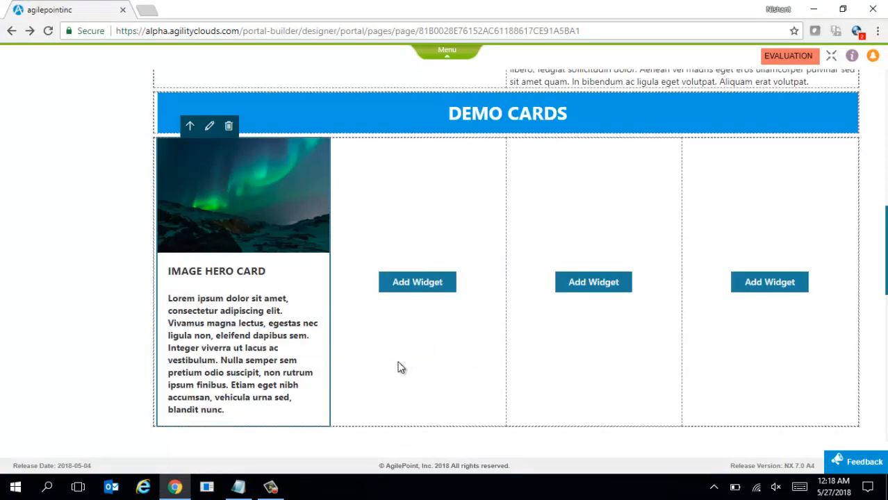
pyautogui.hotkey('alt', 'Tab')
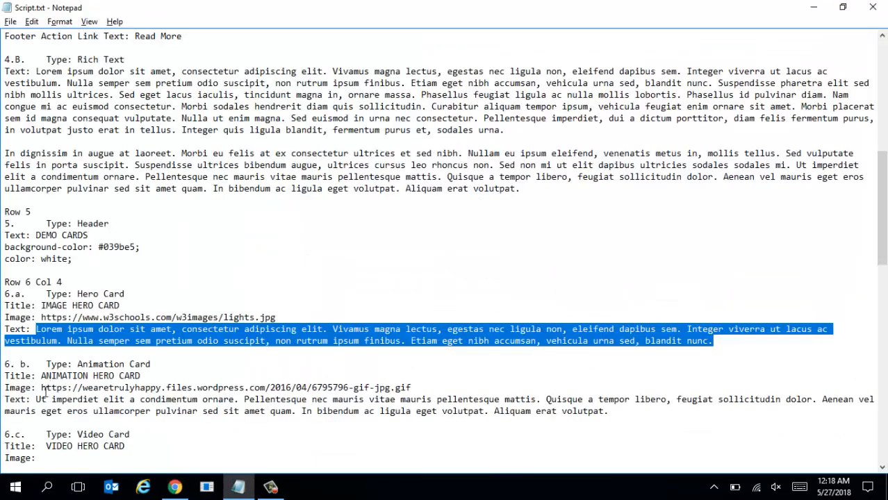
pyautogui.moveTo(42, 389); pyautogui.dragTo(419, 389)
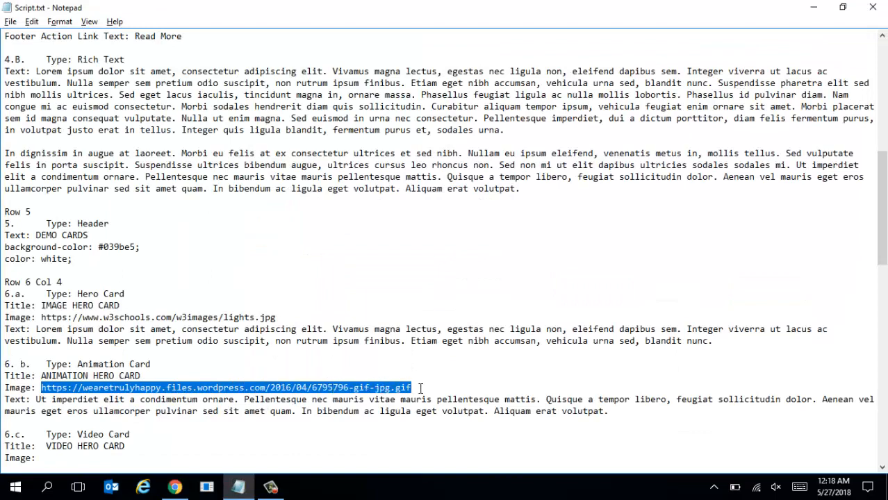
pyautogui.hotkey('alt', 'Tab')
pyautogui.click(419, 282)
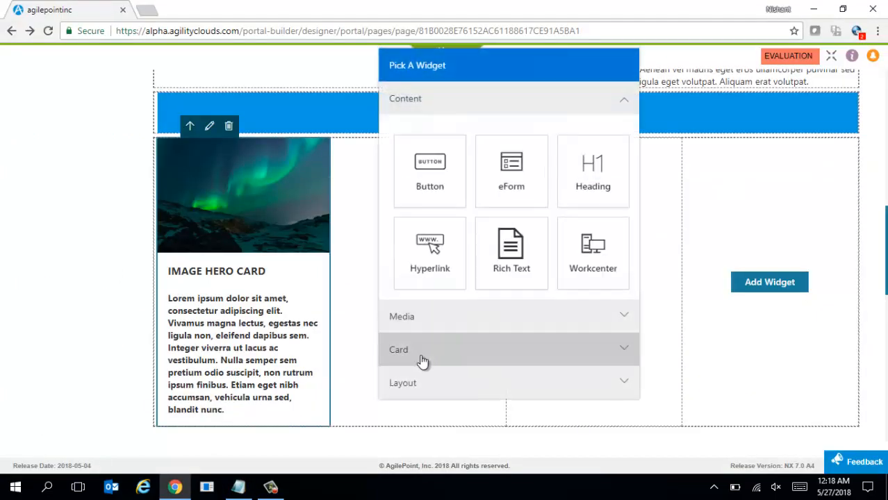
pyautogui.click(422, 350)
pyautogui.click(431, 247)
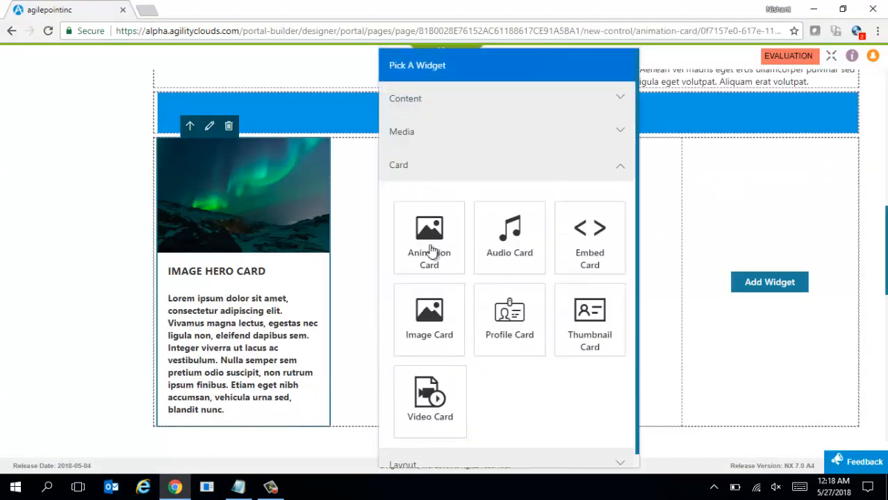
pyautogui.click(715, 142)
pyautogui.hotkey('ctrl', 'v')
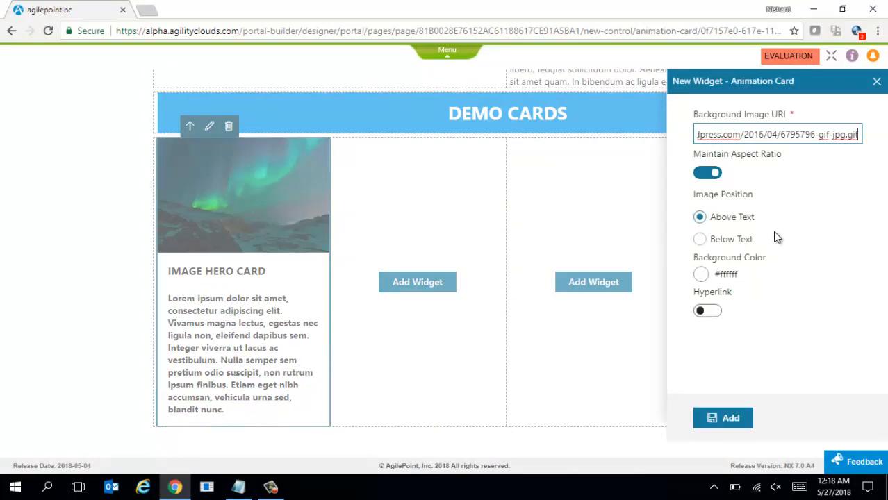
pyautogui.click(726, 419)
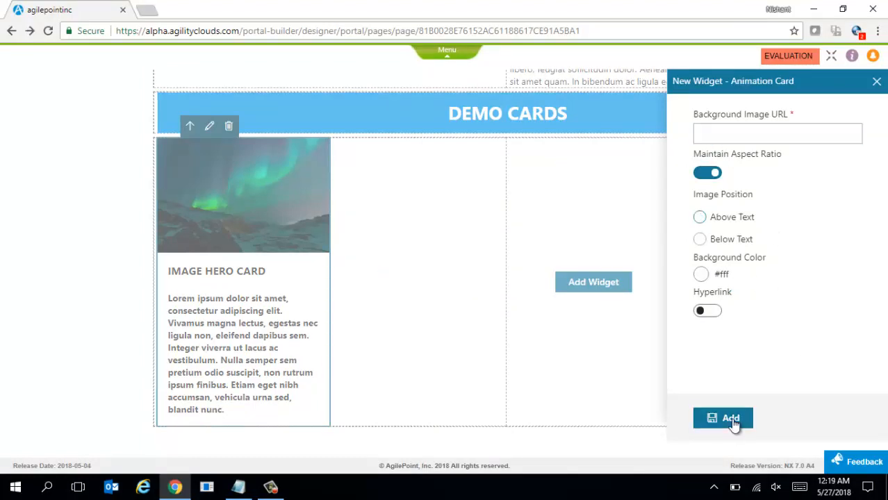
# Step: Replace the animation card's title placeholder with "ANIMATION HERO CARD", copied from section 6.b of Script.txt
pyautogui.hotkey('alt', 'Tab')
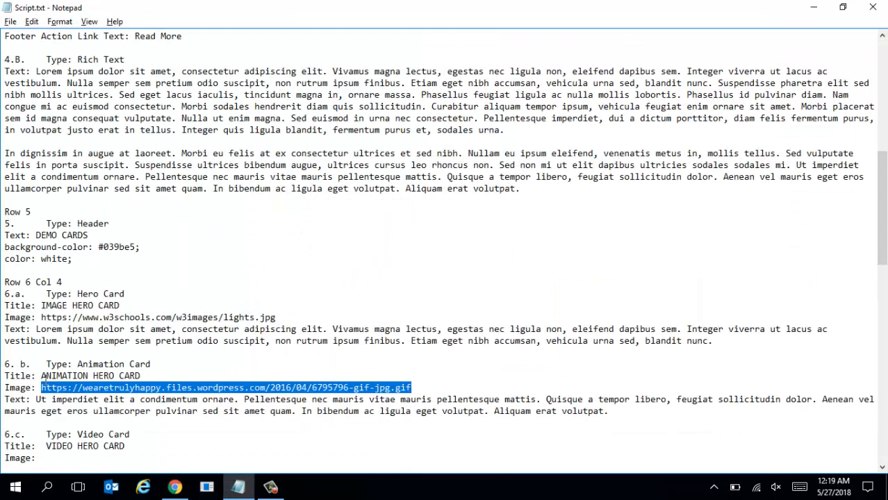
pyautogui.click(43, 378)
pyautogui.hotkey('alt', 'Tab')
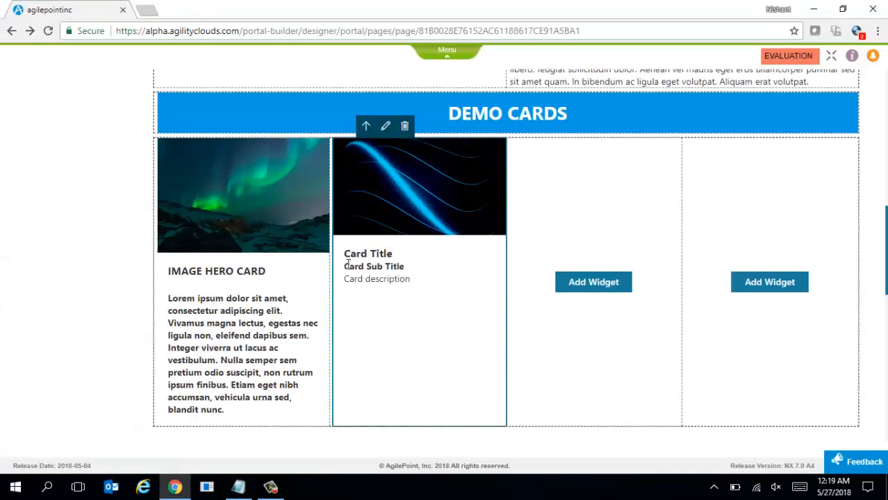
pyautogui.moveTo(346, 253); pyautogui.dragTo(401, 255)
pyautogui.write('ANIMATION HERO CARD')
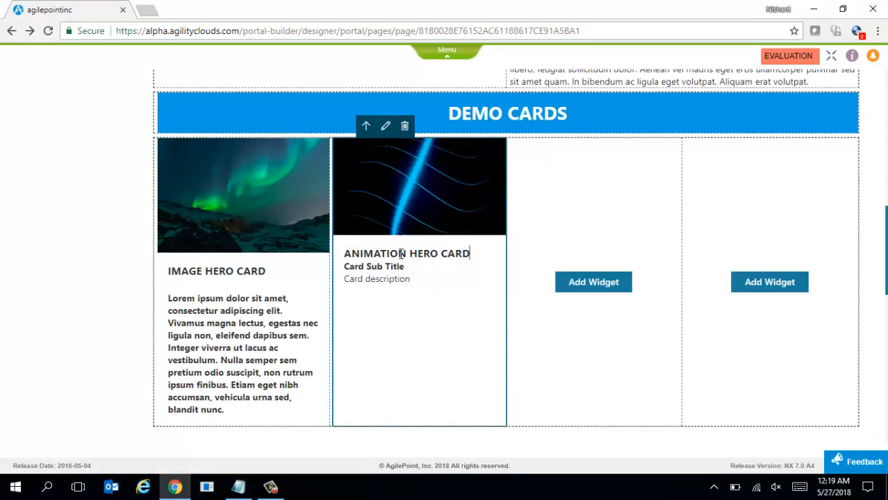
# Step: Replace the animation card's subtitle and description with the 6.b "Ut imperdiet elit" text from Script.txt, leaving a blank line under the title
pyautogui.hotkey('alt', 'Tab')
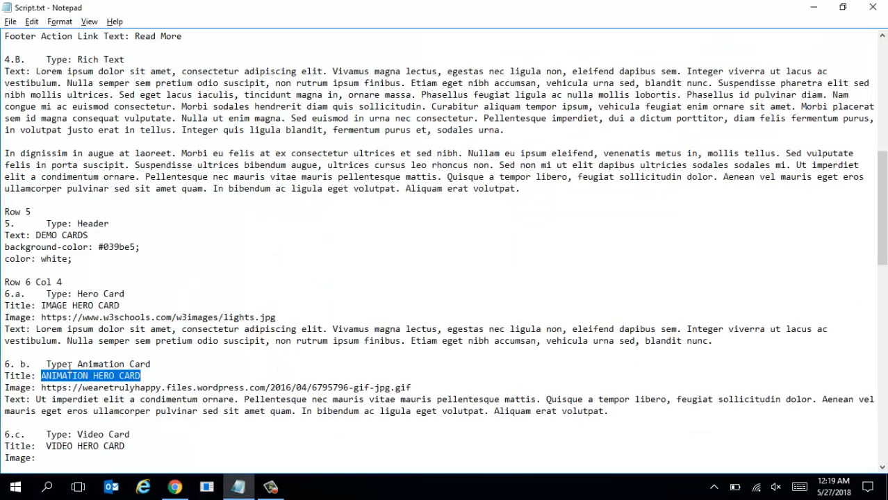
pyautogui.moveTo(37, 399); pyautogui.dragTo(615, 410)
pyautogui.hotkey('ctrl', 'c')
pyautogui.hotkey('alt', 'Tab')
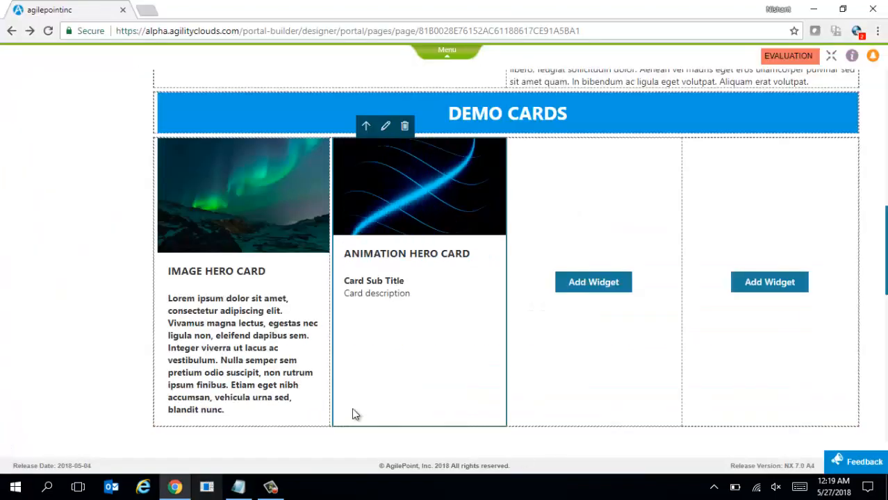
pyautogui.moveTo(344, 283); pyautogui.dragTo(416, 298)
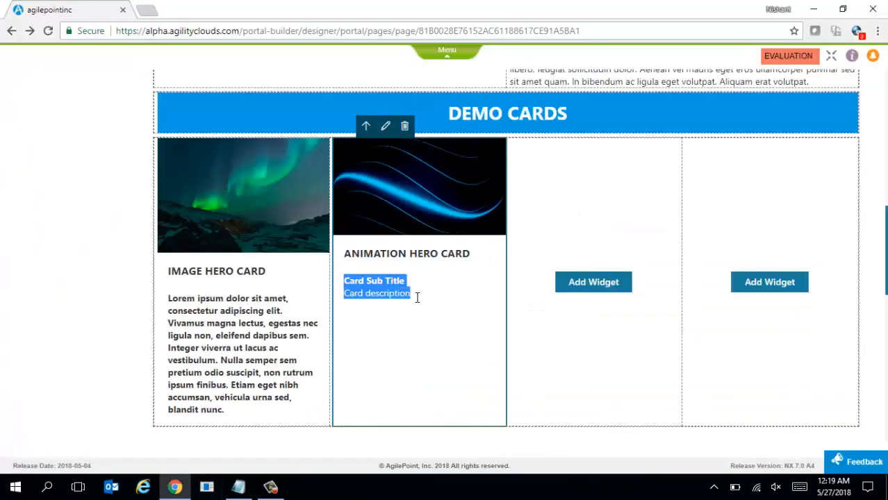
pyautogui.hotkey('ctrl', 'v')
pyautogui.hotkey('alt', 'Tab')
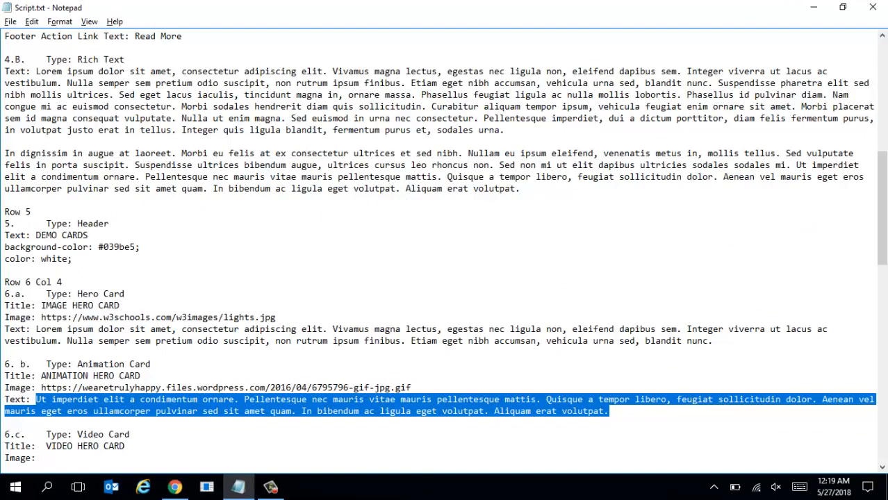
pyautogui.scroll(-6, 354, 236)
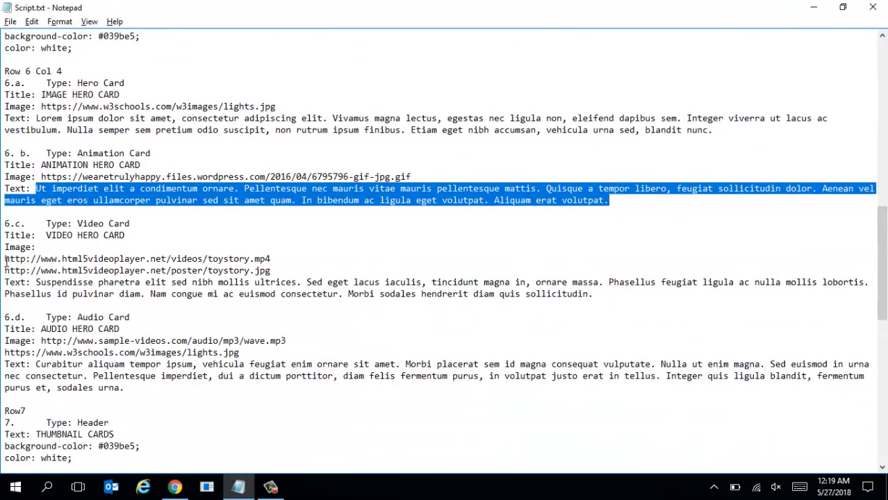
pyautogui.moveTo(5, 259); pyautogui.dragTo(281, 257)
pyautogui.hotkey('alt', 'Tab')
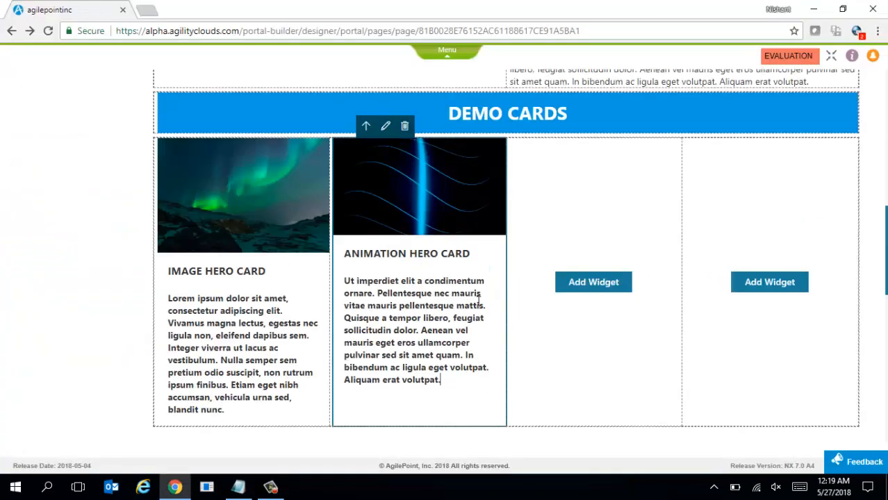
pyautogui.click(583, 290)
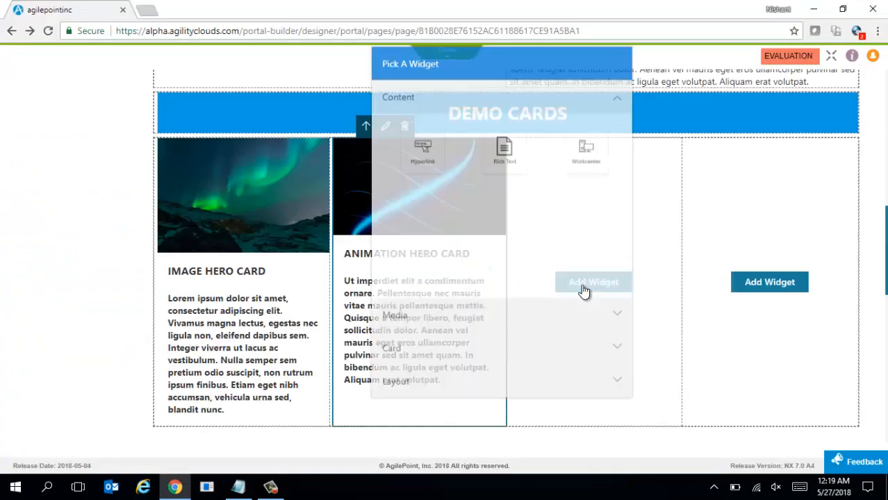
pyautogui.click(439, 351)
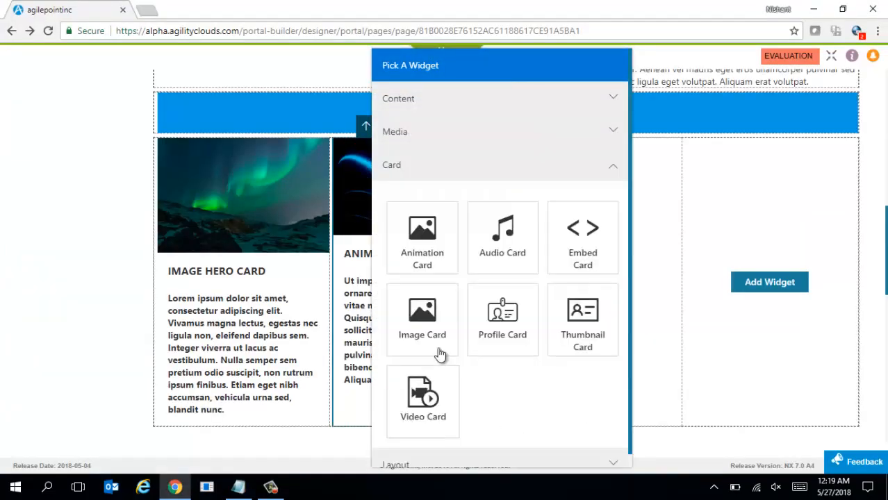
pyautogui.click(433, 412)
pyautogui.click(849, 171)
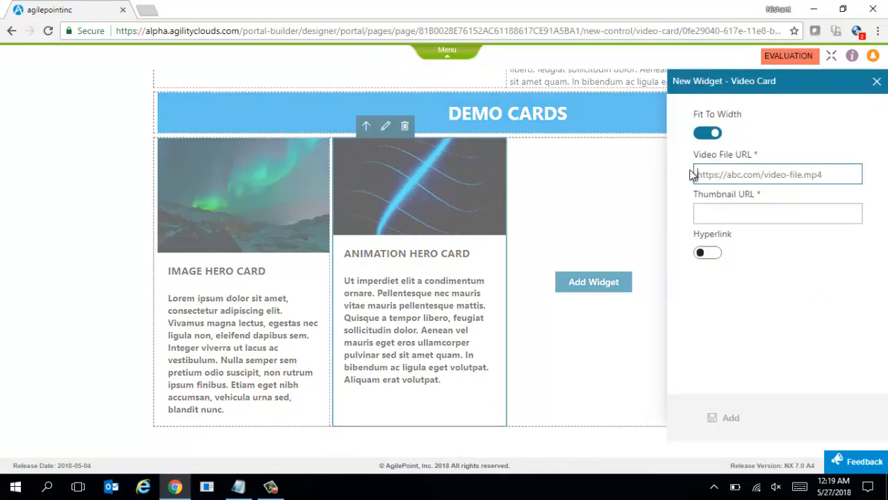
pyautogui.hotkey('ctrl', 'v')
pyautogui.click(750, 216)
pyautogui.hotkey('alt', 'Tab')
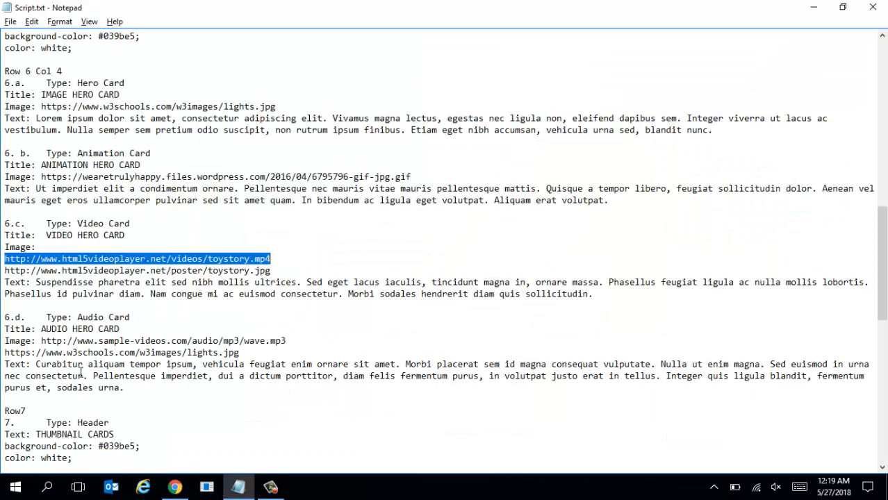
pyautogui.moveTo(5, 353); pyautogui.dragTo(191, 353)
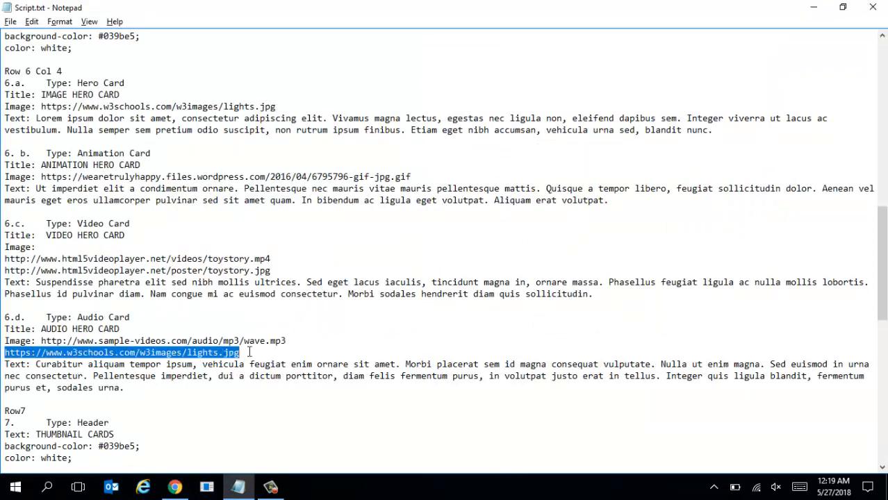
pyautogui.hotkey('alt', 'Tab')
pyautogui.hotkey('ctrl', 'v')
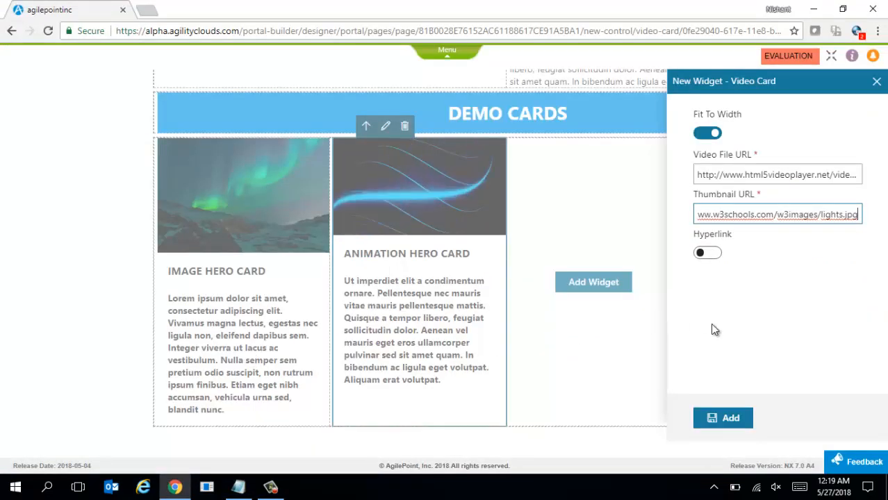
pyautogui.click(716, 419)
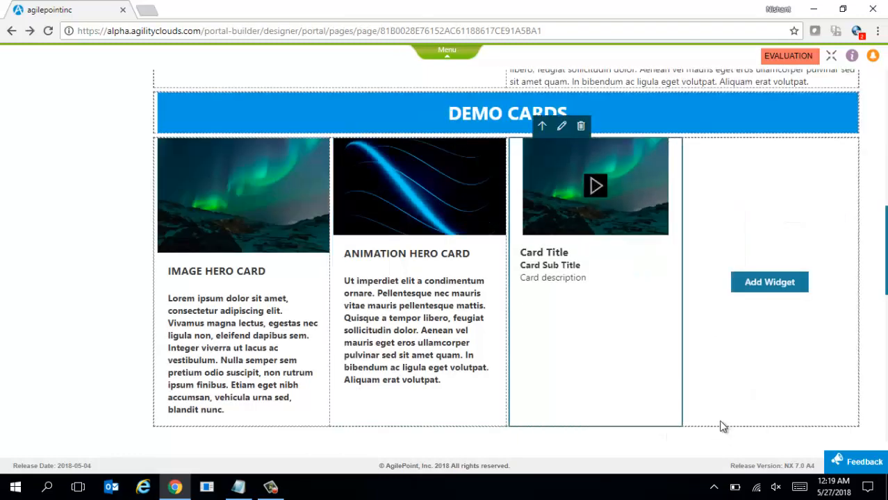
pyautogui.hotkey('alt', 'Tab')
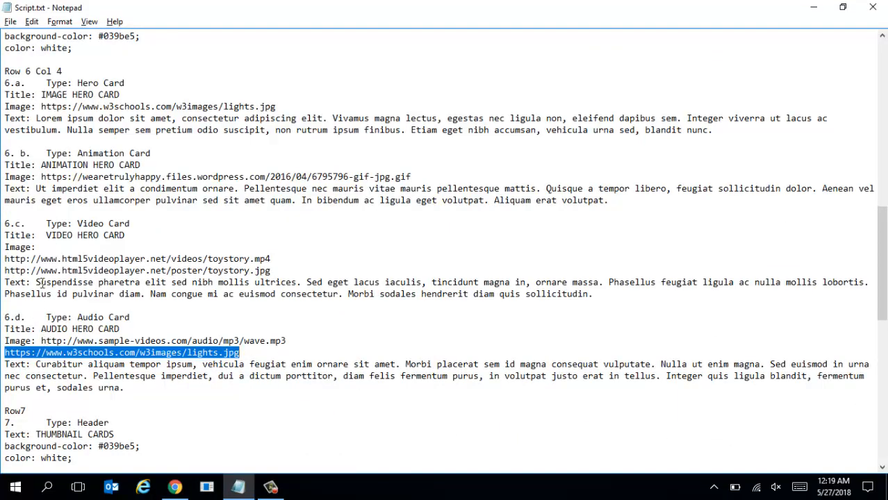
pyautogui.moveTo(4, 261); pyautogui.dragTo(250, 254)
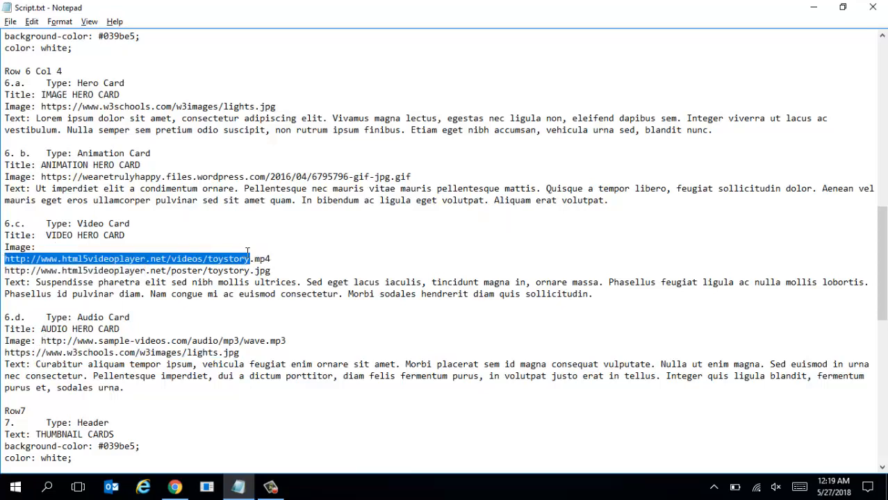
pyautogui.click(40, 270)
pyautogui.moveTo(5, 259); pyautogui.dragTo(228, 257)
pyautogui.hotkey('alt', 'Tab')
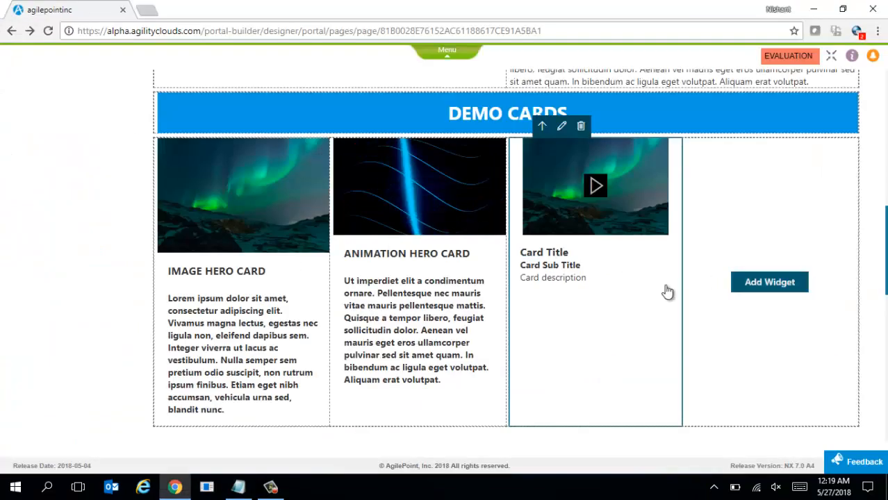
pyautogui.click(561, 128)
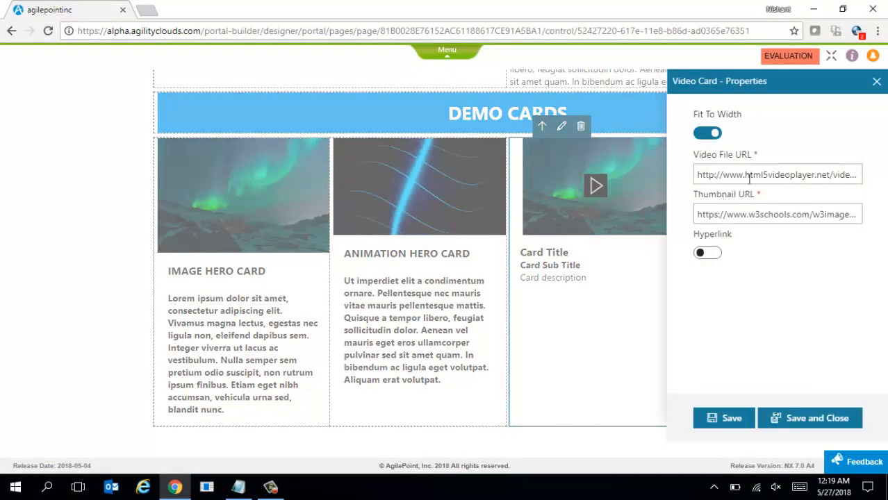
pyautogui.tripleClick(707, 175)
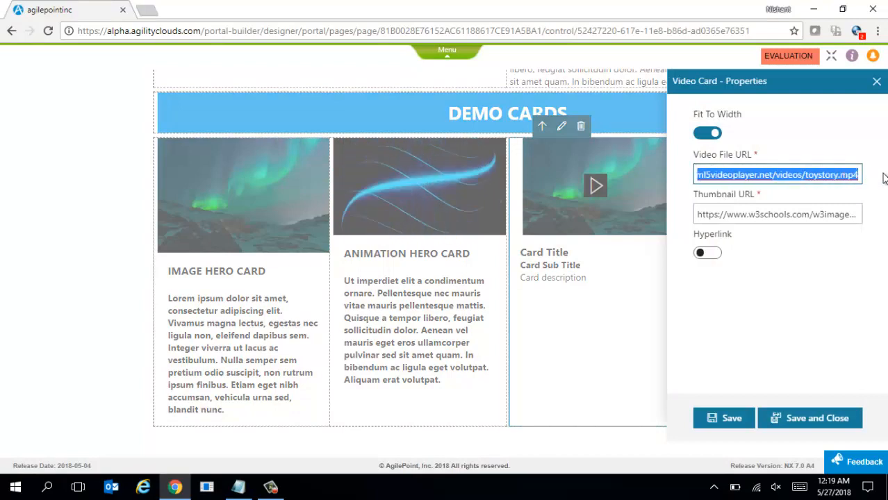
pyautogui.press('BackSpace')
pyautogui.hotkey('ctrl', 'v')
pyautogui.hotkey('alt', 'Tab')
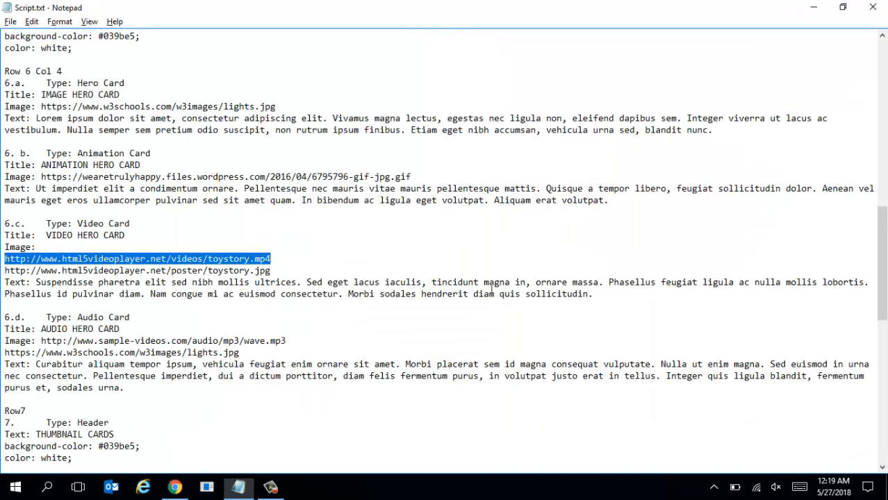
pyautogui.moveTo(6, 273); pyautogui.dragTo(275, 271)
pyautogui.hotkey('ctrl', 'c')
pyautogui.hotkey('alt', 'Tab')
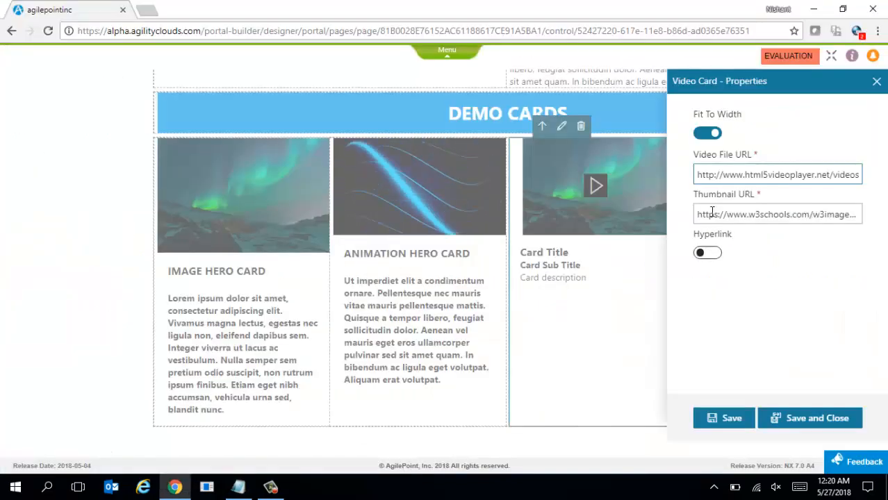
pyautogui.moveTo(730, 214); pyautogui.dragTo(868, 217)
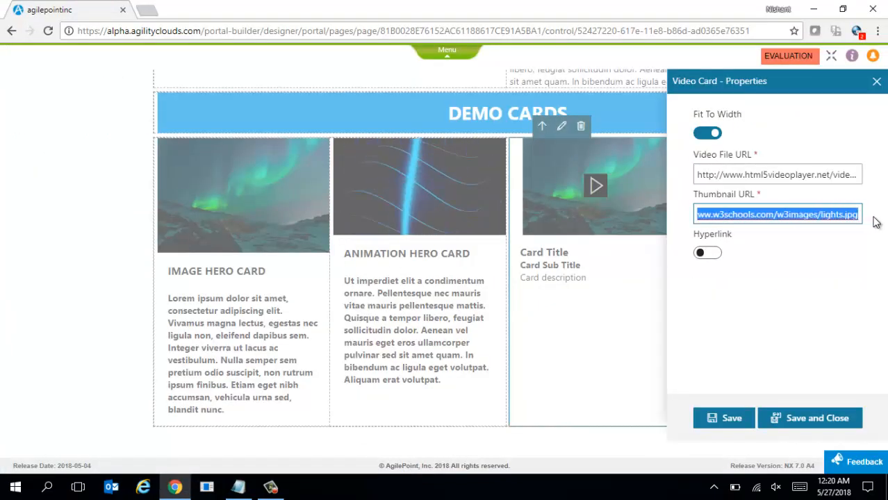
pyautogui.hotkey('ctrl', 'v')
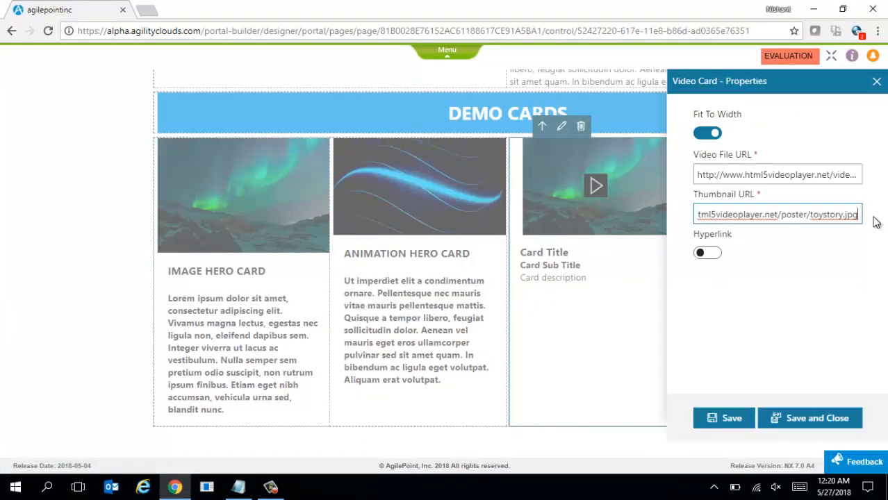
pyautogui.click(733, 420)
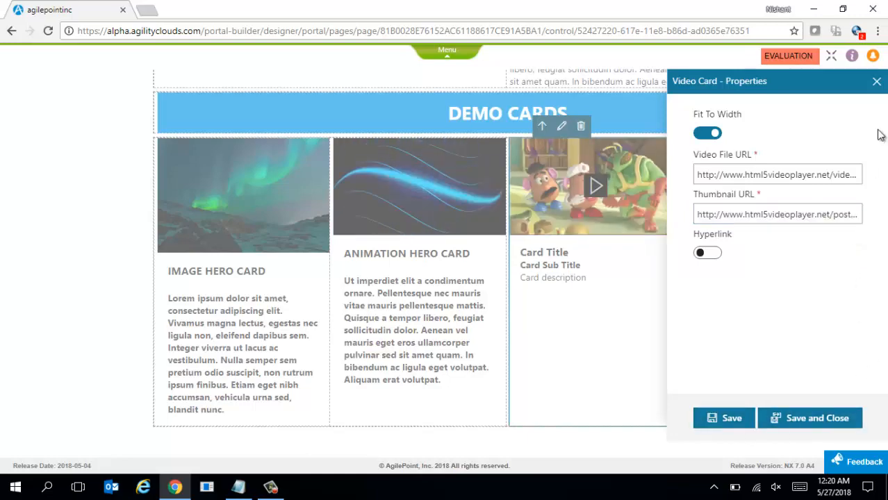
pyautogui.click(876, 84)
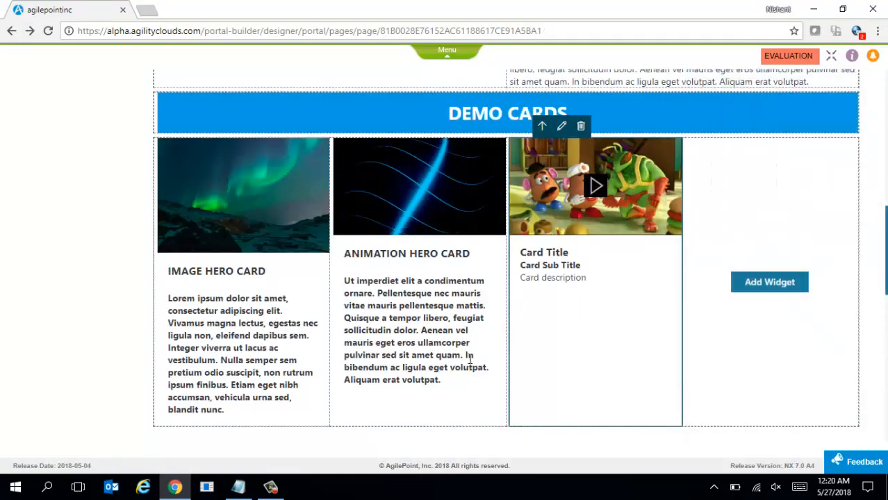
# Step: Replace the video card's title placeholder with "VIDEO HERO CARD" from section 6.c of Script.txt, with a blank line under it
pyautogui.hotkey('alt', 'Tab')
pyautogui.moveTo(46, 236); pyautogui.dragTo(121, 239)
pyautogui.hotkey('ctrl', 'c')
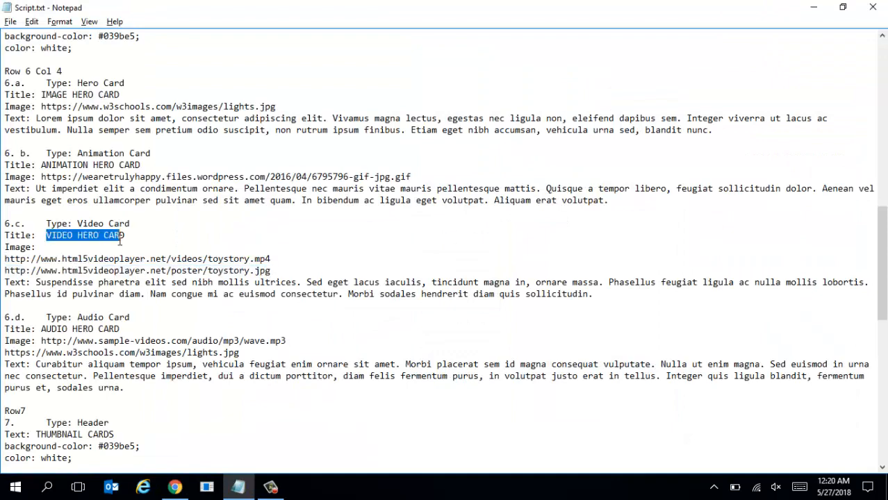
pyautogui.hotkey('alt', 'Tab')
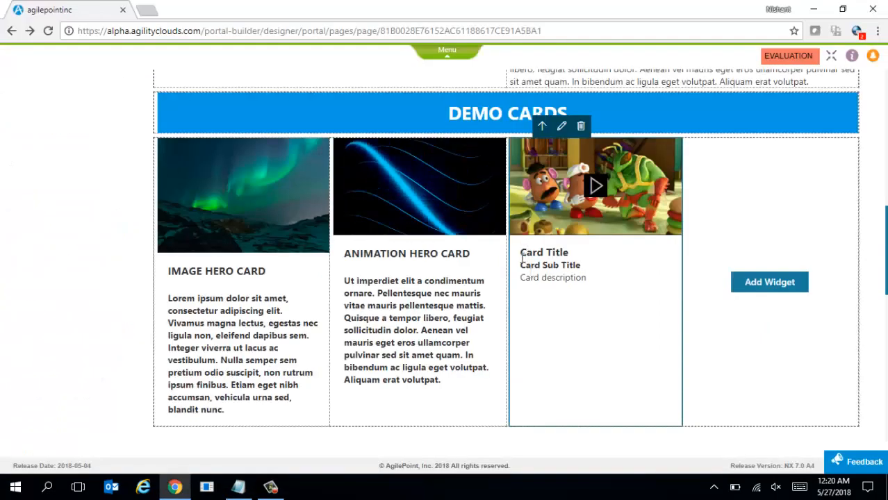
pyautogui.moveTo(520, 253); pyautogui.dragTo(570, 252)
pyautogui.hotkey('ctrl', 'v')
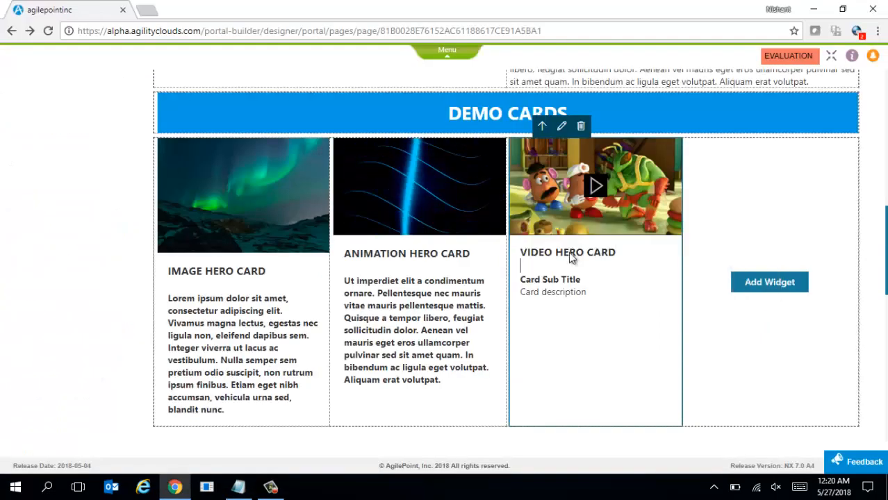
# Step: Replace the video card's subtitle and description with the 6.c "Suspendisse pharetra elit" text from Script.txt
pyautogui.hotkey('alt', 'Tab')
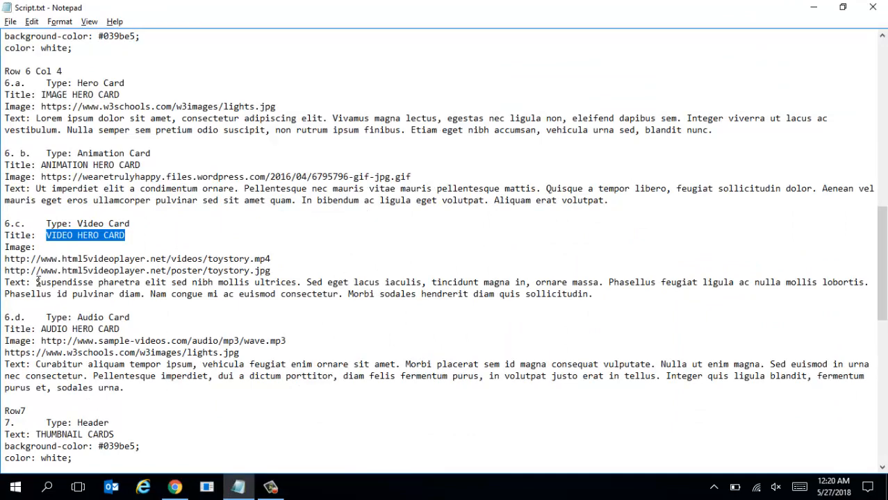
pyautogui.moveTo(36, 282); pyautogui.dragTo(576, 294)
pyautogui.hotkey('ctrl', 'c')
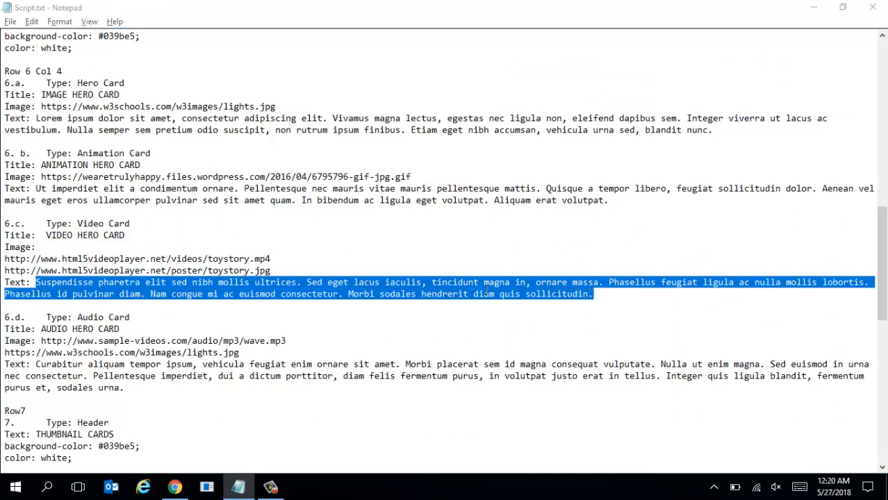
pyautogui.hotkey('alt', 'Tab')
pyautogui.moveTo(521, 278); pyautogui.dragTo(588, 296)
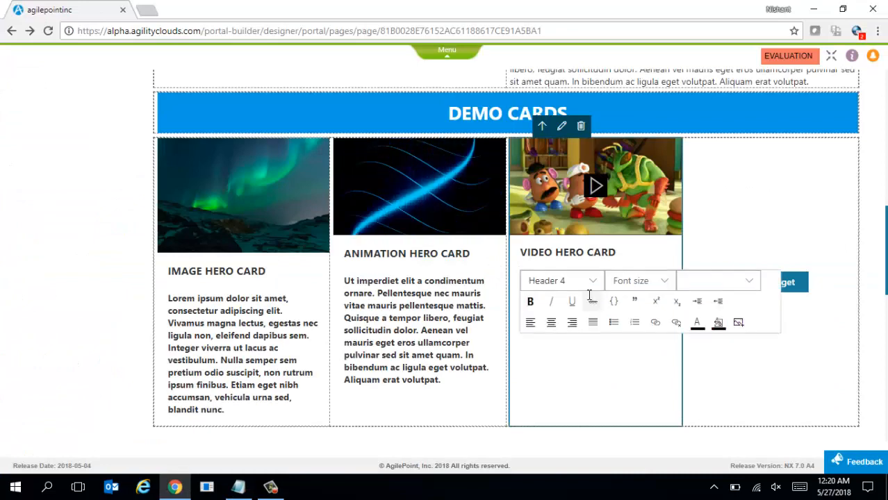
pyautogui.hotkey('ctrl', 'v')
pyautogui.hotkey('alt', 'Tab')
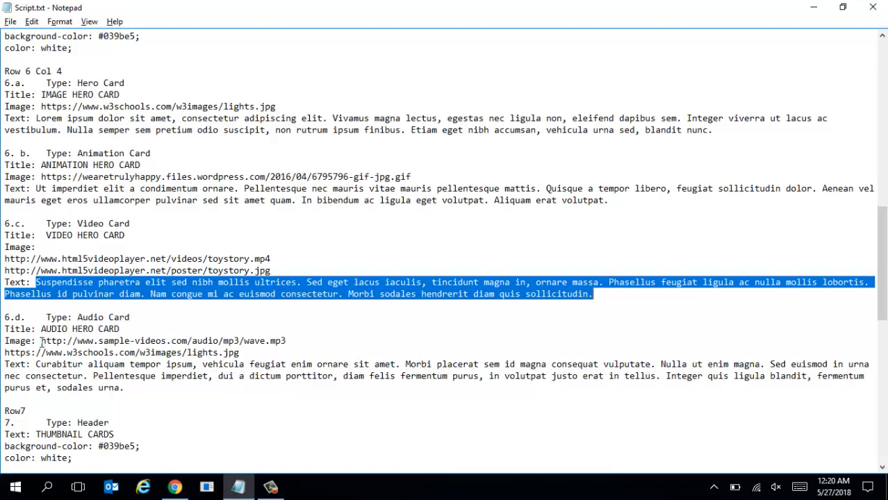
pyautogui.moveTo(40, 341); pyautogui.dragTo(293, 342)
pyautogui.hotkey('ctrl', 'c')
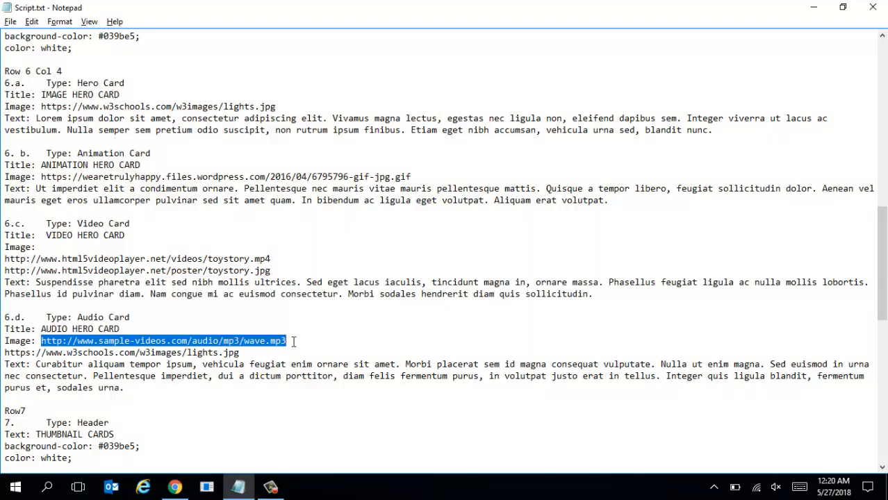
pyautogui.hotkey('alt', 'Tab')
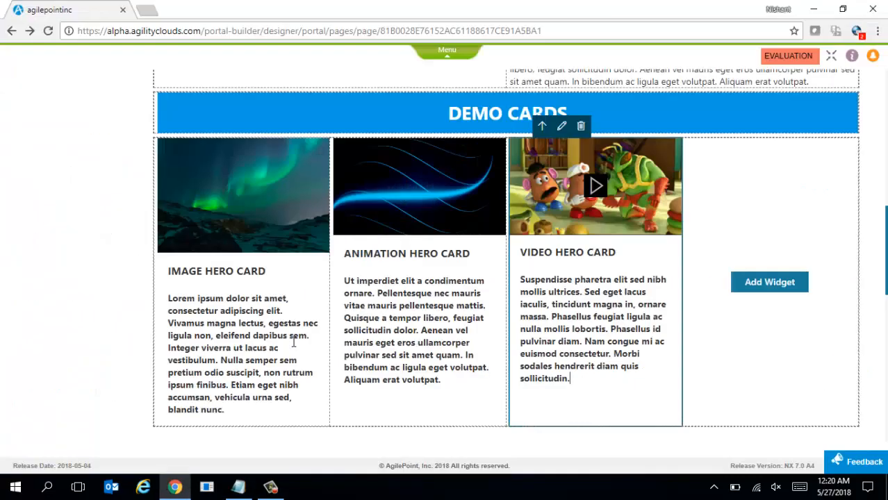
pyautogui.click(777, 284)
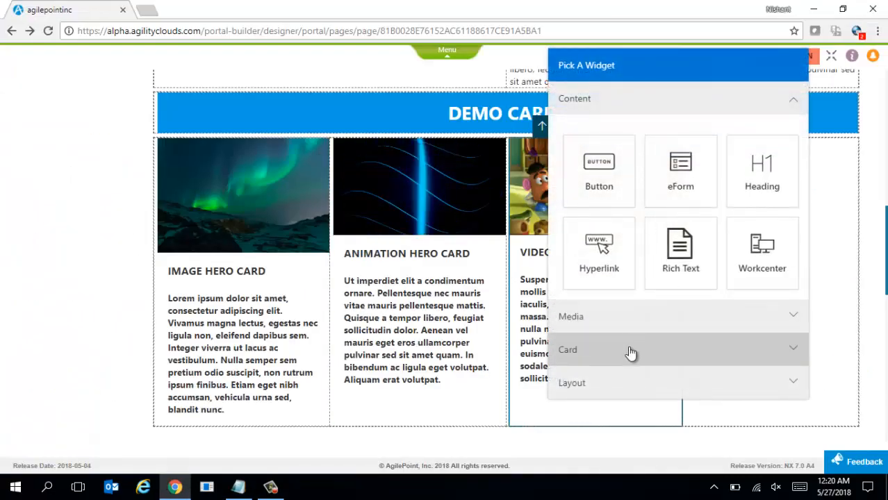
pyautogui.click(630, 353)
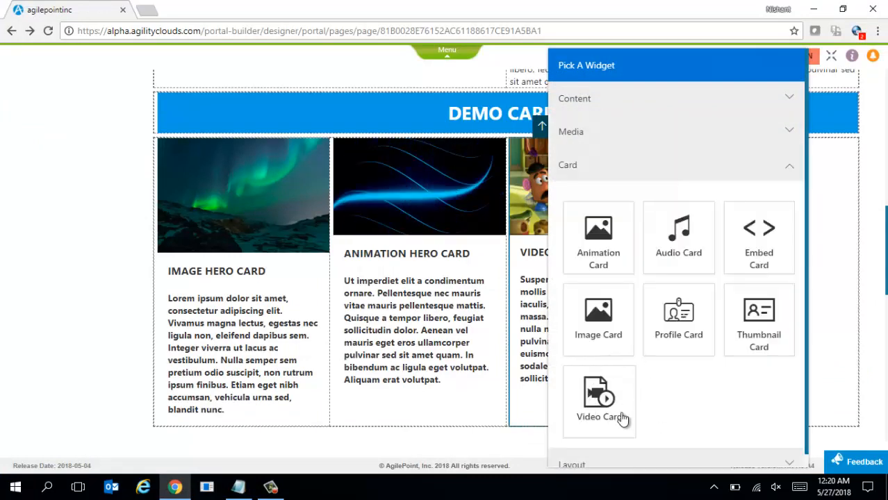
pyautogui.click(675, 247)
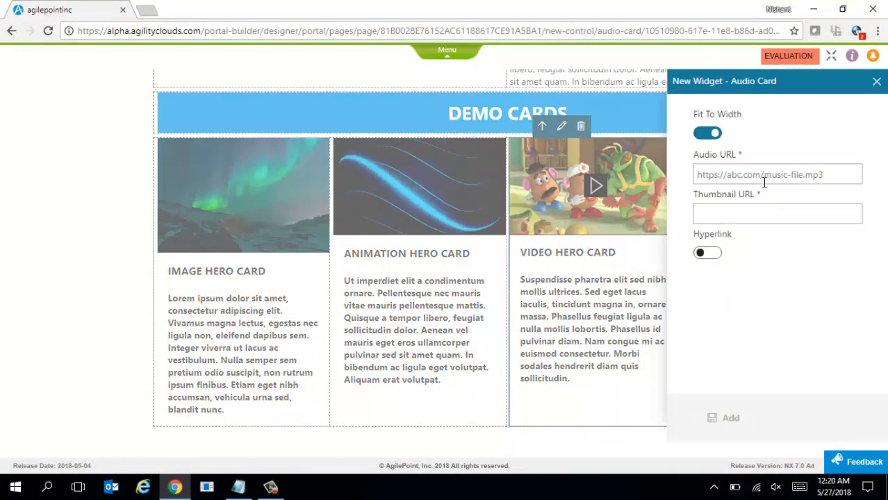
pyautogui.click(791, 178)
pyautogui.hotkey('ctrl', 'v')
pyautogui.click(810, 212)
pyautogui.hotkey('alt', 'Tab')
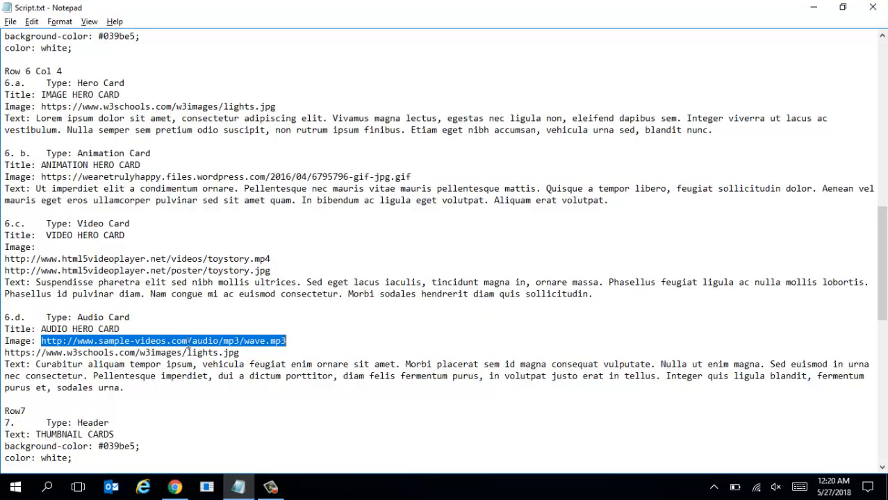
pyautogui.moveTo(5, 353); pyautogui.dragTo(221, 352)
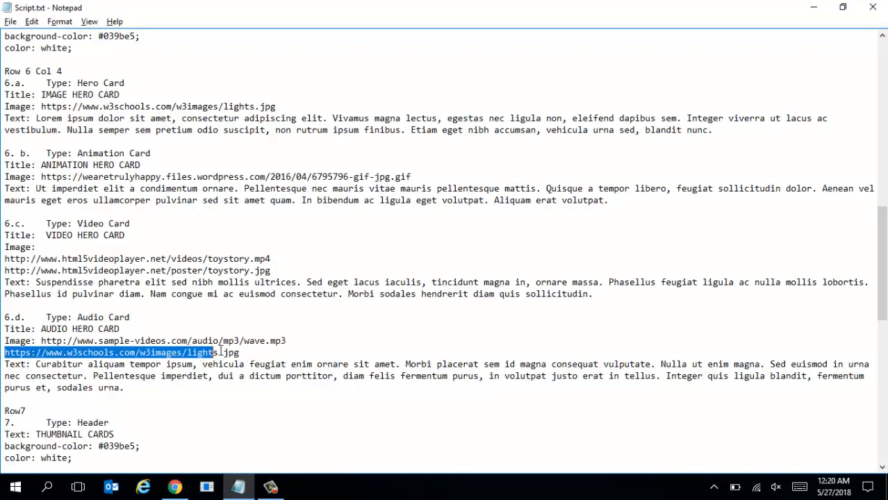
pyautogui.hotkey('ctrl', 'c')
pyautogui.hotkey('alt', 'Tab')
pyautogui.click(779, 218)
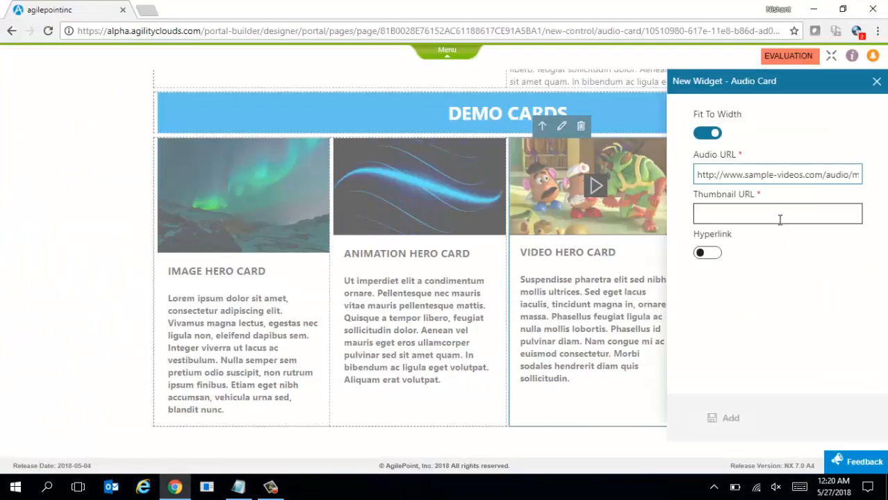
pyautogui.hotkey('ctrl', 'v')
pyautogui.click(739, 432)
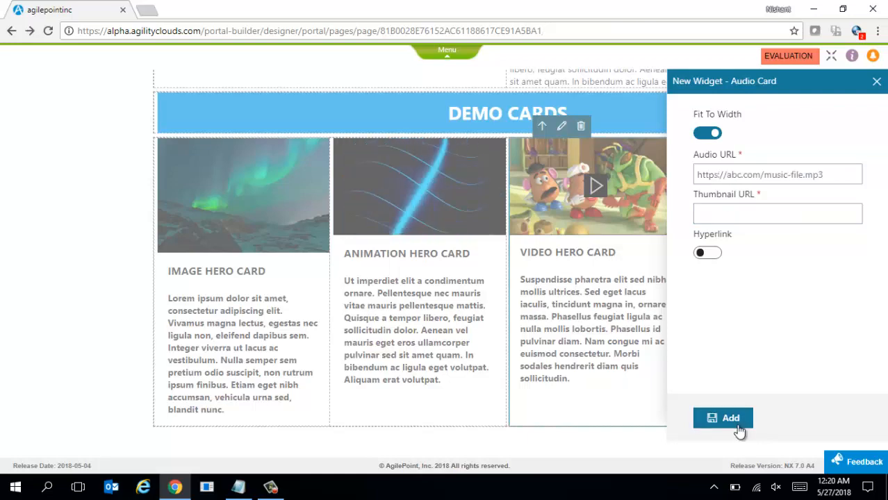
# Step: Copy the title "AUDIO HERO CARD" from section 6.d of Script.txt and return to the page builder
pyautogui.hotkey('alt', 'Tab')
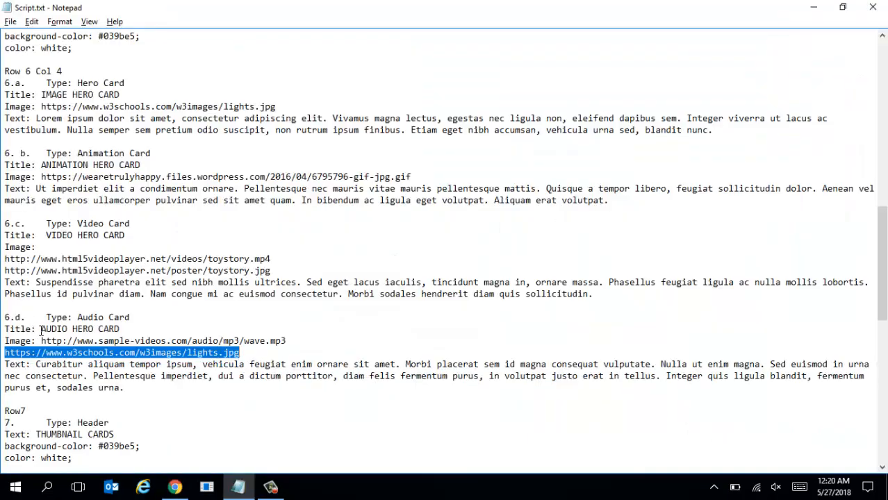
pyautogui.moveTo(41, 330); pyautogui.dragTo(105, 329)
pyautogui.hotkey('ctrl', 'c')
pyautogui.hotkey('alt', 'Tab')
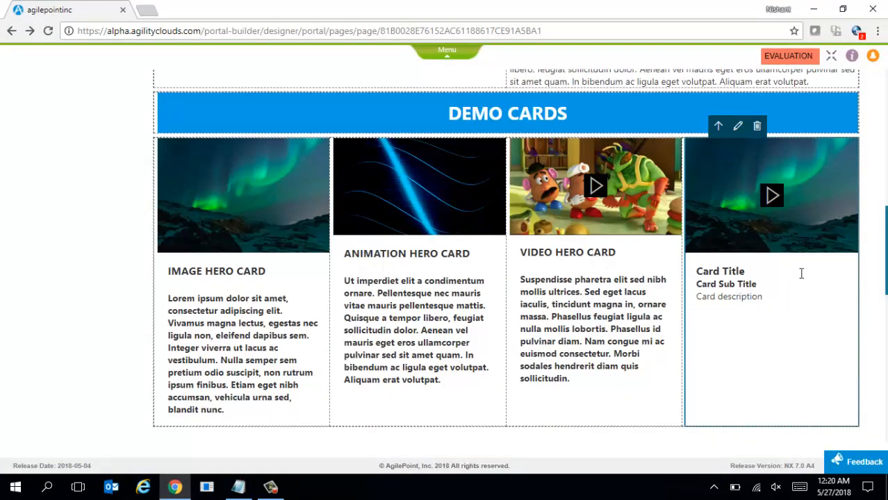
# Step: Title the audio card AUDIO HERO CARD and replace its subtitle and description with the 6.d "Curabitur aliquam…" text from Script.txt in Notepad
pyautogui.moveTo(697, 272); pyautogui.dragTo(738, 271)
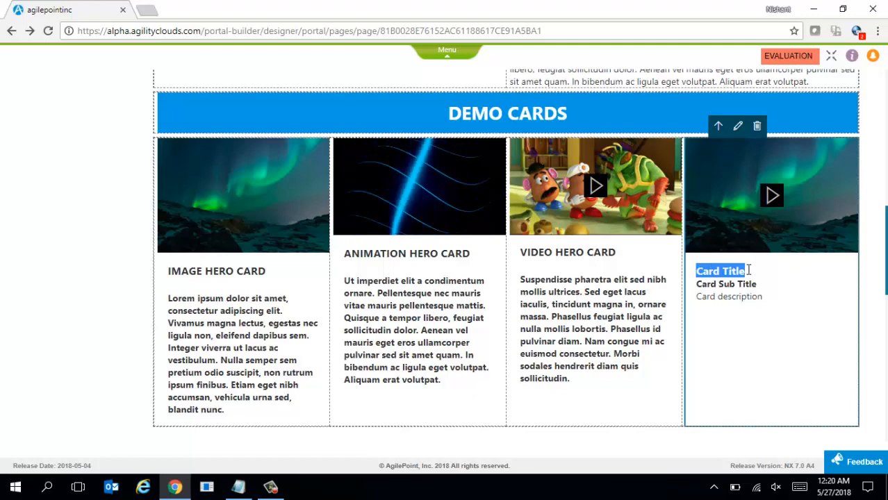
pyautogui.hotkey('ctrl', 'v')
pyautogui.hotkey('alt', 'Tab')
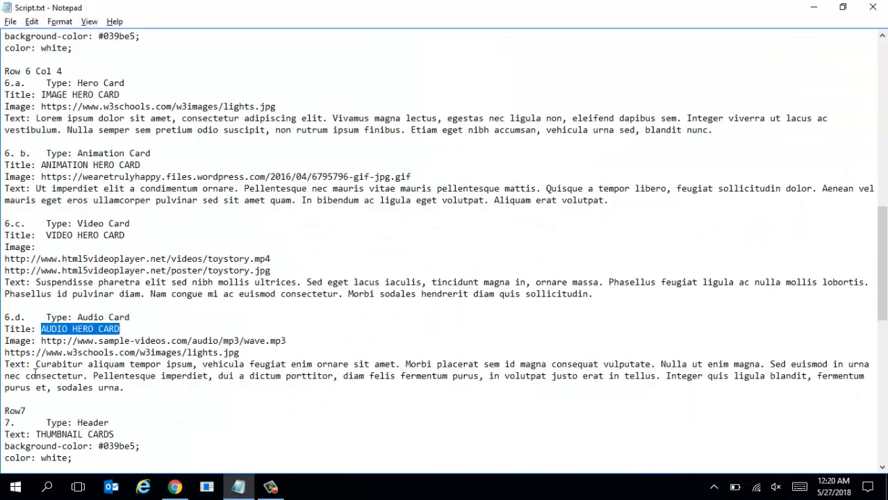
pyautogui.moveTo(36, 364); pyautogui.dragTo(122, 388)
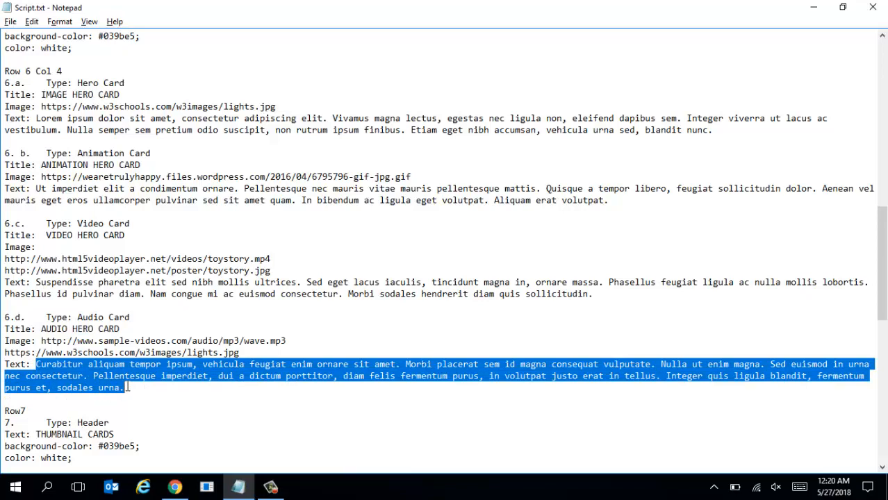
pyautogui.hotkey('alt', 'Tab')
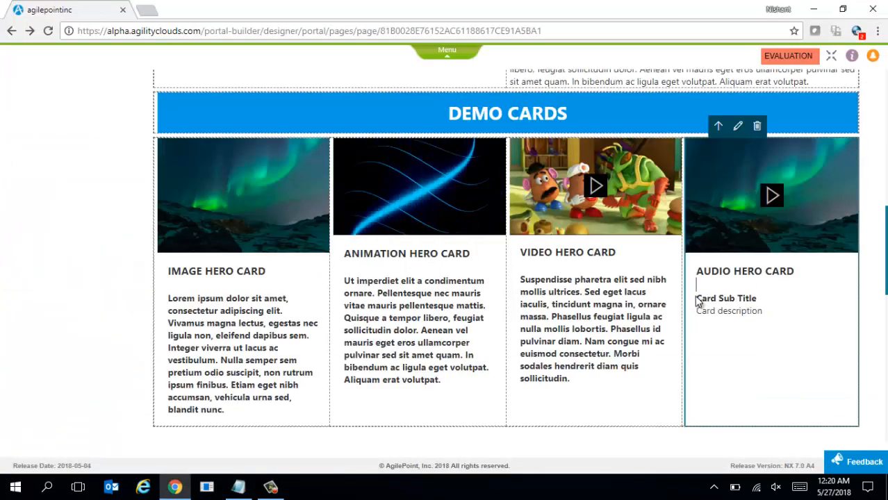
pyautogui.moveTo(697, 298); pyautogui.dragTo(762, 311)
pyautogui.hotkey('ctrl', 'v')
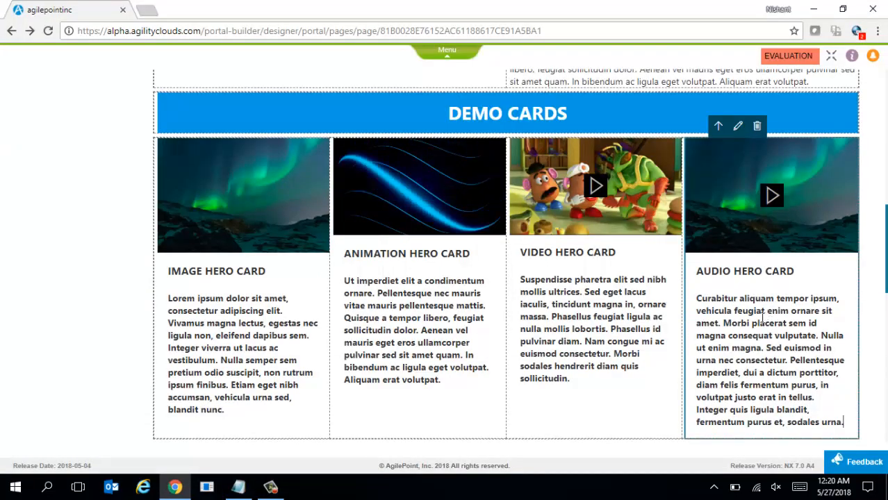
# Step: Copy the row 7 header's background colour code 039be5 from Script.txt in Notepad and return to the page designer in Chrome
pyautogui.scroll(-1, 879, 247)
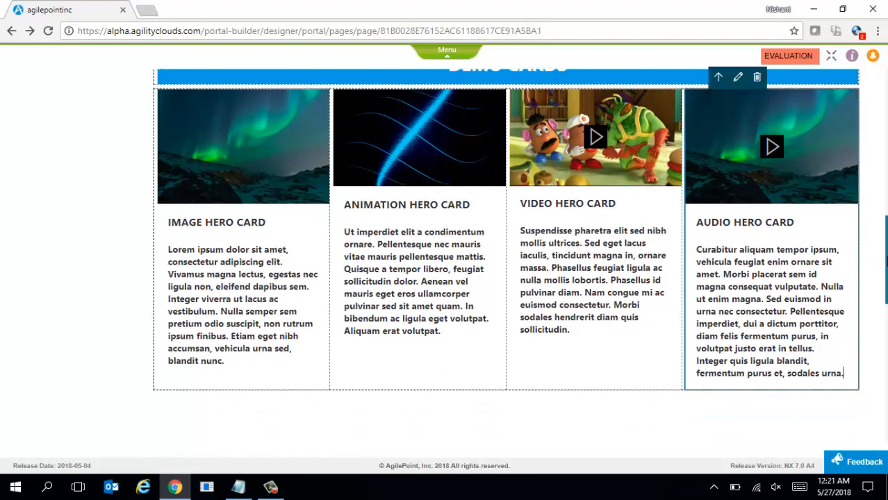
pyautogui.hotkey('alt', 'Tab')
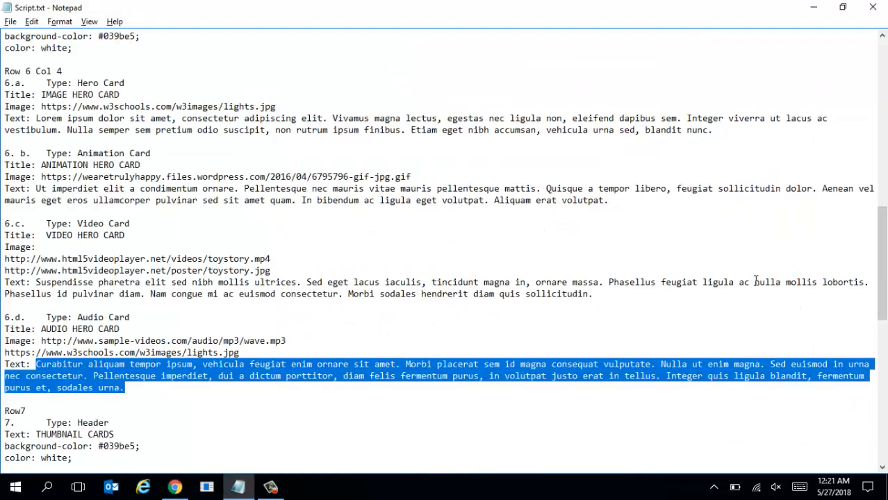
pyautogui.moveTo(882, 265); pyautogui.dragTo(884, 305)
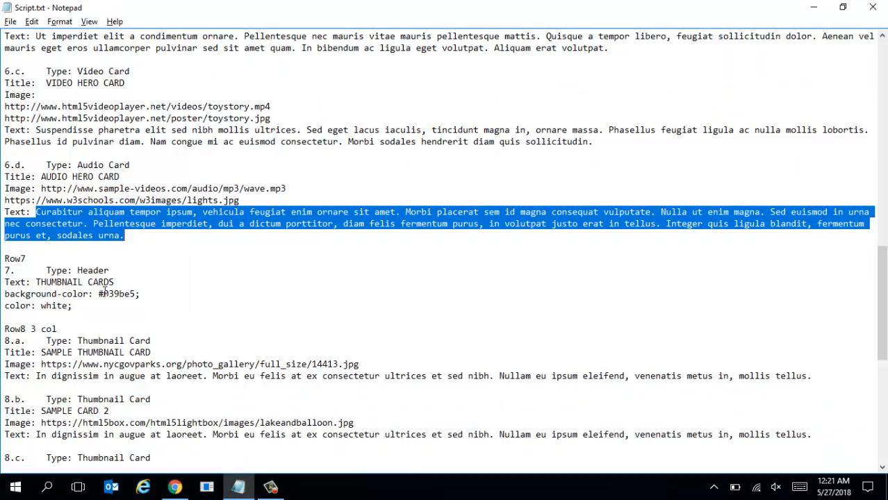
pyautogui.moveTo(103, 294); pyautogui.dragTo(131, 295)
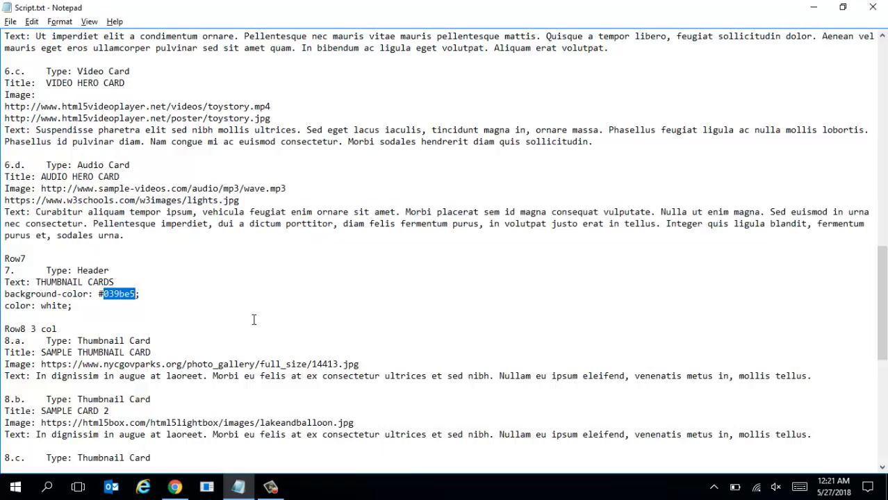
pyautogui.hotkey('alt', 'Tab')
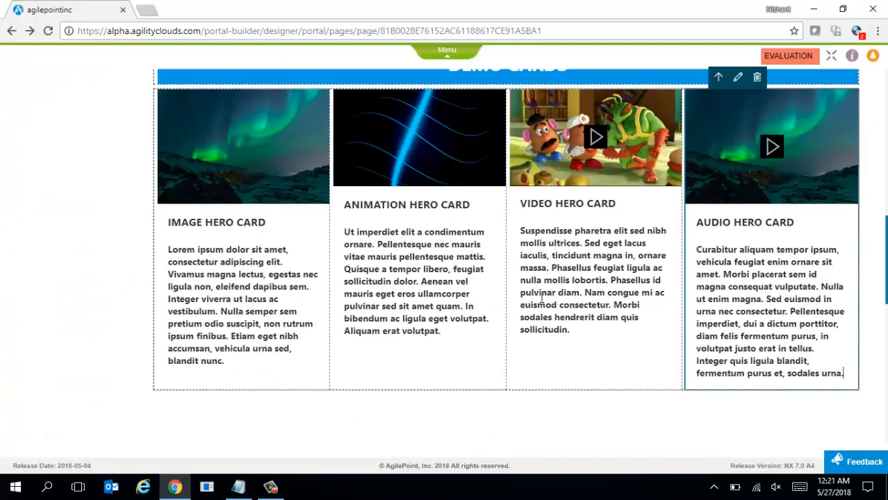
# Step: Add a row below the hero cards and insert a Heading widget with background colour #039be5
pyautogui.click(152, 393)
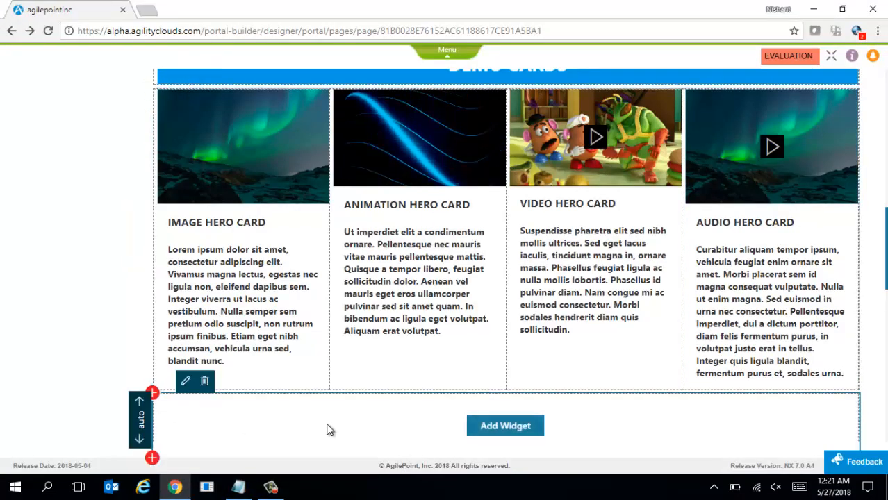
pyautogui.click(511, 426)
pyautogui.click(486, 233)
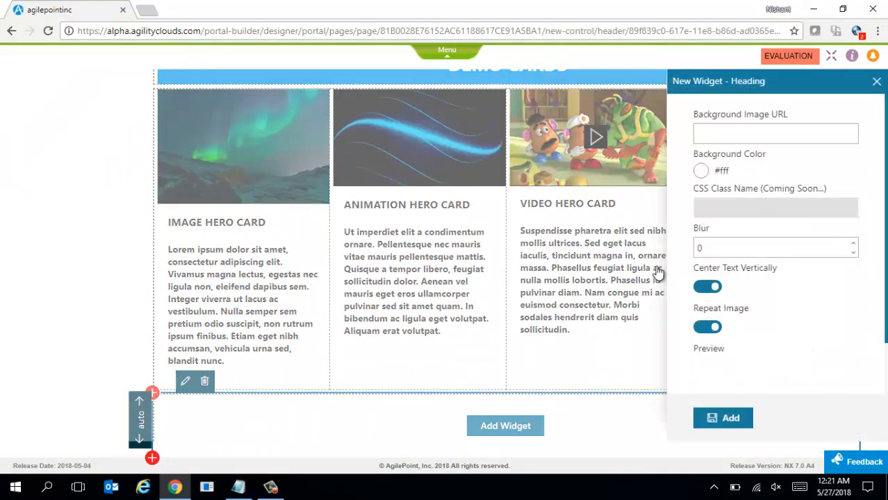
pyautogui.click(700, 170)
pyautogui.moveTo(713, 406); pyautogui.dragTo(654, 412)
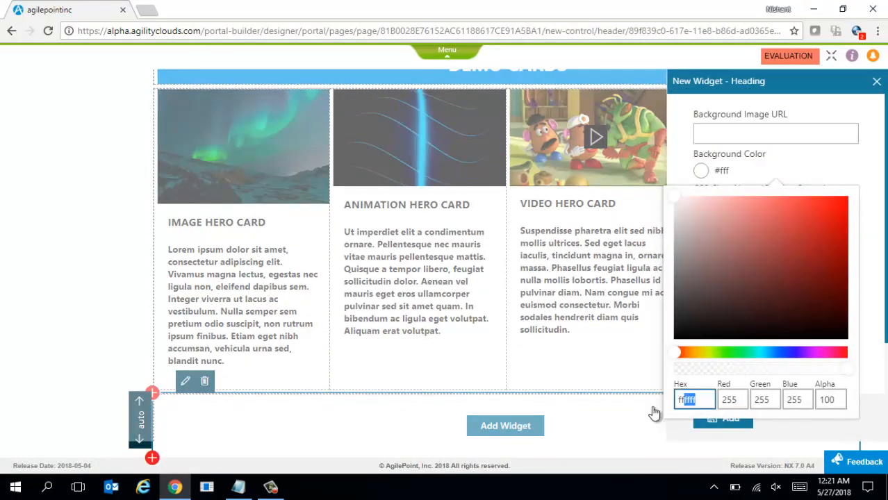
pyautogui.hotkey('ctrl', 'v')
pyautogui.click(866, 379)
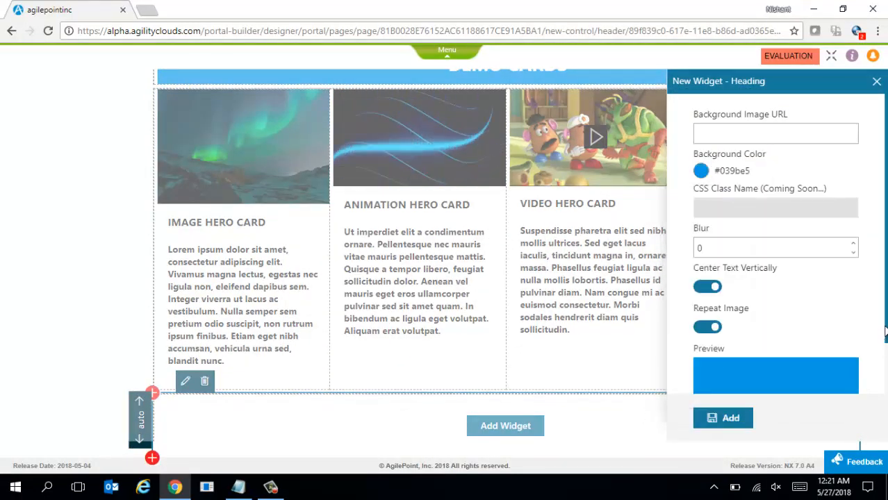
pyautogui.click(728, 419)
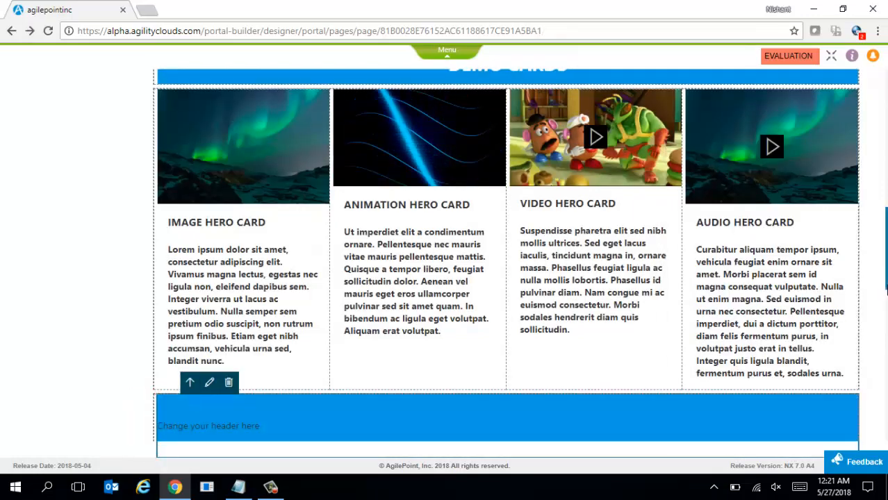
# Step: Replace the new heading's placeholder text with THUMBNAIL CARDS, copied from the row 7 entry of Script.txt in Notepad
pyautogui.moveTo(885, 267); pyautogui.dragTo(886, 283)
pyautogui.click(238, 487)
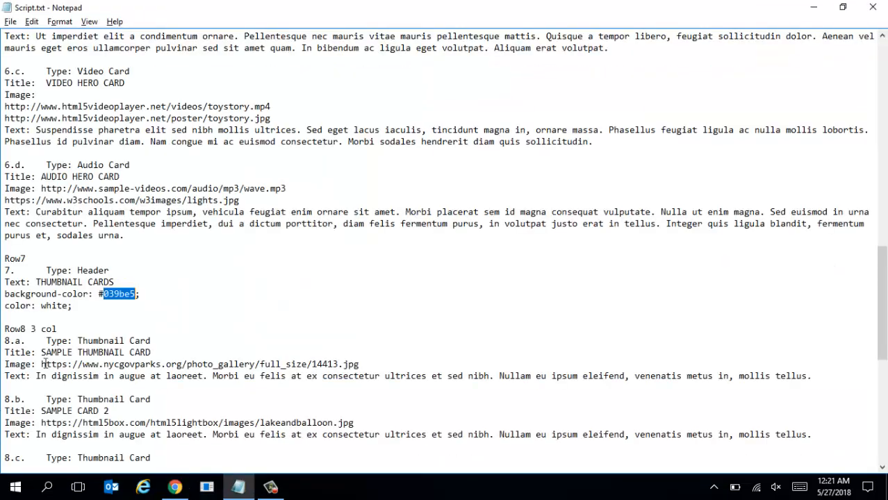
pyautogui.moveTo(36, 284); pyautogui.dragTo(102, 276)
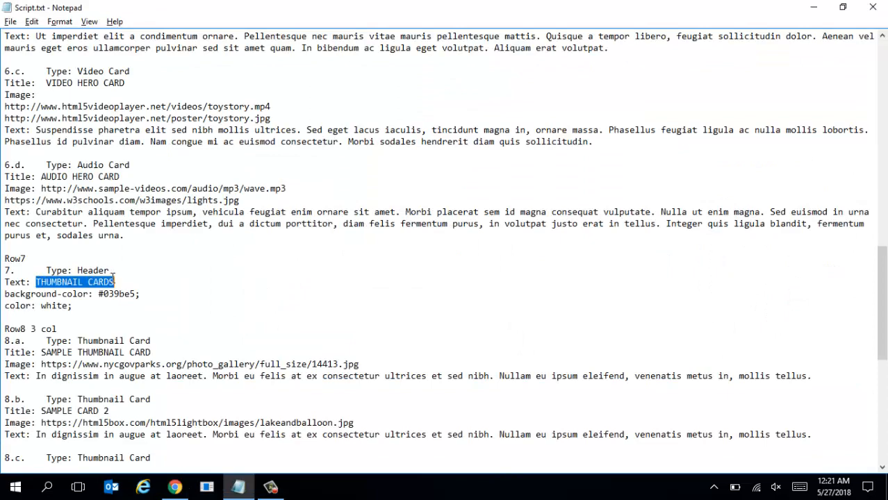
pyautogui.hotkey('alt', 'Tab')
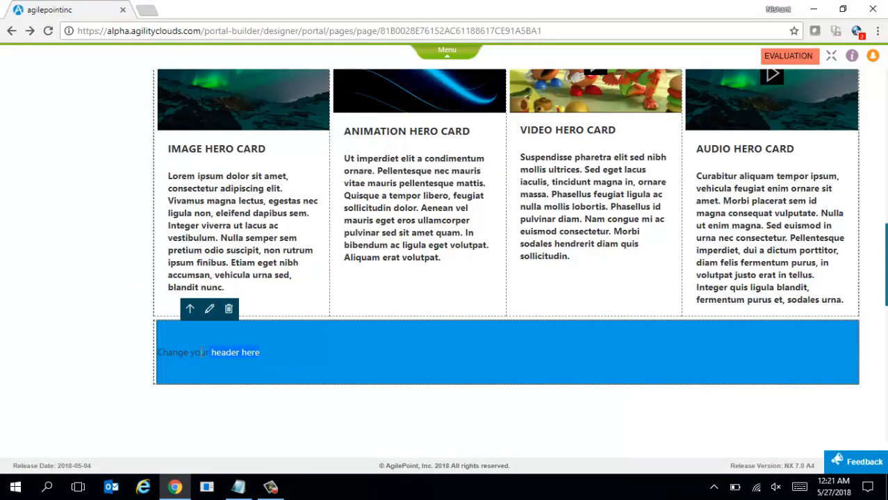
pyautogui.hotkey('ctrl', 'v')
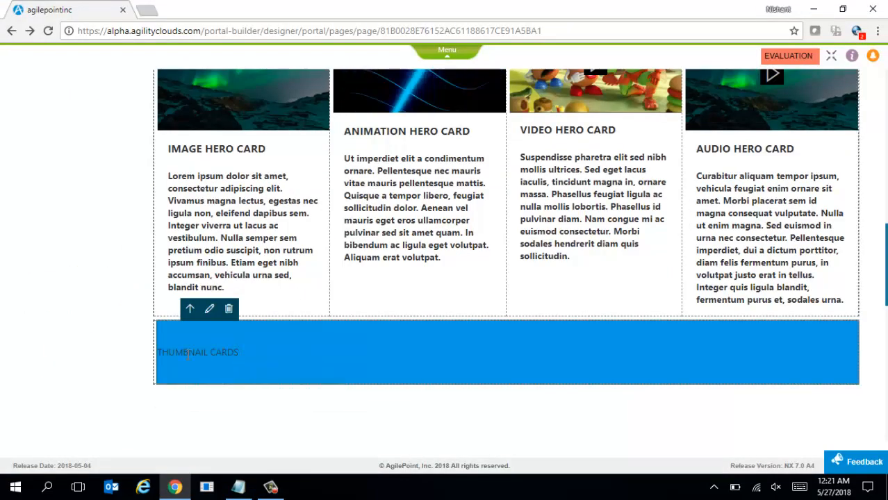
# Step: Center the THUMBNAIL CARDS heading, colour its text white (ffffff) and apply the Header 1 style
pyautogui.click(188, 337)
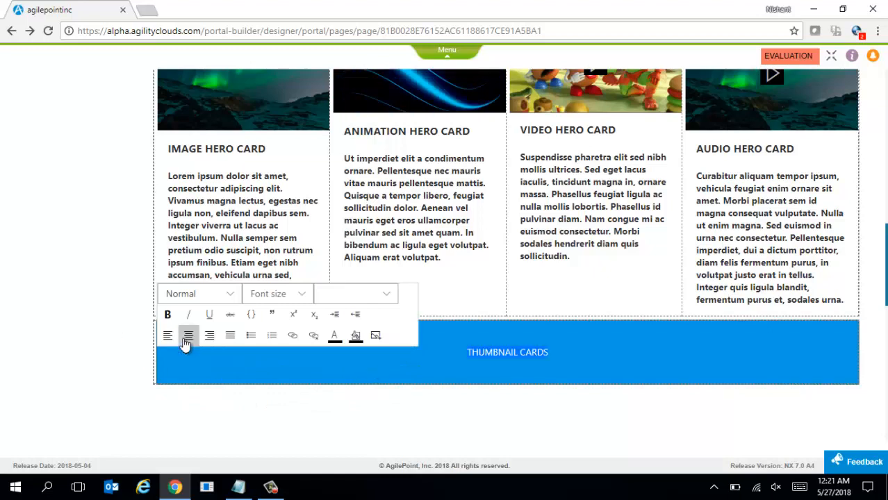
pyautogui.click(644, 337)
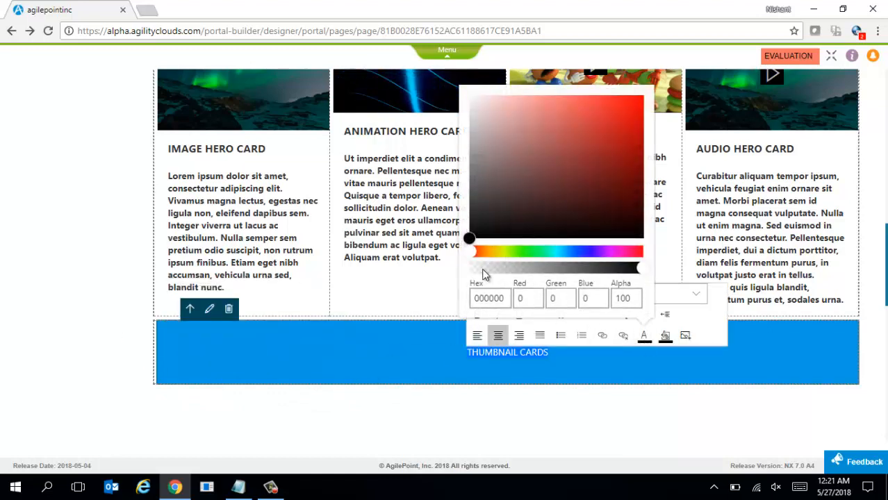
pyautogui.moveTo(468, 240); pyautogui.dragTo(467, 62)
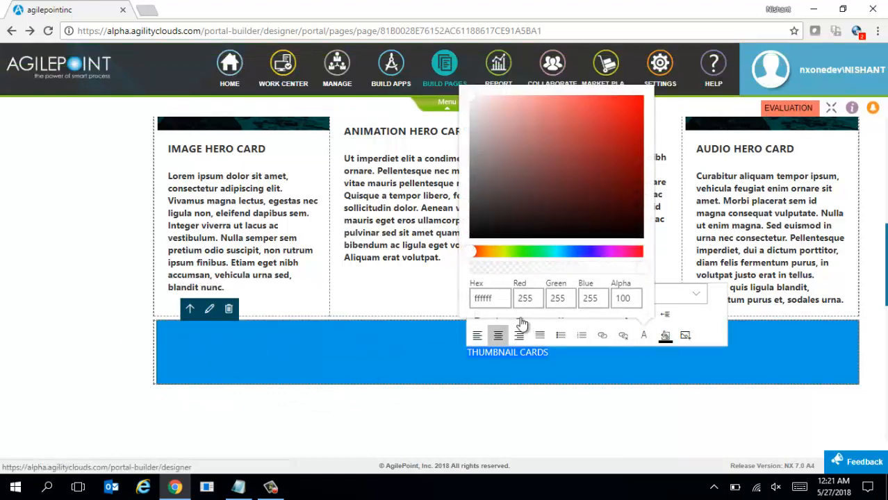
pyautogui.click(519, 302)
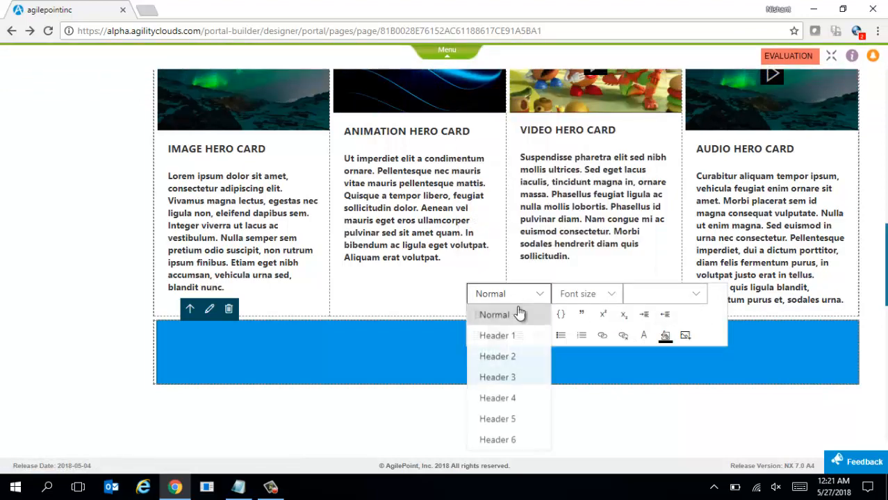
pyautogui.click(495, 334)
# Step: Copy the 8.a thumbnail image URL ending in 14413.jpg from Script.txt in Notepad and return to the page designer
pyautogui.hotkey('alt', 'Tab')
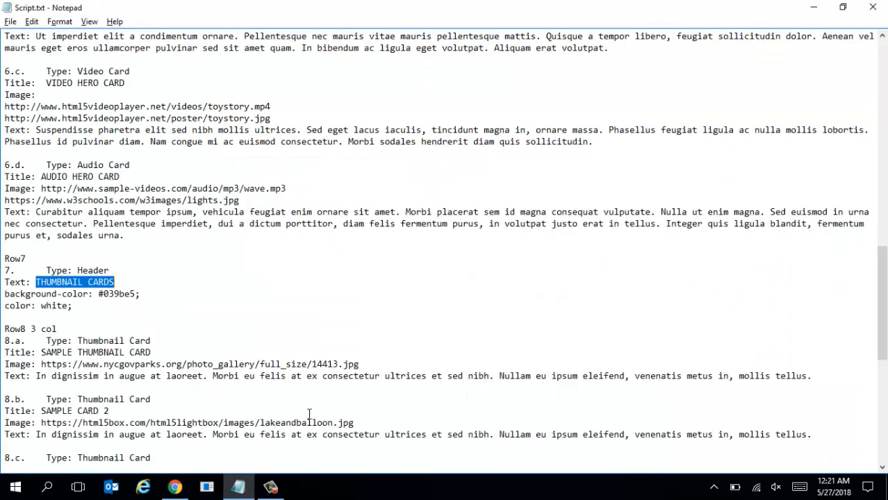
pyautogui.hotkey('alt', 'Tab')
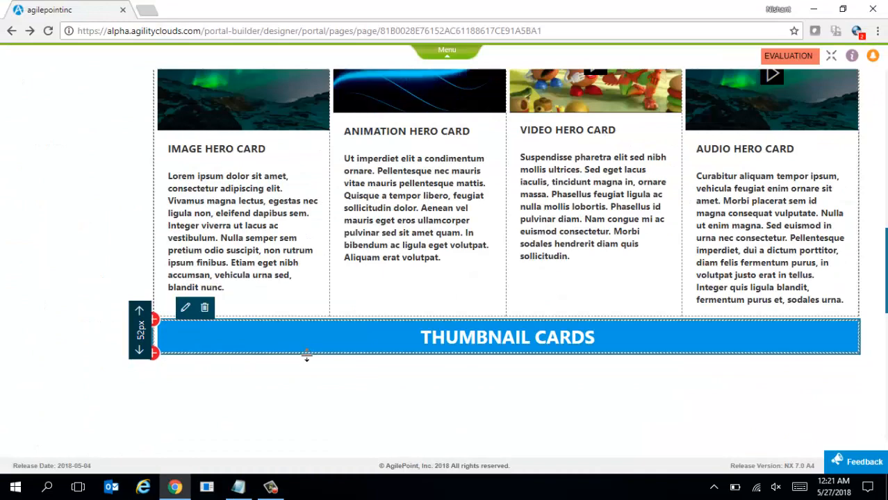
pyautogui.hotkey('alt', 'Tab')
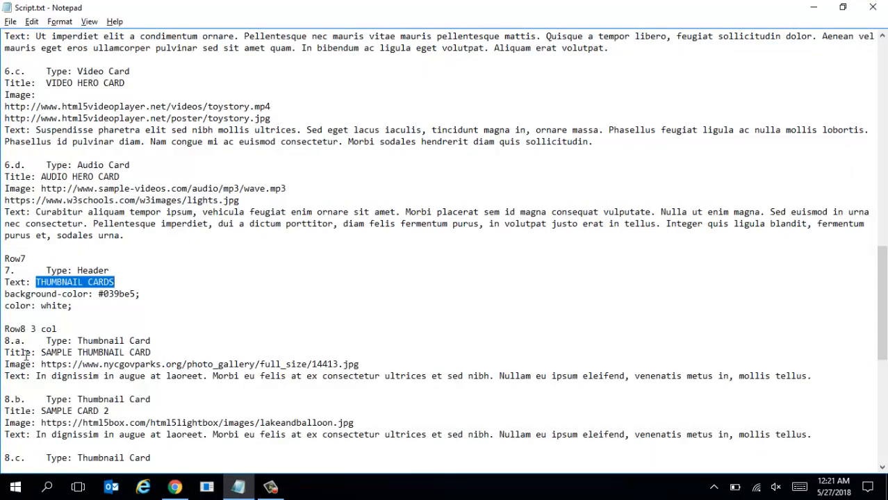
pyautogui.moveTo(41, 367); pyautogui.dragTo(352, 371)
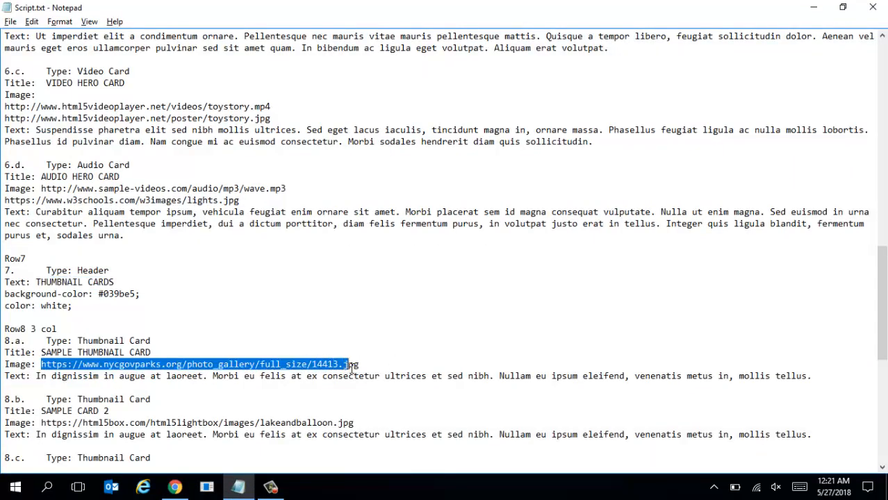
pyautogui.hotkey('alt', 'Tab')
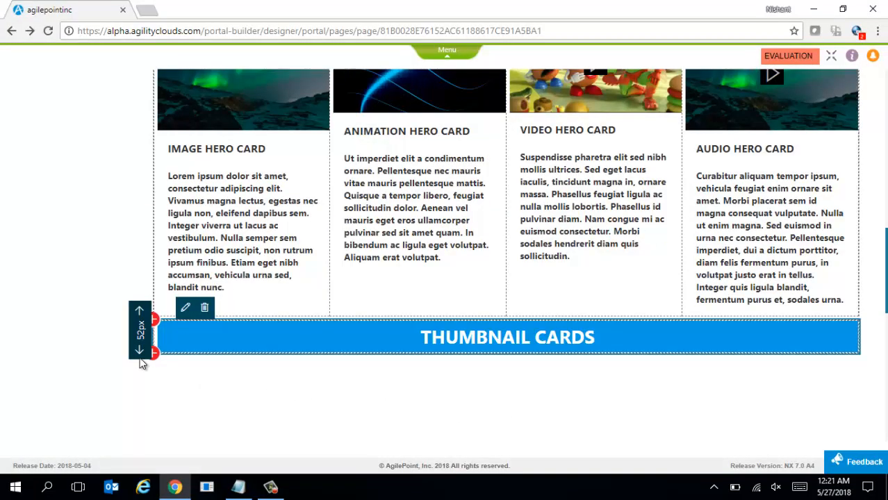
# Step: Add a row with three columns below the THUMBNAIL CARDS heading
pyautogui.click(153, 354)
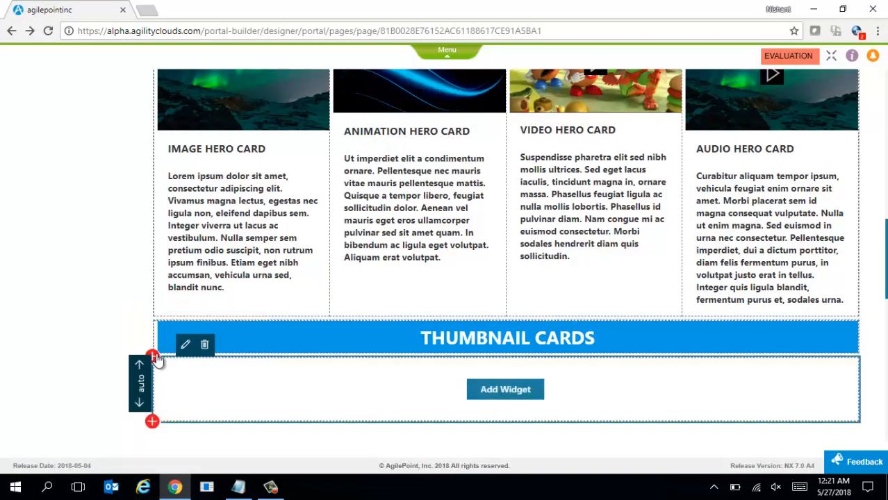
pyautogui.click(859, 389)
pyautogui.click(859, 389)
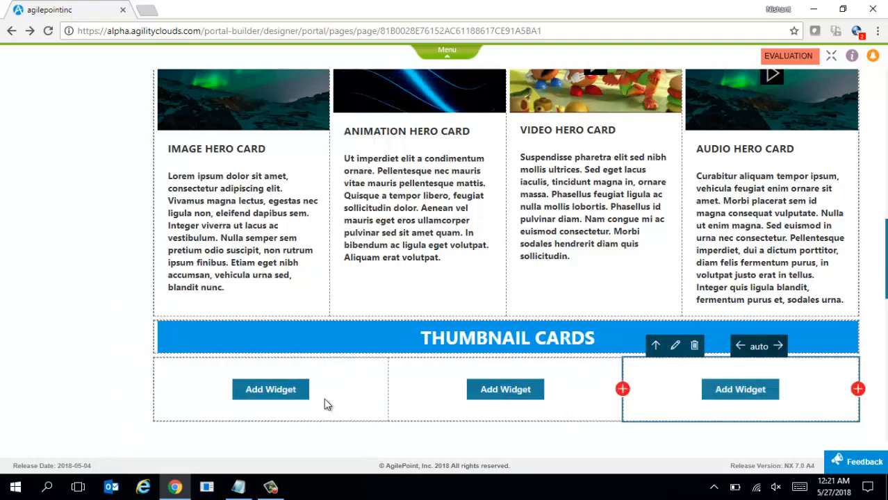
# Step: Insert a Thumbnail Card widget in the new row's first column, using the copied 14413.jpg address as its thumbnail URL
pyautogui.click(276, 393)
pyautogui.click(326, 358)
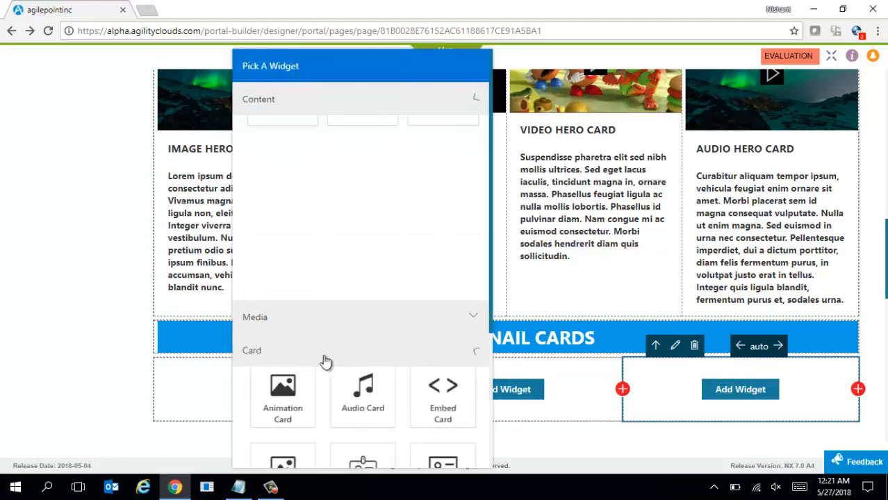
pyautogui.click(445, 328)
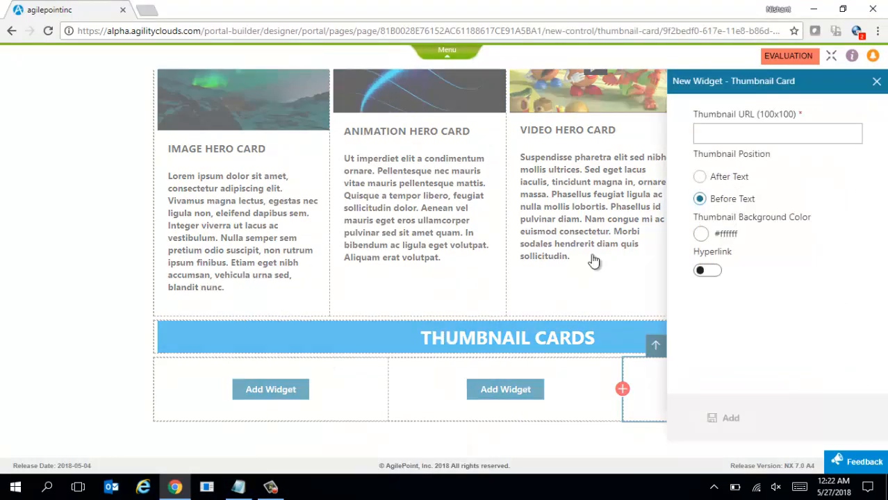
pyautogui.click(718, 132)
pyautogui.hotkey('ctrl', 'v')
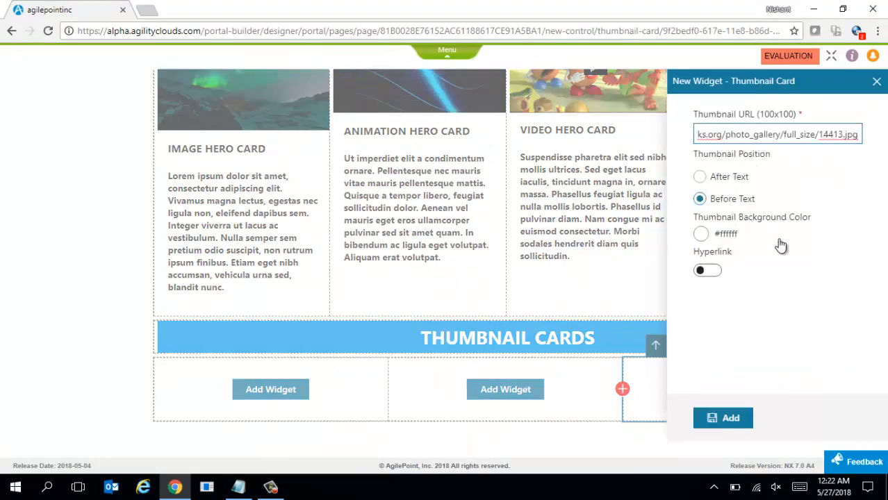
pyautogui.click(793, 297)
pyautogui.click(727, 429)
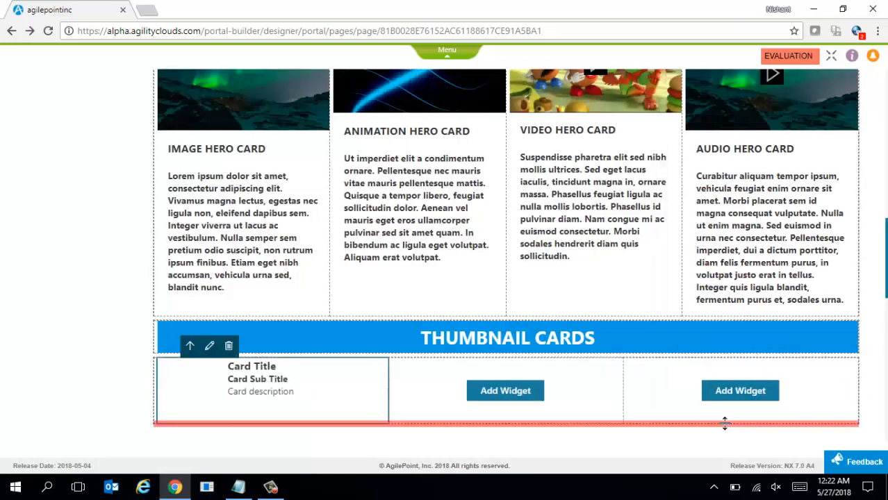
# Step: Replace the first thumbnail card's title with SAMPLE THUMBNAIL CARD, copied from section 8.a of Script.txt in Notepad, and add a line break after it
pyautogui.hotkey('alt', 'Tab')
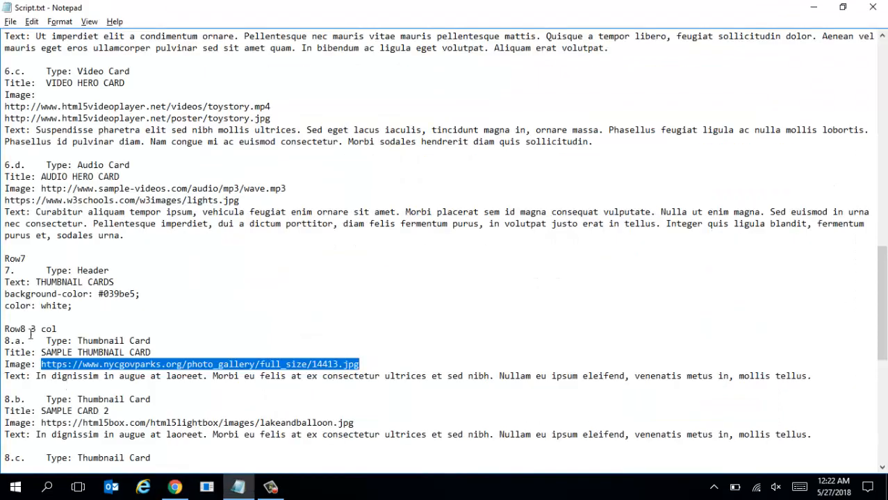
pyautogui.moveTo(42, 353); pyautogui.dragTo(135, 353)
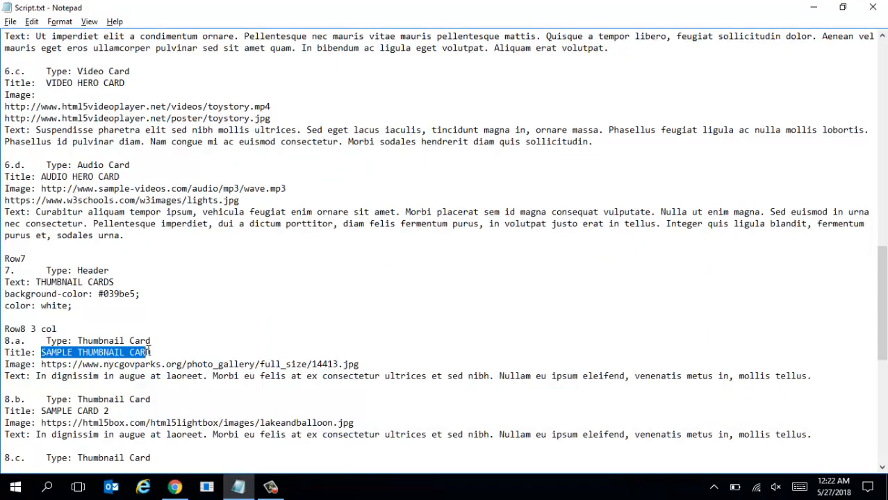
pyautogui.hotkey('alt', 'Tab')
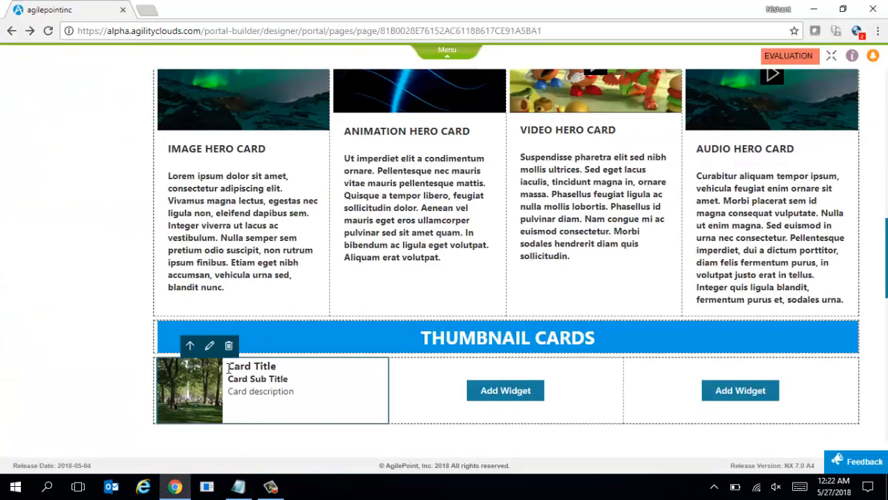
pyautogui.tripleClick(244, 369)
pyautogui.write('https://www.nycgovparks.org/photo_gallery/full_size/14413.jpg')
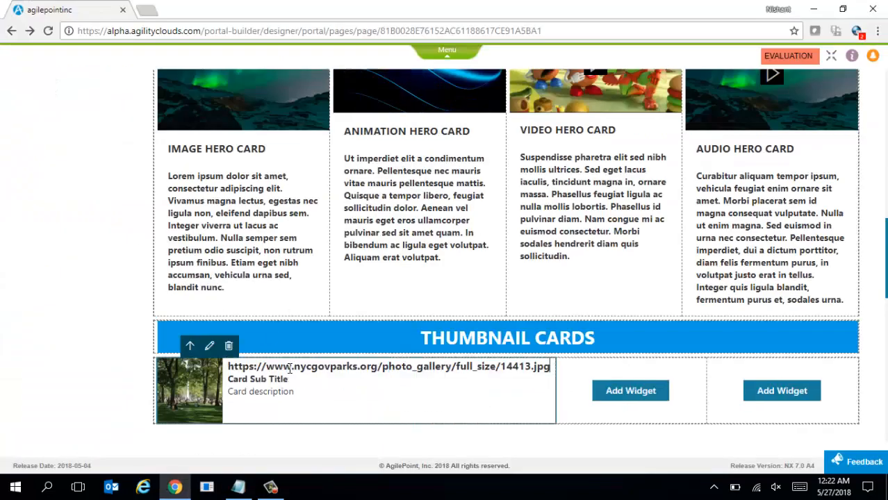
pyautogui.click(290, 372)
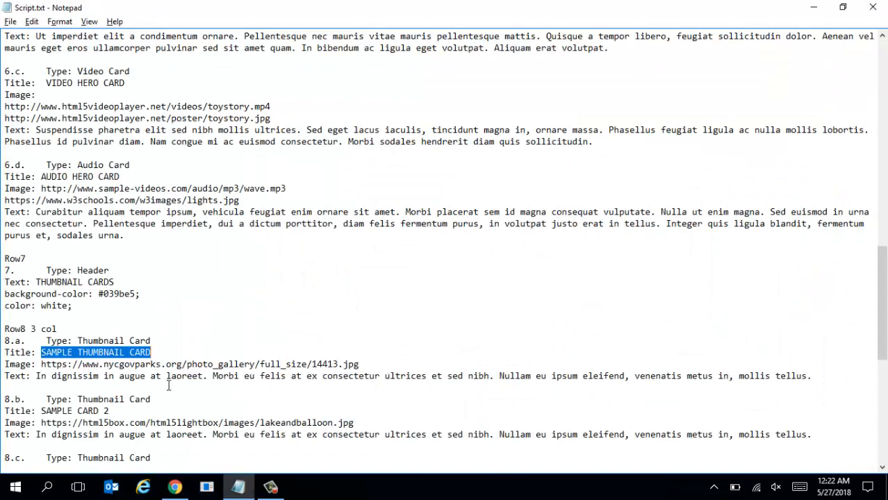
pyautogui.hotkey('alt', 'Tab')
pyautogui.write('SAMPLE THUMBNAIL CARD')
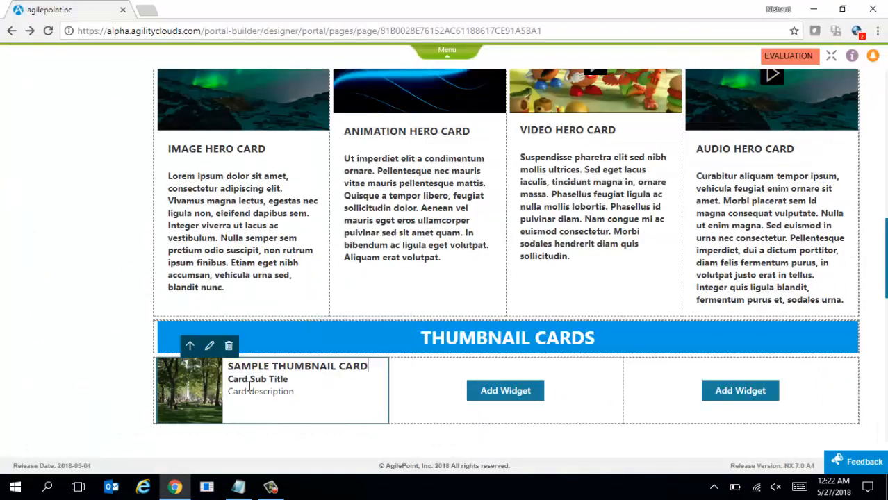
pyautogui.press('Return')
# Step: Replace the first thumbnail card's subtitle and description with the 8.a text from Script.txt, beginning "In dignissim in augue at laoreet"
pyautogui.hotkey('alt', 'Tab')
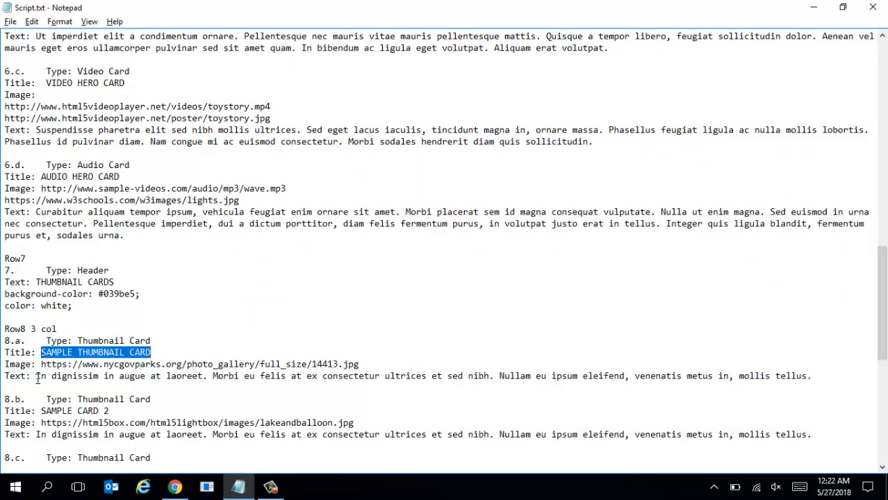
pyautogui.moveTo(37, 379); pyautogui.dragTo(827, 371)
pyautogui.hotkey('ctrl', 'c')
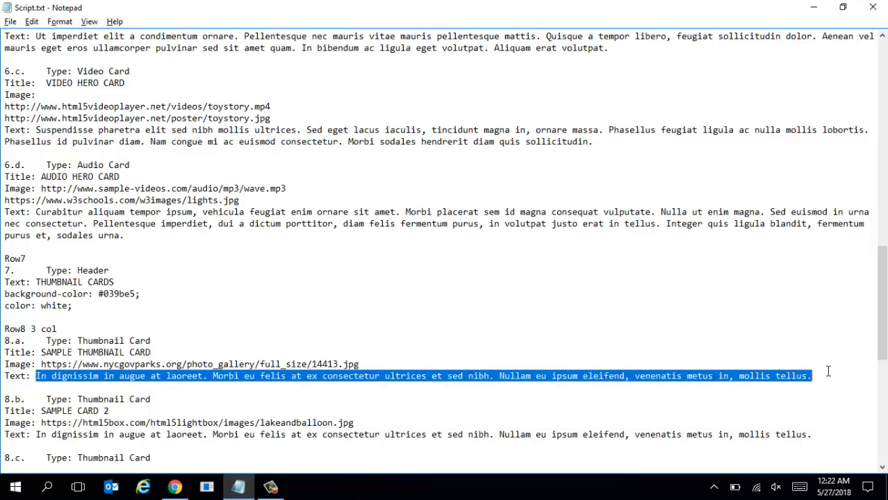
pyautogui.hotkey('alt', 'Tab')
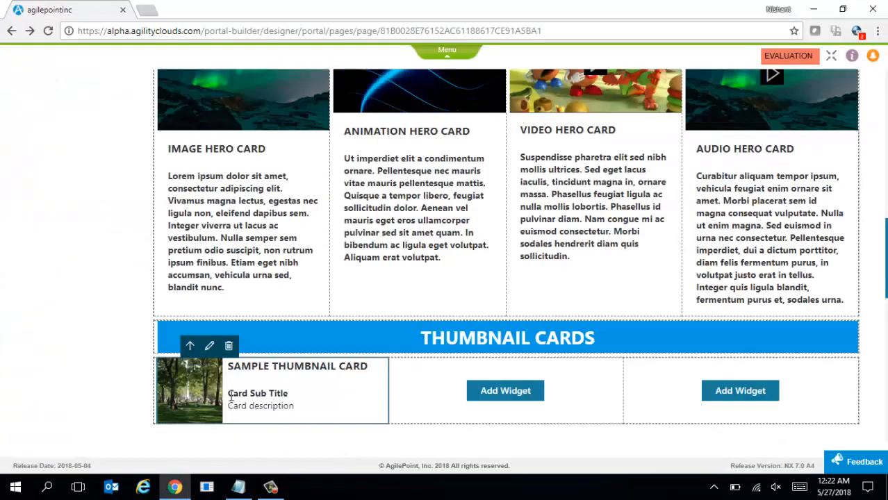
pyautogui.moveTo(229, 393); pyautogui.dragTo(297, 405)
pyautogui.hotkey('ctrl', 'v')
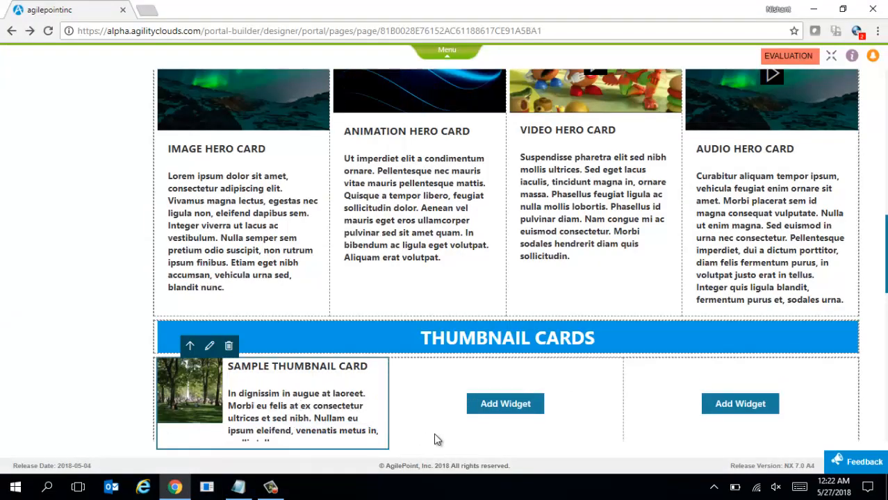
# Step: Copy the 8.b image URL ending in lakeandballoon.jpg from Script.txt in Notepad and return to the page designer
pyautogui.hotkey('alt', 'Tab')
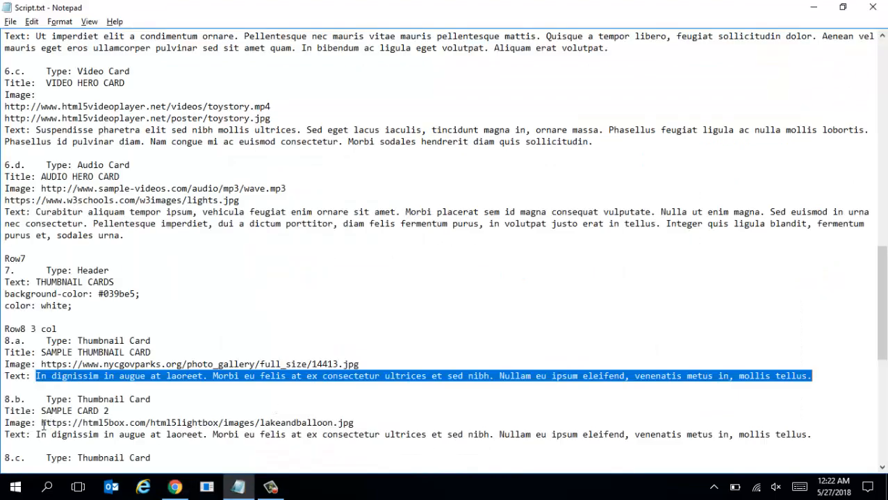
pyautogui.moveTo(41, 424); pyautogui.dragTo(354, 423)
pyautogui.hotkey('alt', 'Tab')
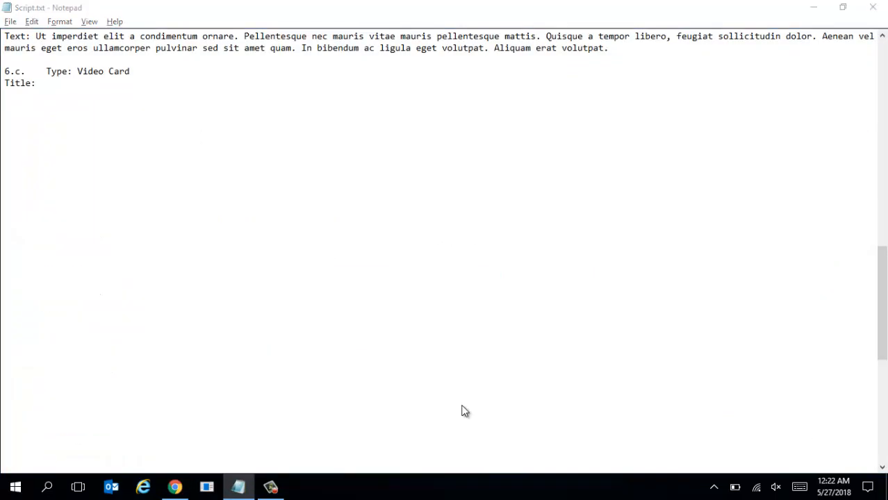
# Step: Insert a Thumbnail Card widget in the thumbnail row's second column, using the copied lakeandballoon.jpg address as its thumbnail URL
pyautogui.click(511, 408)
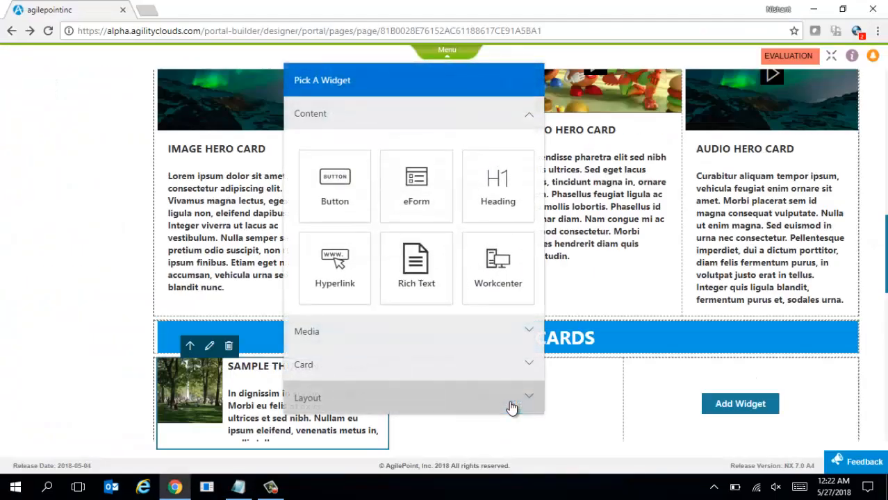
pyautogui.click(383, 371)
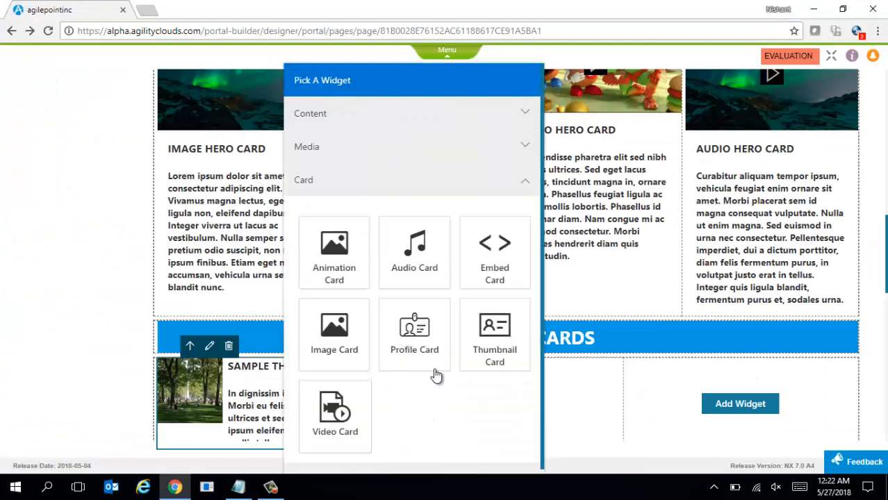
pyautogui.click(490, 363)
pyautogui.click(715, 134)
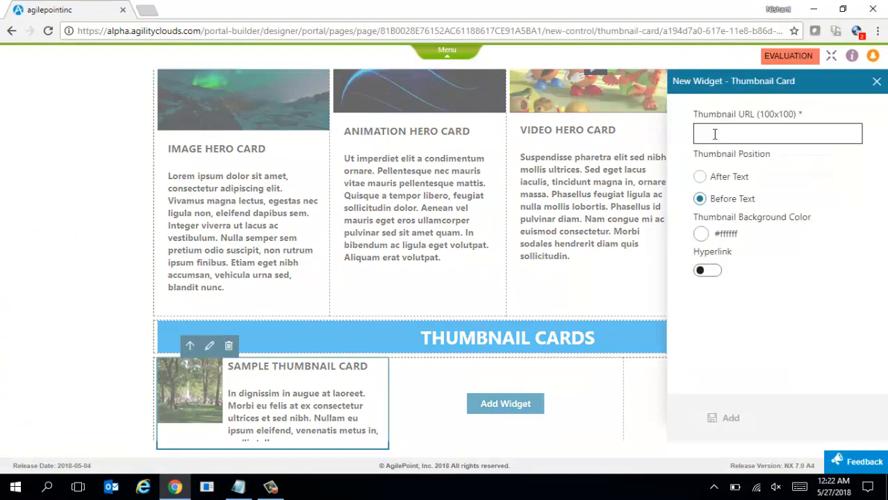
pyautogui.hotkey('ctrl', 'v')
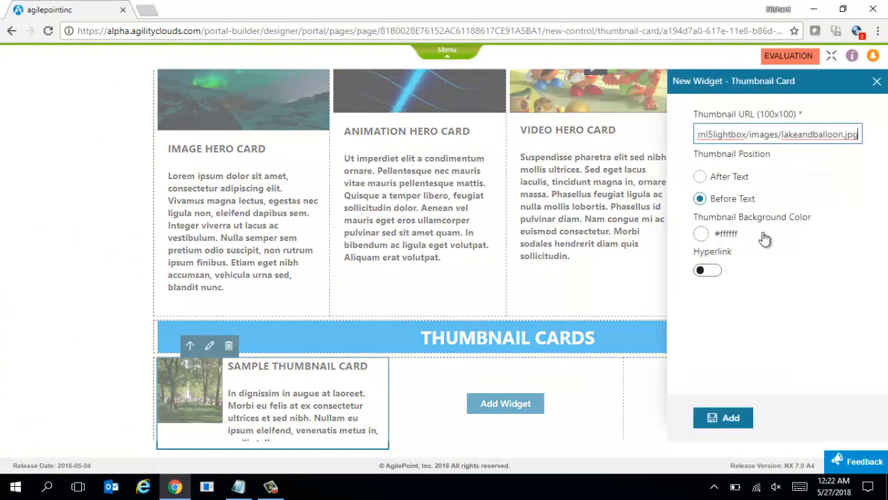
pyautogui.click(722, 419)
# Step: Replace the second thumbnail card's title with SAMPLE CARD 2, copied from section 8.b of Script.txt in Notepad
pyautogui.hotkey('alt', 'Tab')
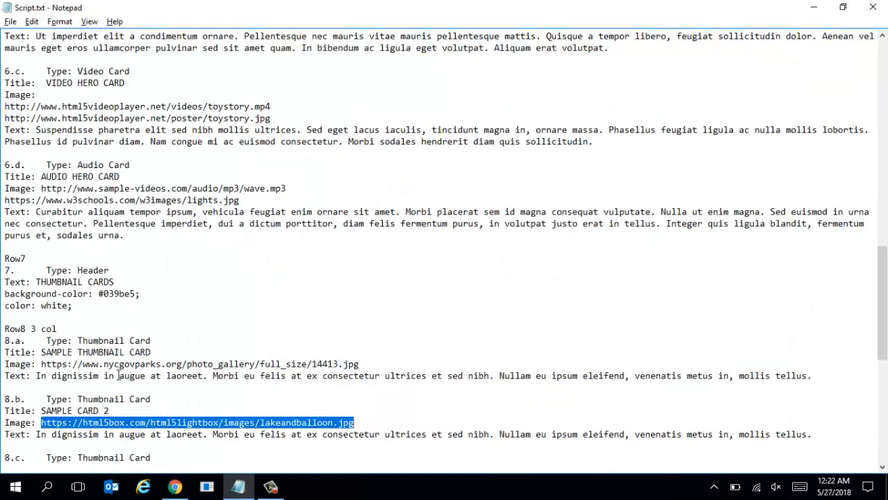
pyautogui.moveTo(41, 411); pyautogui.dragTo(111, 412)
pyautogui.hotkey('ctrl', 'c')
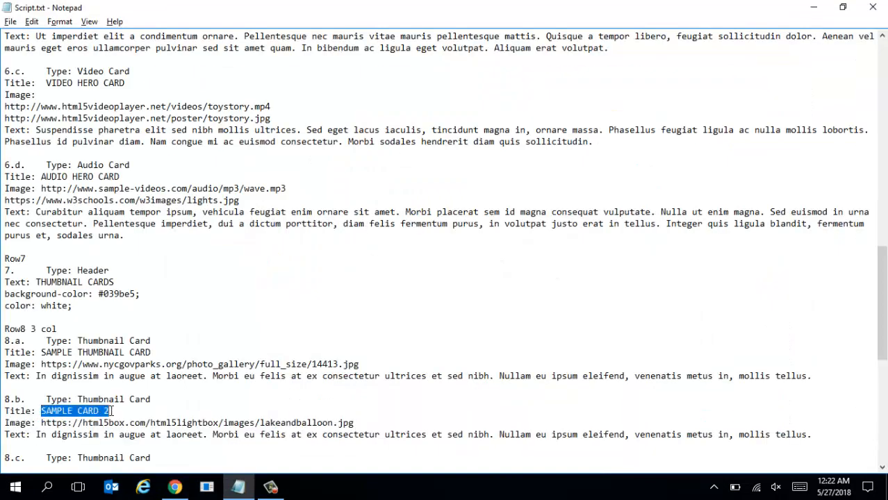
pyautogui.hotkey('alt', 'Tab')
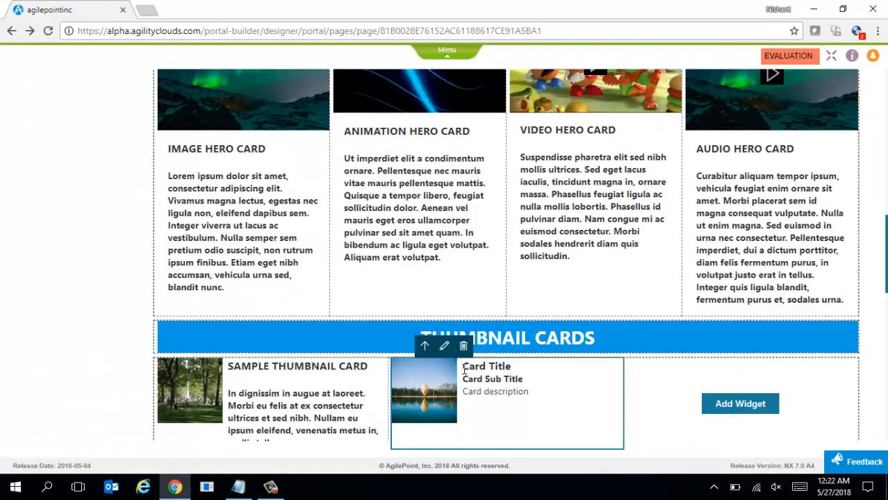
pyautogui.tripleClick(476, 367)
pyautogui.hotkey('ctrl', 'v')
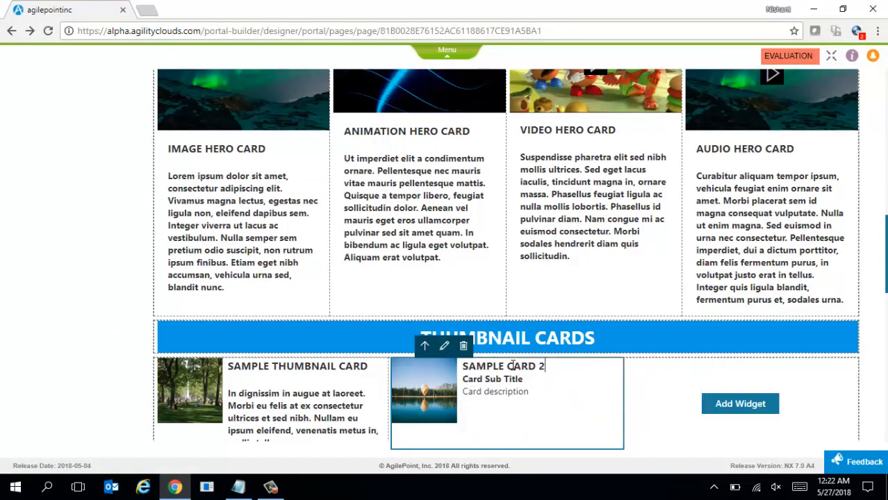
# Step: Replace the second thumbnail card's subtitle and description with the 8.b text from Script.txt, beginning "In dignissim in augue at laoreet"
pyautogui.hotkey('alt', 'Tab')
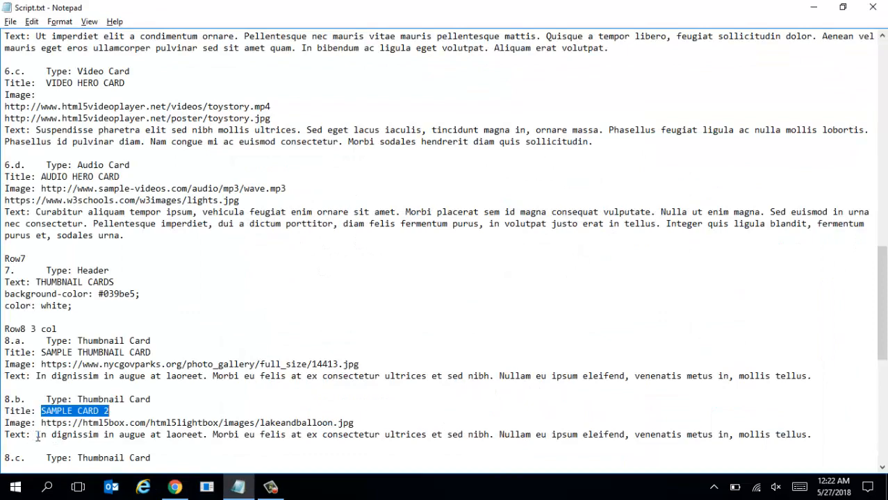
pyautogui.moveTo(37, 435); pyautogui.dragTo(814, 442)
pyautogui.hotkey('ctrl', 'c')
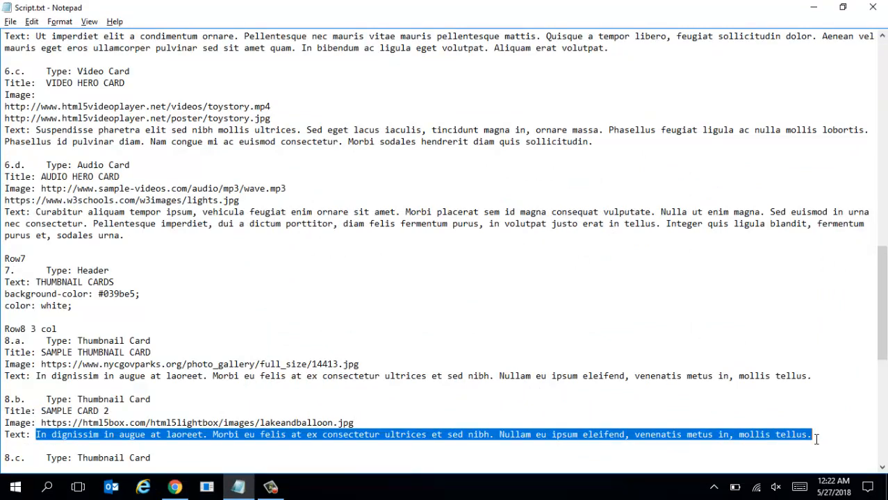
pyautogui.hotkey('alt', 'Tab')
pyautogui.moveTo(462, 375); pyautogui.dragTo(529, 405)
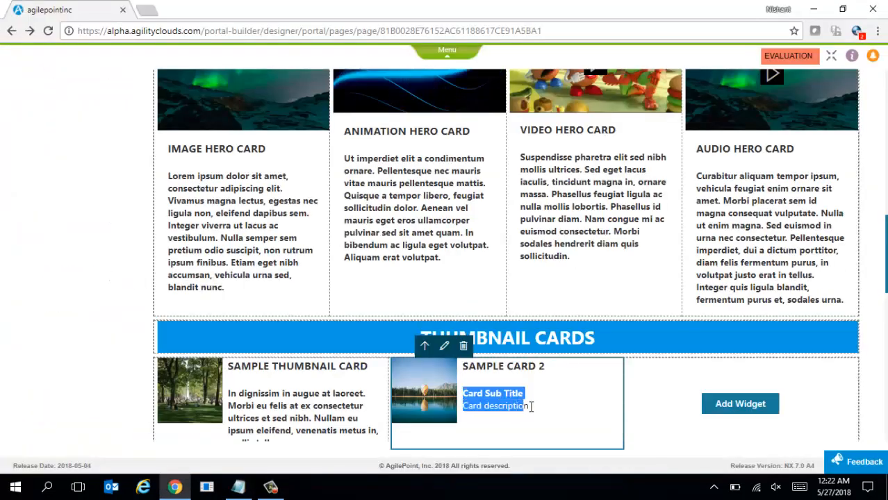
pyautogui.hotkey('ctrl', 'v')
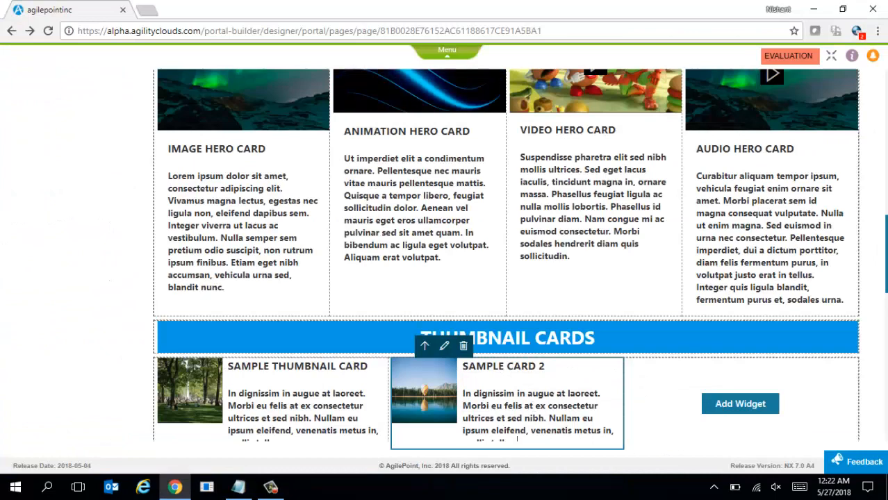
# Step: Copy the 8.c image URL ending in dandelion.jpg from Script.txt in Notepad and return to the page designer
pyautogui.scroll(-1, 533, 406)
pyautogui.scroll(-2, 731, 325)
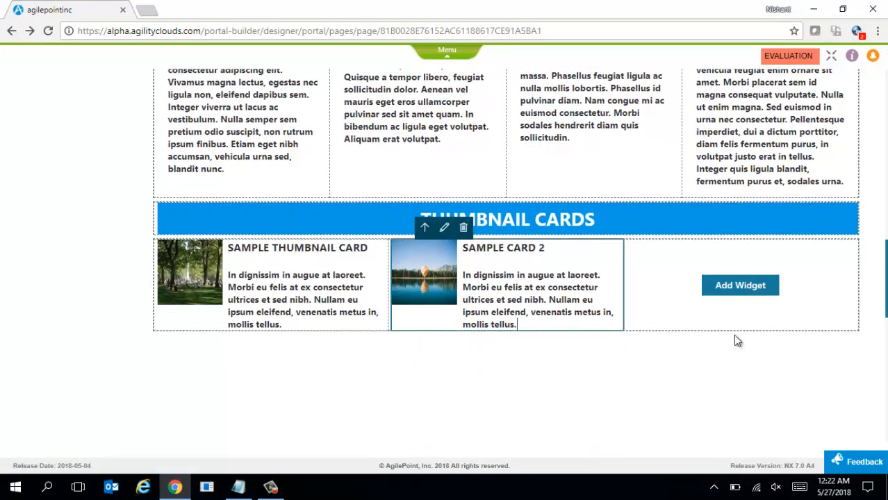
pyautogui.hotkey('alt', 'Tab')
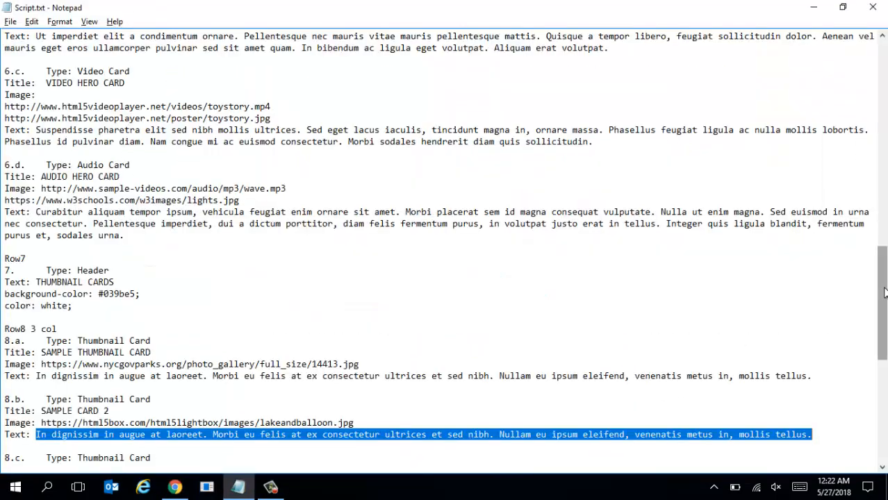
pyautogui.scroll(-5, 28, 290)
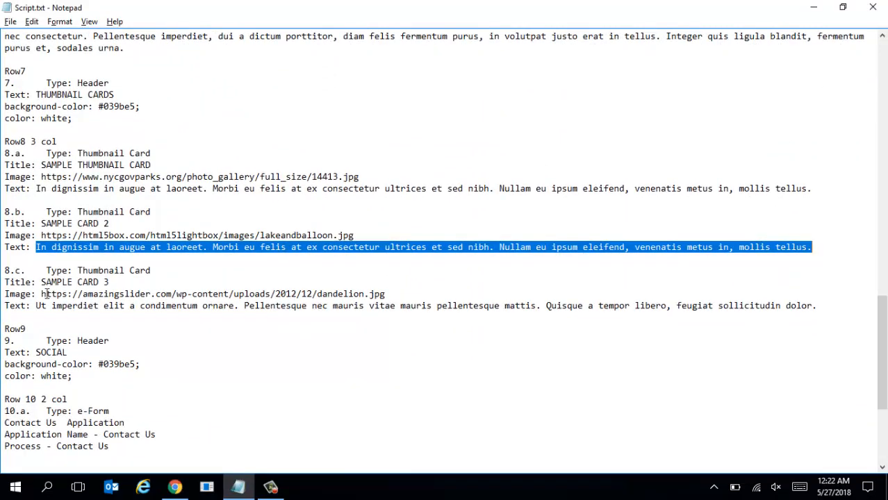
pyautogui.moveTo(42, 294); pyautogui.dragTo(384, 298)
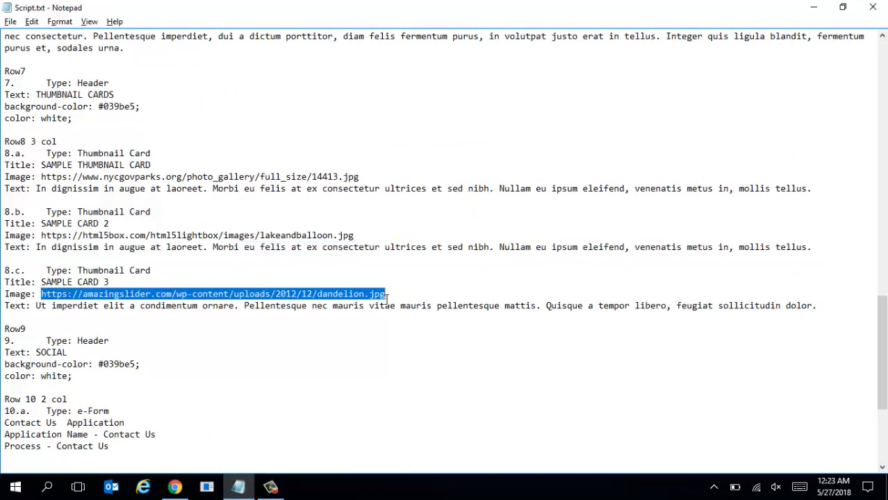
pyautogui.hotkey('alt', 'Tab')
# Step: Insert a Thumbnail Card widget in the thumbnail row's third column, using the copied dandelion.jpg address as its thumbnail URL
pyautogui.click(728, 294)
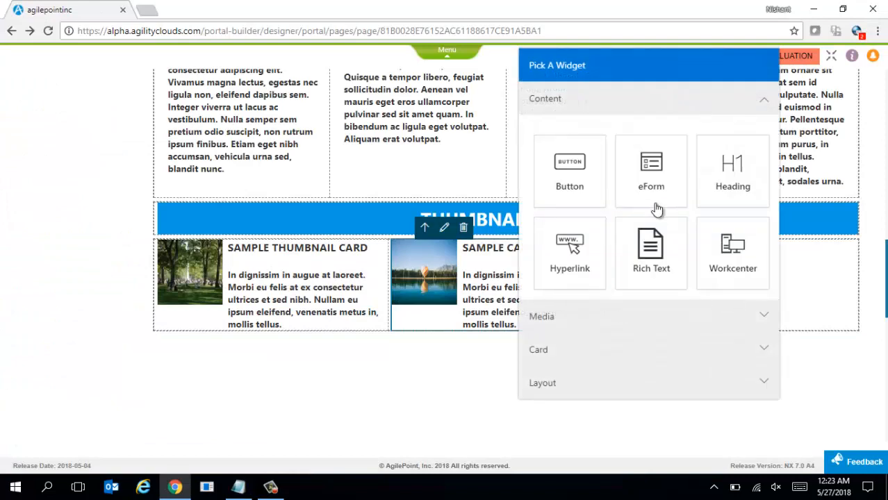
pyautogui.click(603, 354)
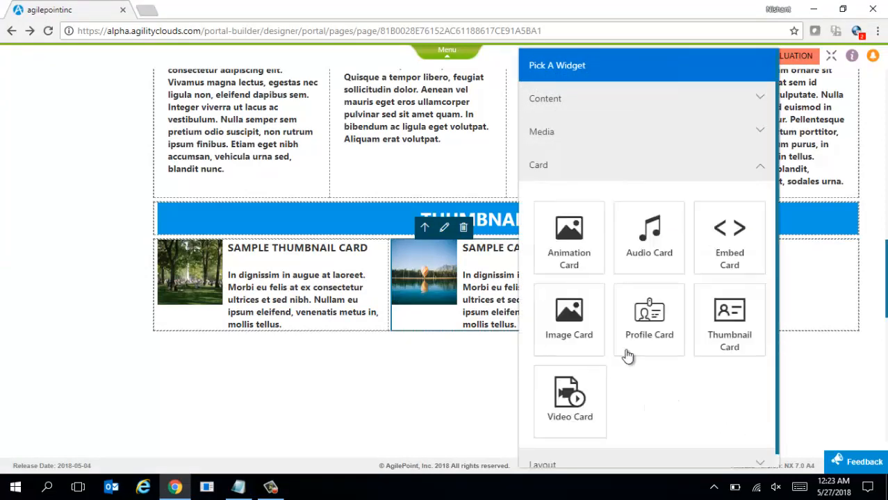
pyautogui.click(726, 332)
pyautogui.click(727, 141)
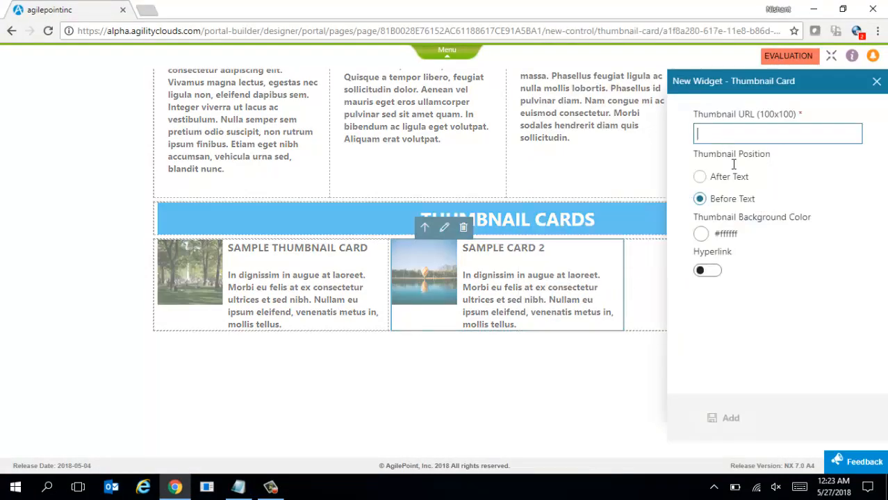
pyautogui.hotkey('ctrl', 'v')
pyautogui.click(722, 418)
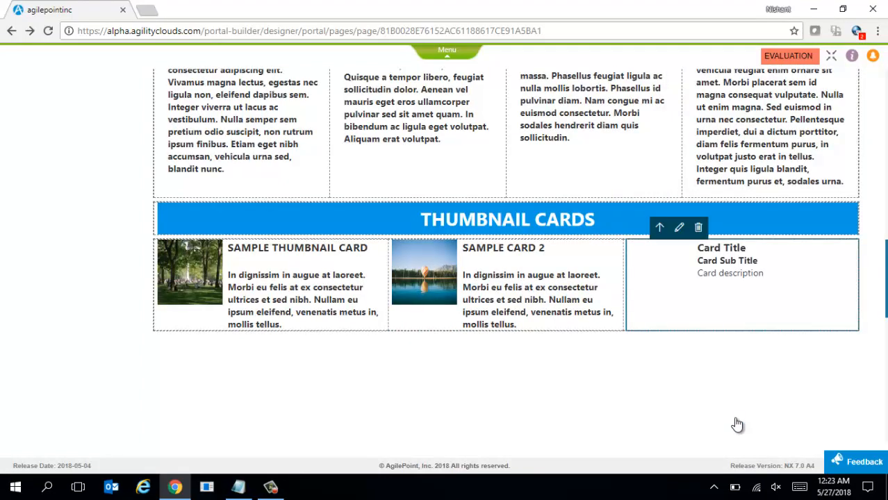
# Step: Replace the third thumbnail card's title with SAMPLE CARD 3 from section 8.c of Script.txt and add a line break after it
pyautogui.click(238, 486)
pyautogui.moveTo(41, 282); pyautogui.dragTo(106, 281)
pyautogui.hotkey('alt', 'Tab')
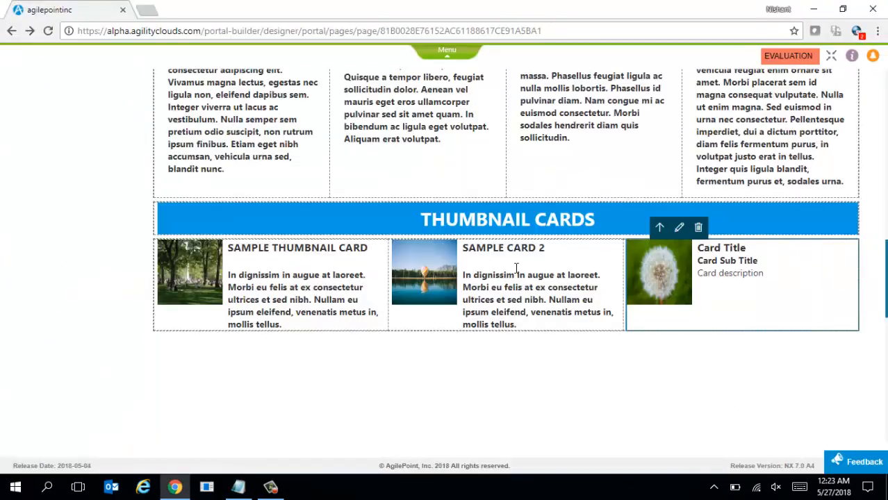
pyautogui.moveTo(699, 250); pyautogui.dragTo(753, 246)
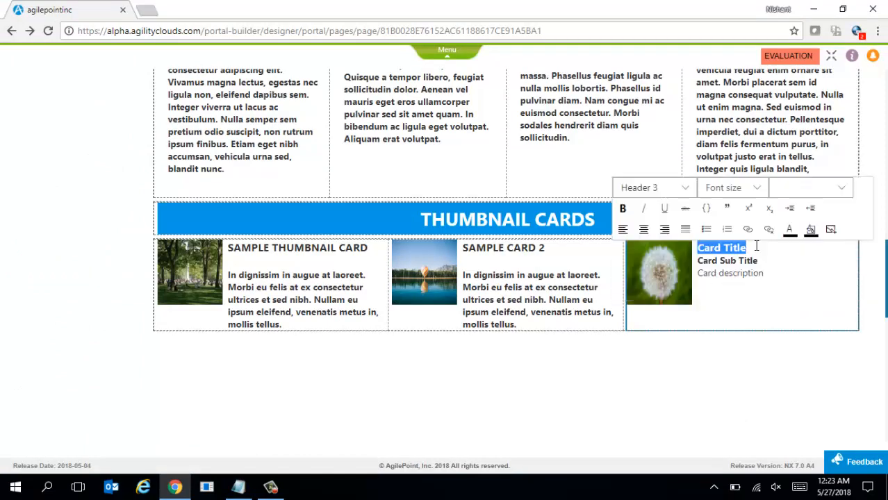
pyautogui.write('SAMPLE CARD 3')
pyautogui.press('Return')
# Step: Replace the third thumbnail card's subtitle and description with the 8.c text from Script.txt, beginning "Ut imperdiet elit a condimentum ornare"
pyautogui.hotkey('alt', 'Tab')
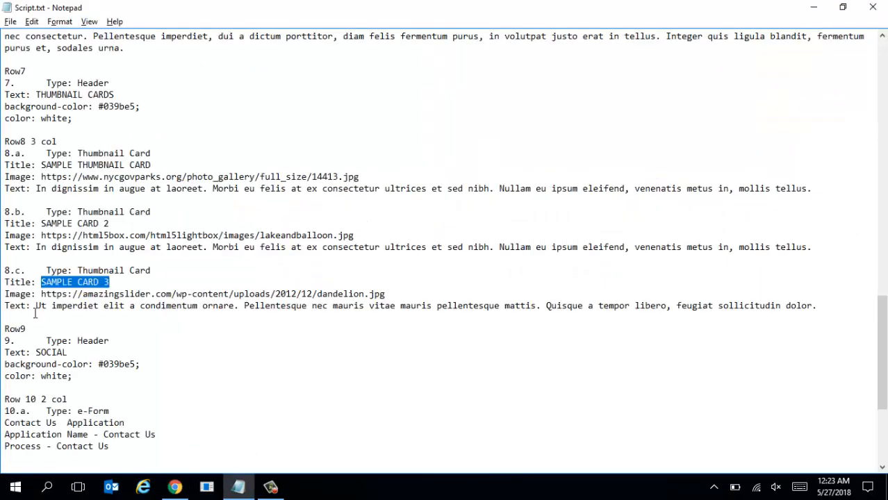
pyautogui.moveTo(34, 307); pyautogui.dragTo(749, 312)
pyautogui.hotkey('ctrl', 'c')
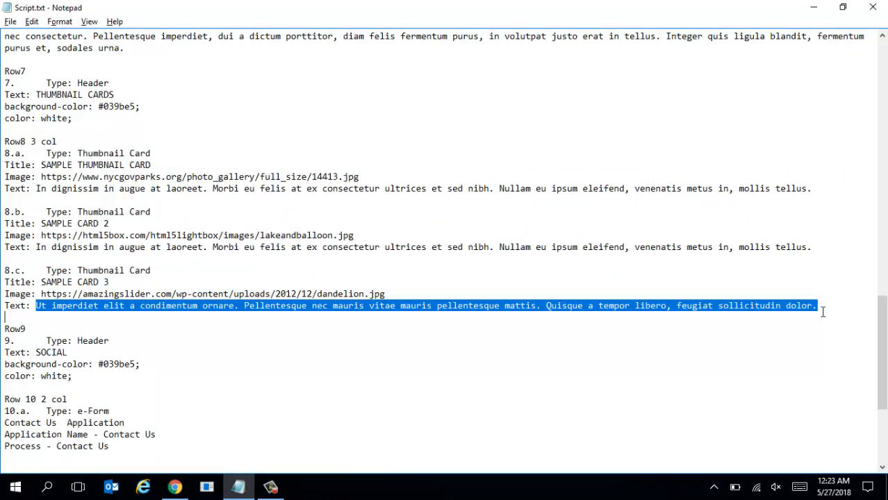
pyautogui.hotkey('alt', 'Tab')
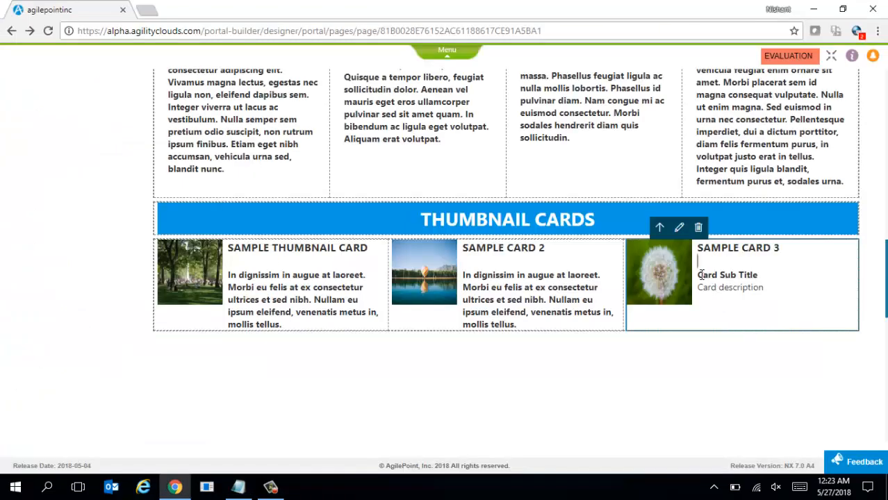
pyautogui.moveTo(698, 275); pyautogui.dragTo(771, 288)
pyautogui.moveTo(697, 275); pyautogui.dragTo(764, 288)
pyautogui.hotkey('ctrl', 'v')
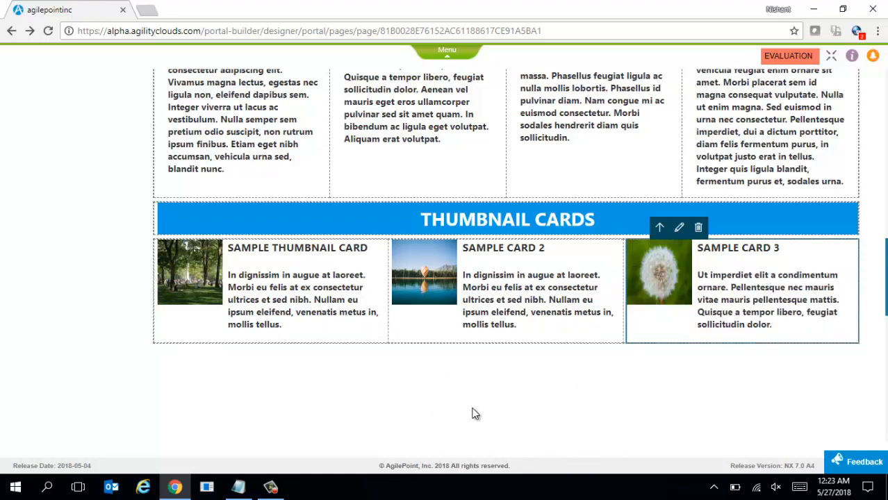
# Step: Add a row below the thumbnail cards and insert a Heading widget with the background color 039be5 from section 9 of Script.txt
pyautogui.hotkey('alt', 'Tab')
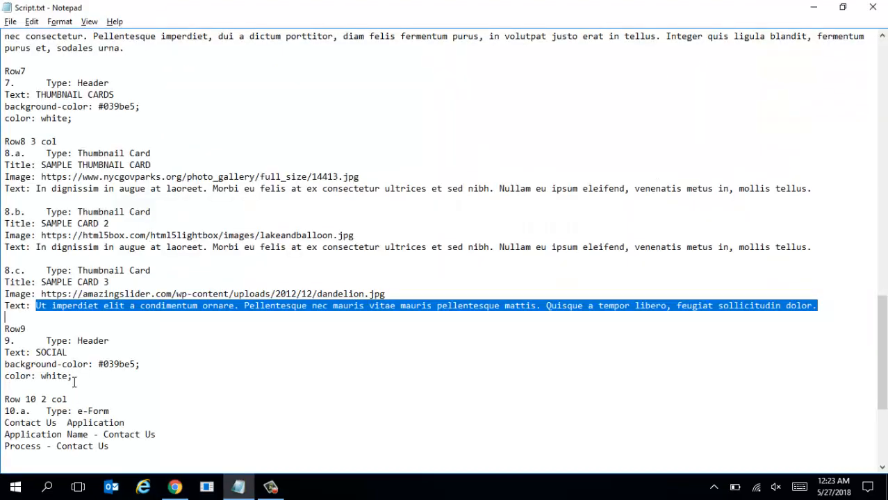
pyautogui.moveTo(103, 365); pyautogui.dragTo(134, 365)
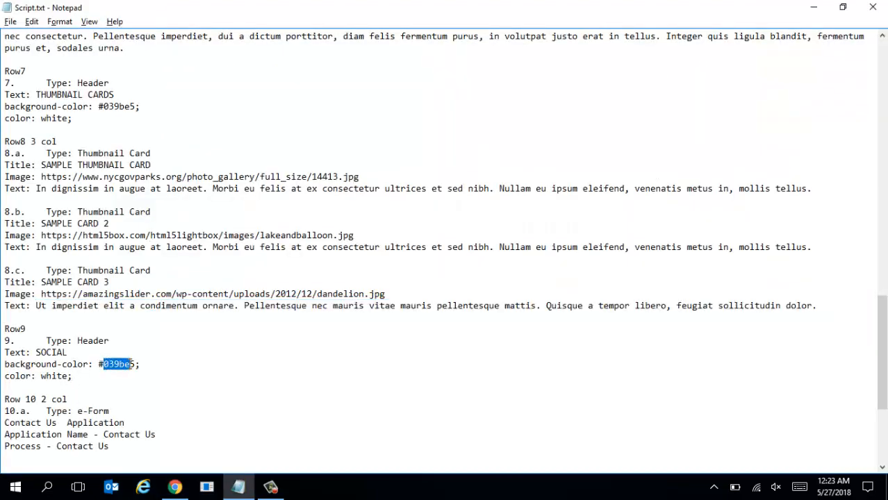
pyautogui.hotkey('alt', 'Tab')
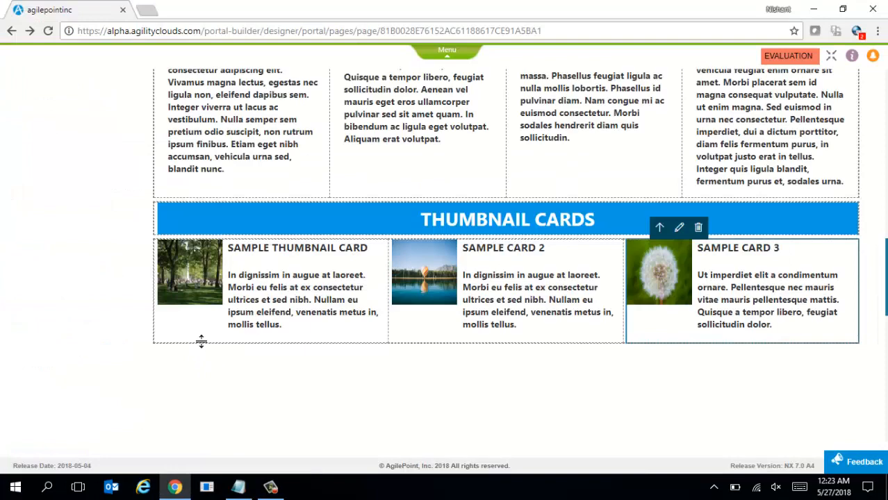
pyautogui.click(152, 342)
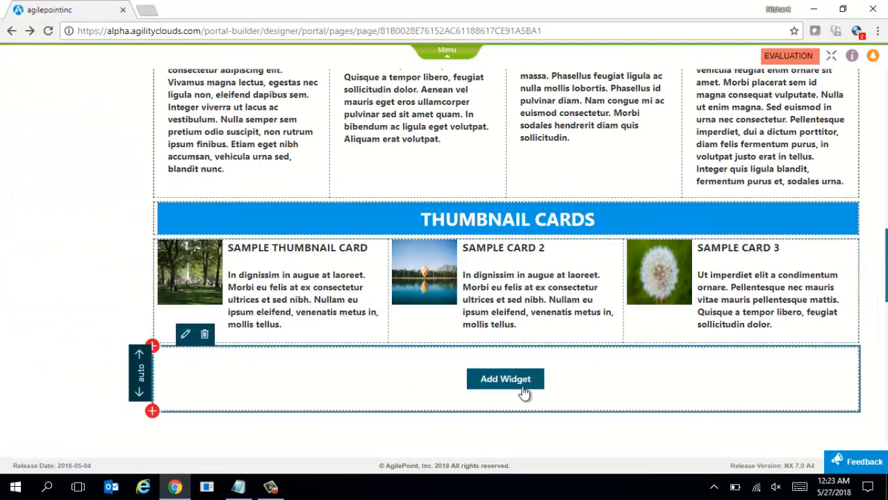
pyautogui.click(525, 384)
pyautogui.click(496, 186)
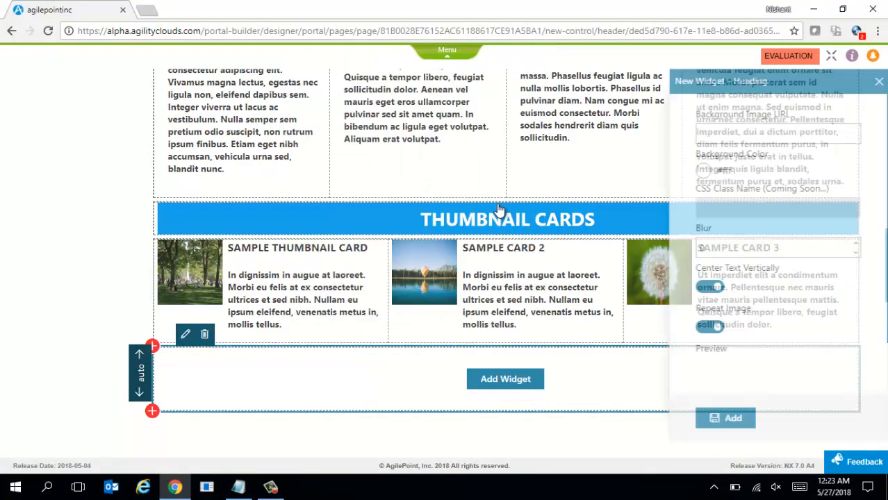
pyautogui.click(713, 177)
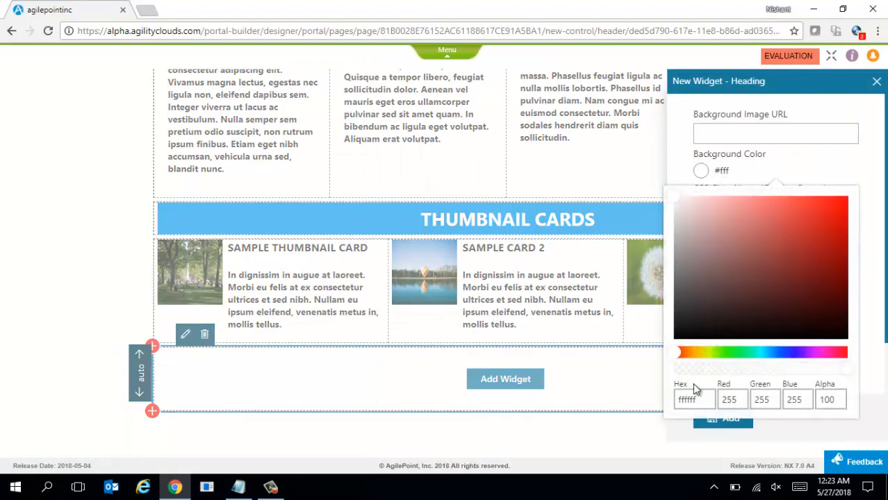
pyautogui.moveTo(702, 402); pyautogui.dragTo(648, 402)
pyautogui.write('039be5')
pyautogui.click(885, 358)
pyautogui.click(726, 418)
# Step: Replace the new heading's placeholder text with SOCIAL, copied from section 9 of Script.txt
pyautogui.hotkey('alt', 'Tab')
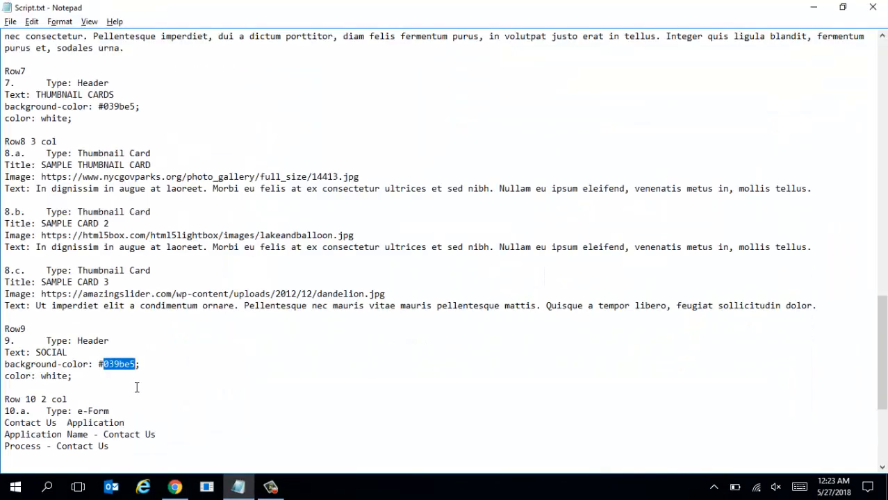
pyautogui.moveTo(37, 353); pyautogui.dragTo(71, 353)
pyautogui.hotkey('ctrl', 'c')
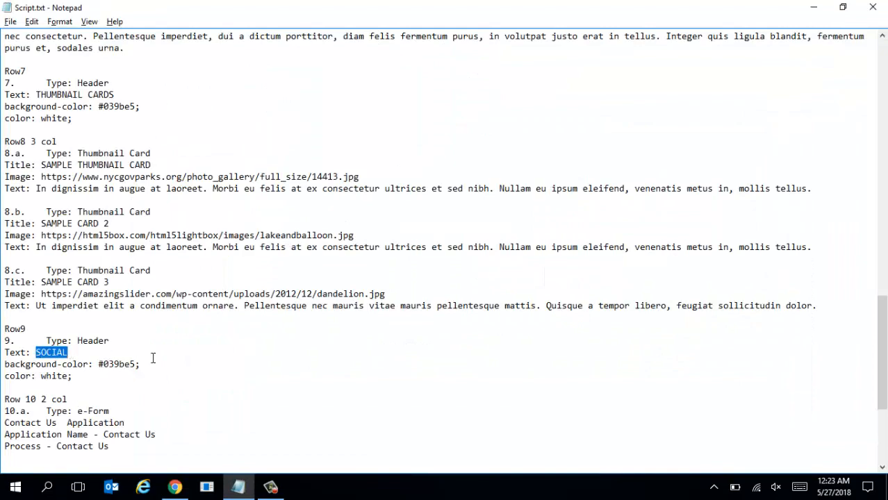
pyautogui.hotkey('alt', 'Tab')
pyautogui.moveTo(211, 375); pyautogui.dragTo(165, 374)
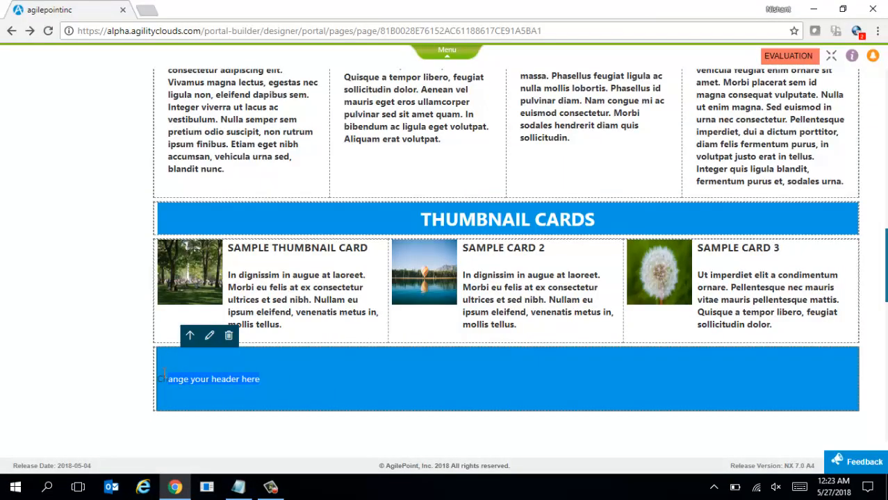
pyautogui.hotkey('ctrl', 'v')
# Step: Format the SOCIAL text as a centered white heading and reduce its row height to 62 px
pyautogui.moveTo(155, 381); pyautogui.dragTo(350, 410)
pyautogui.click(188, 362)
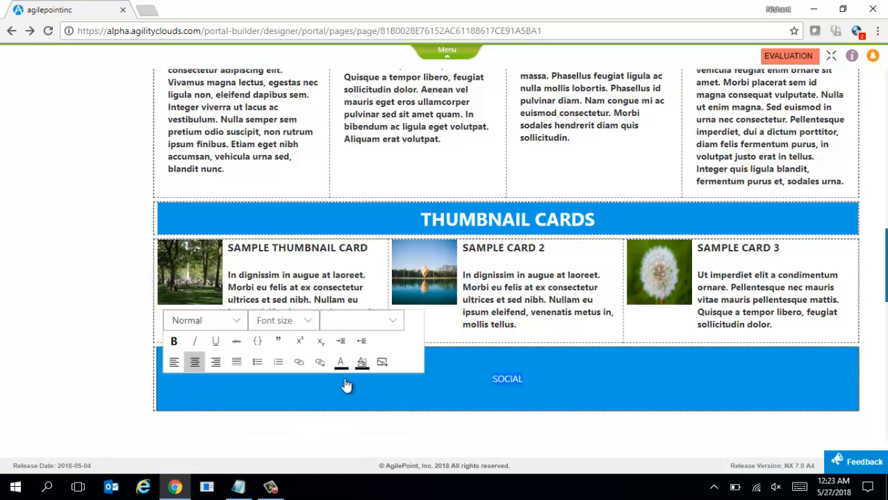
pyautogui.click(669, 362)
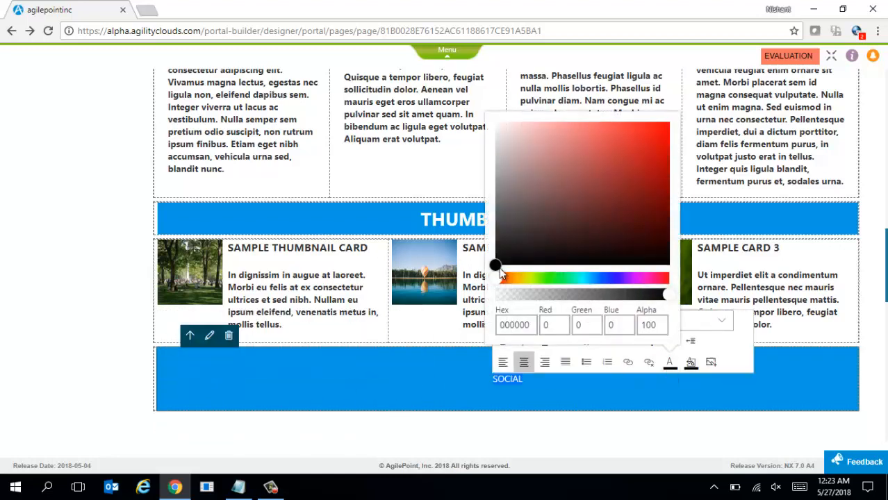
pyautogui.moveTo(495, 227); pyautogui.dragTo(476, 114)
pyautogui.click(478, 109)
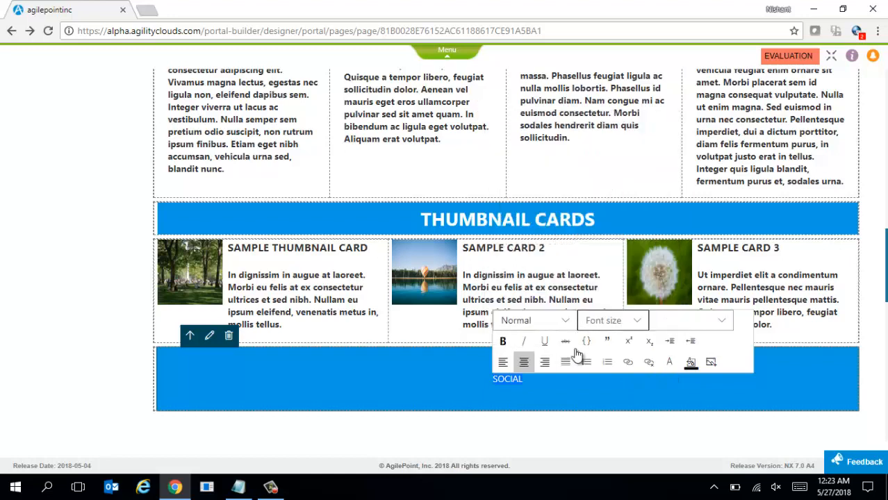
pyautogui.click(562, 327)
pyautogui.click(537, 363)
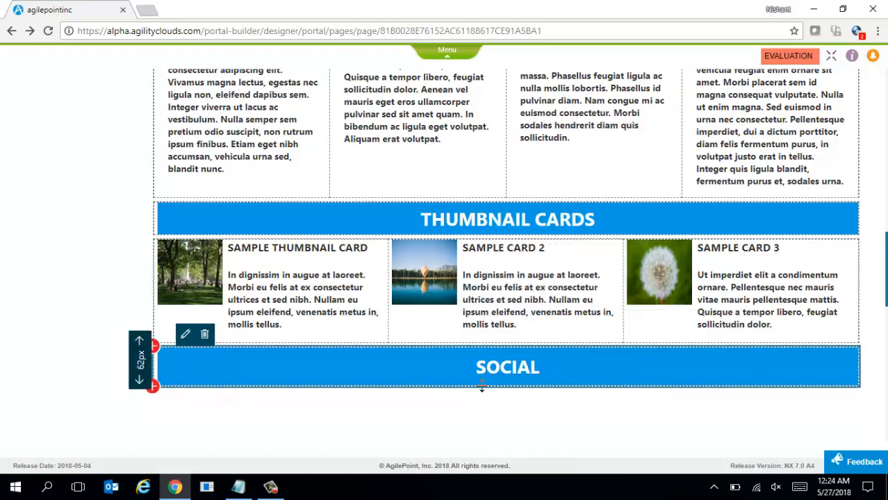
# Step: Check the Row 10 layout in Script.txt and add a two-column row below the SOCIAL heading
pyautogui.hotkey('alt', 'Tab')
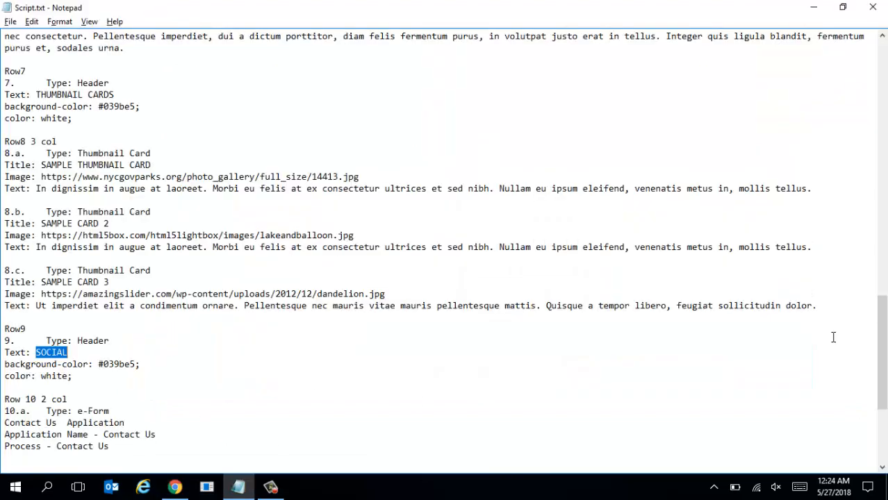
pyautogui.scroll(-3, 879, 348)
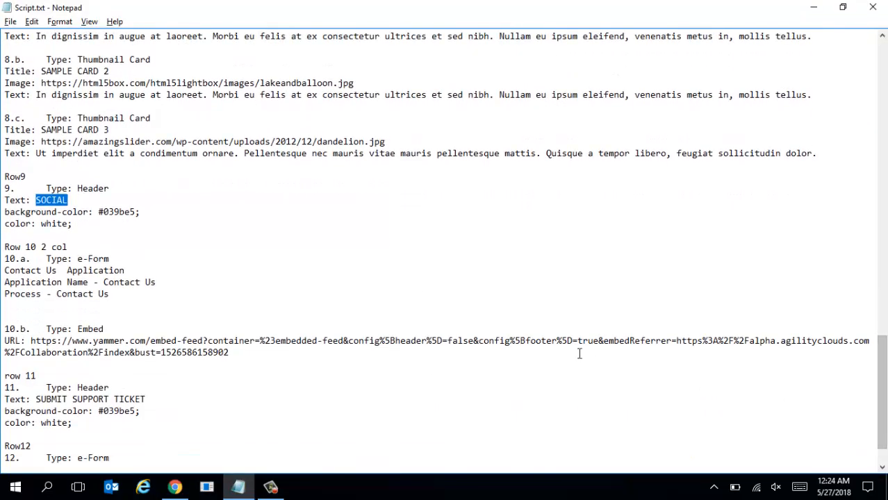
pyautogui.hotkey('alt', 'Tab')
pyautogui.click(152, 386)
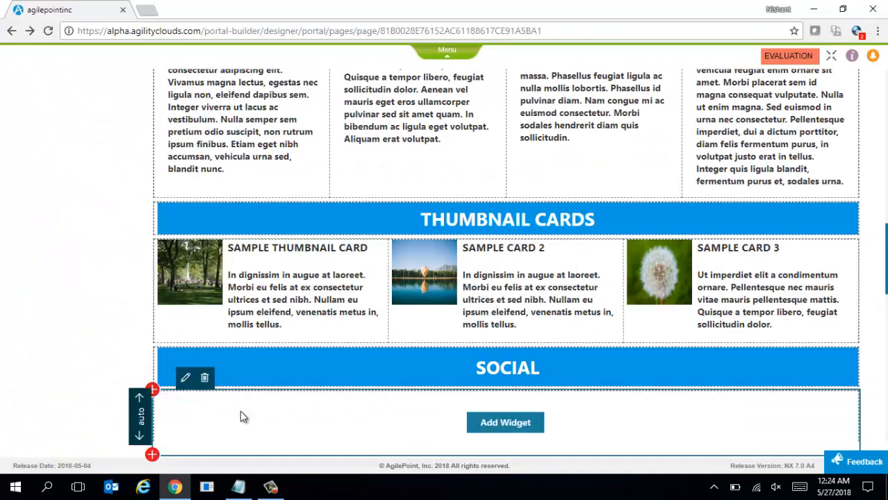
pyautogui.click(823, 418)
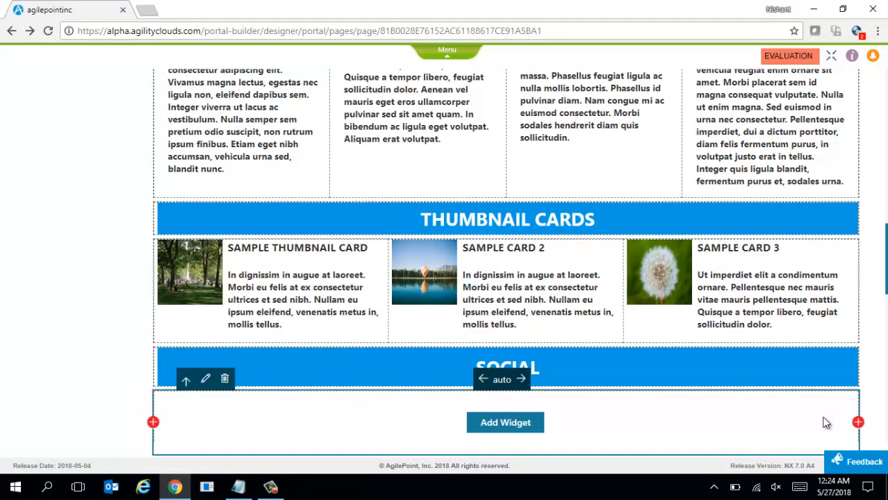
pyautogui.click(858, 423)
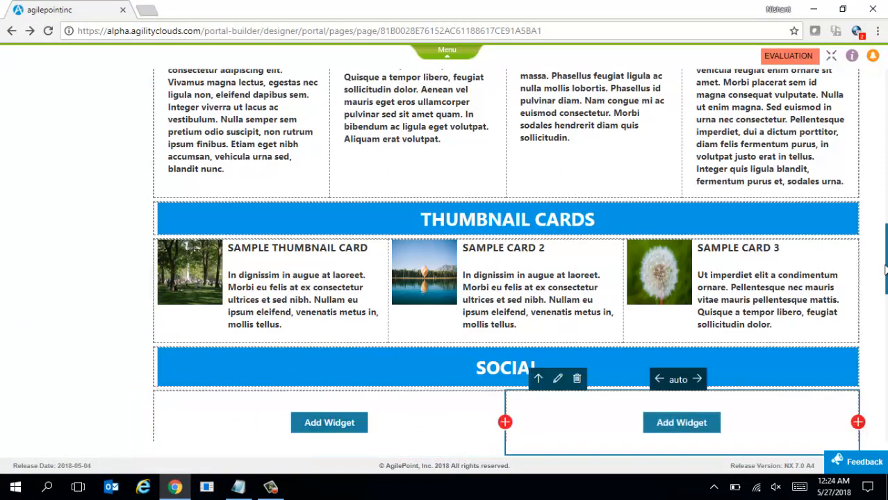
# Step: Insert an eForm widget in the new row's first column, with Contact US as the application and Contact as the process
pyautogui.moveTo(885, 271); pyautogui.dragTo(886, 318)
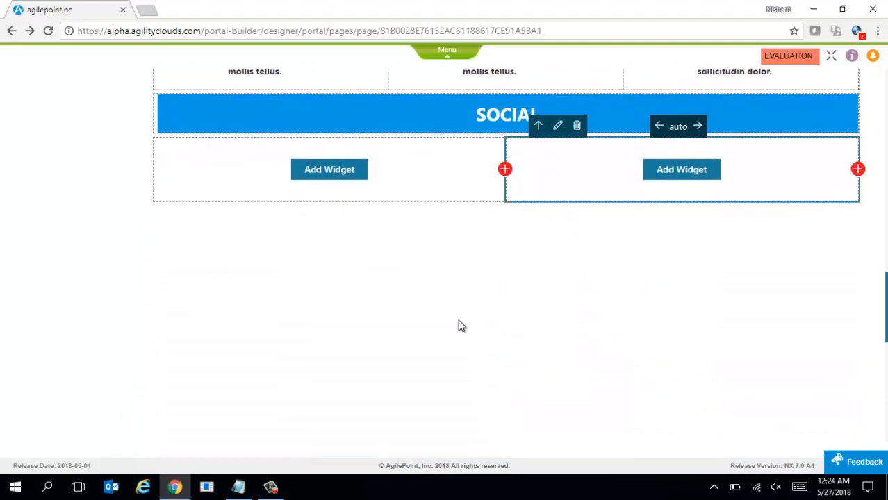
pyautogui.click(328, 174)
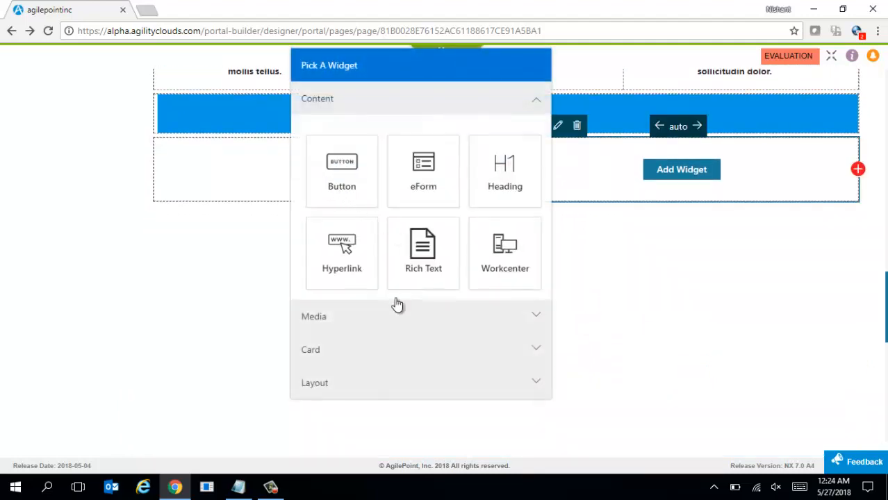
pyautogui.click(423, 175)
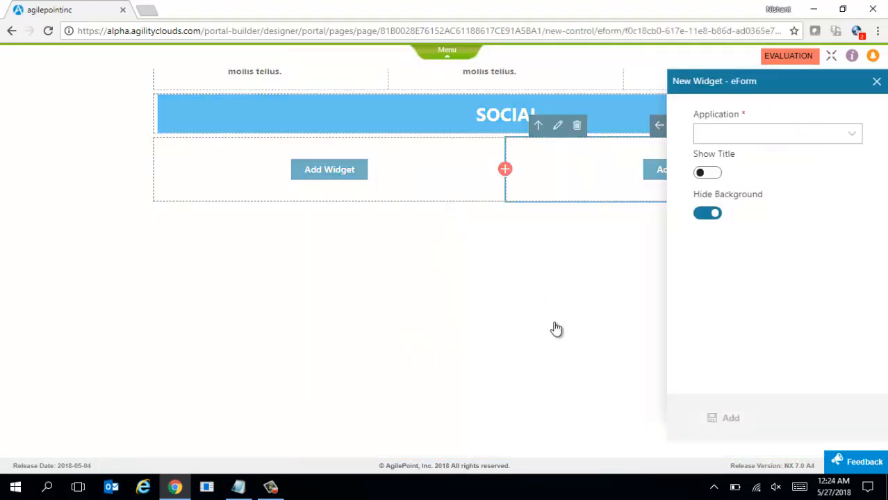
pyautogui.hotkey('alt', 'Tab')
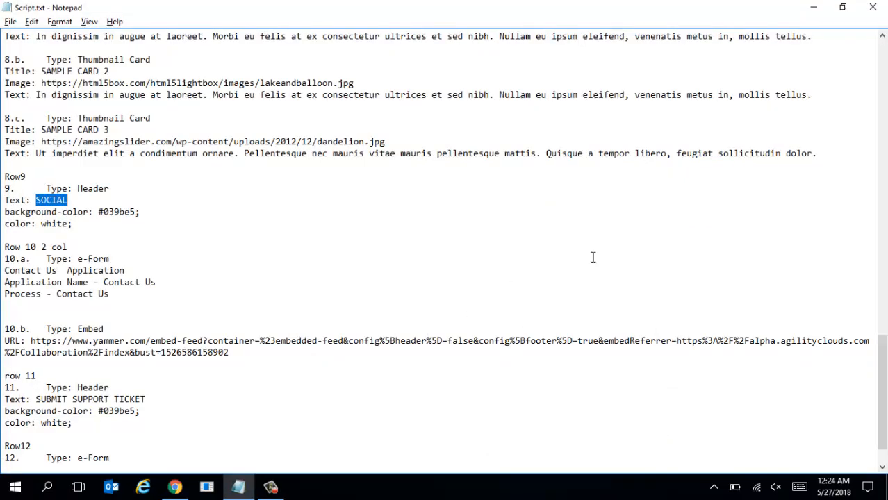
pyautogui.hotkey('alt', 'Tab')
pyautogui.click(744, 132)
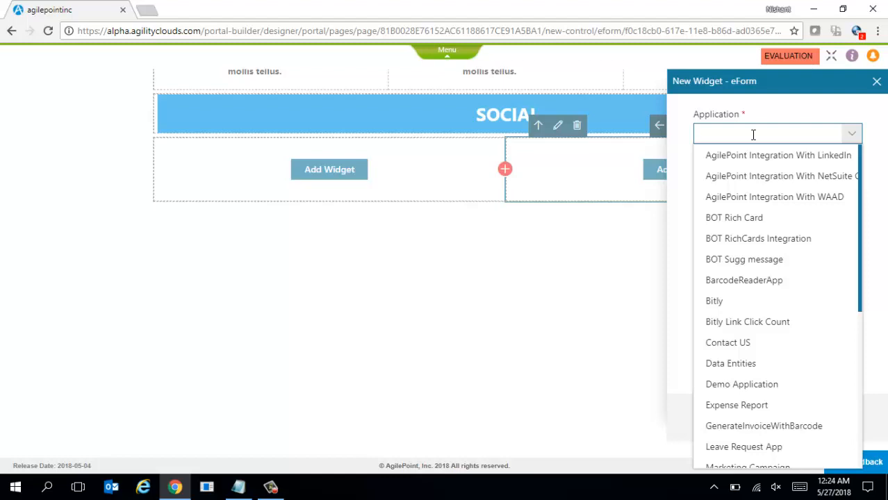
pyautogui.press('c')
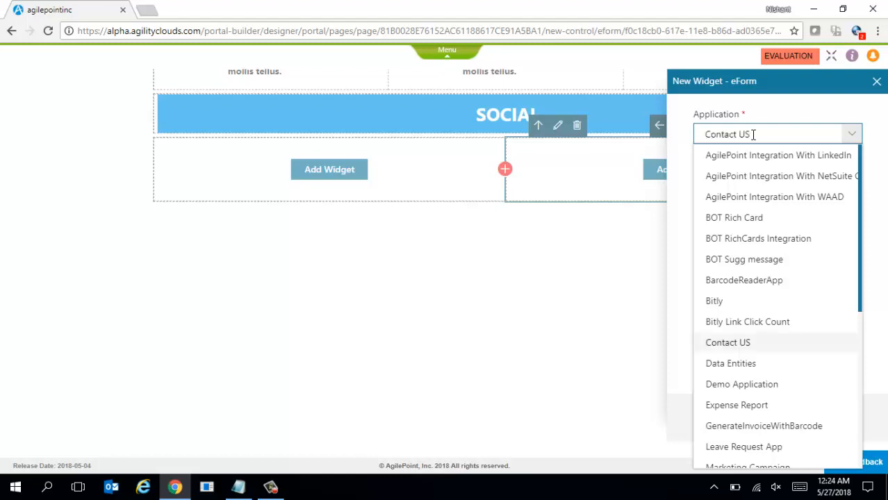
pyautogui.click(748, 344)
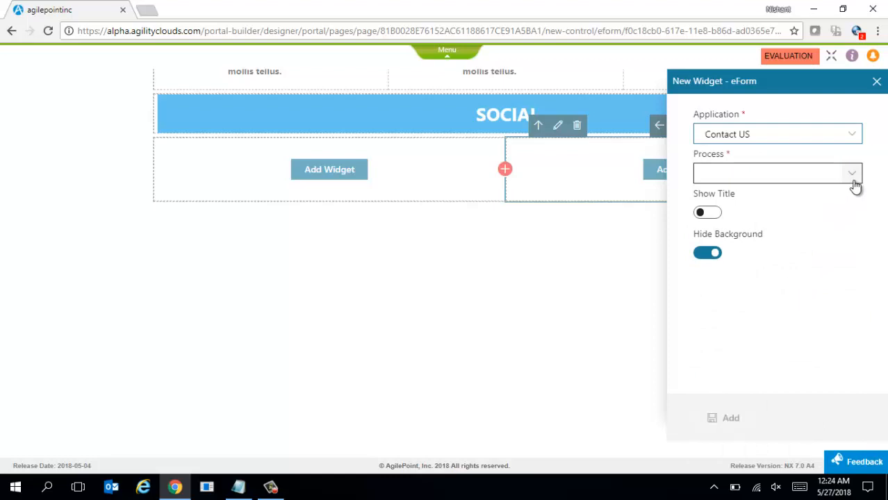
pyautogui.click(854, 182)
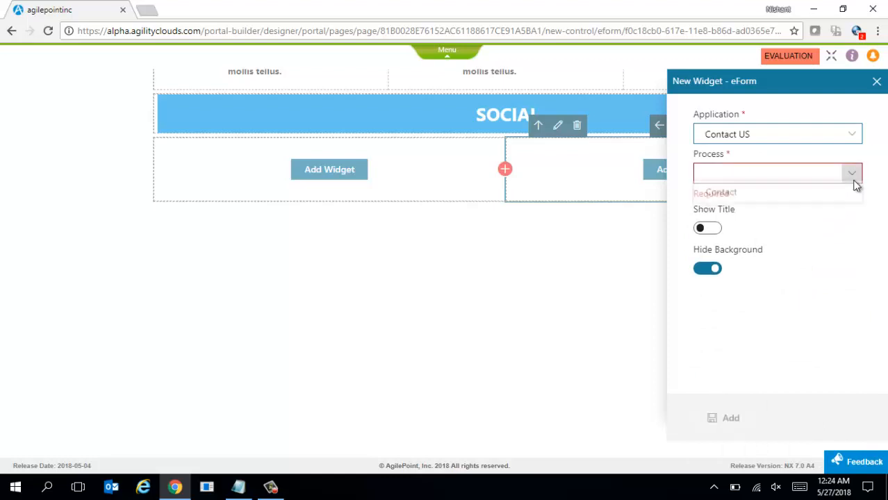
pyautogui.click(797, 199)
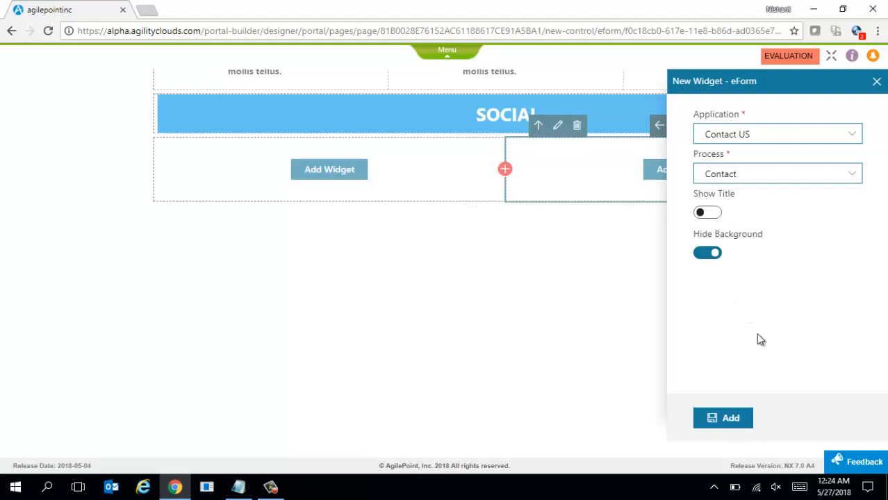
pyautogui.click(731, 419)
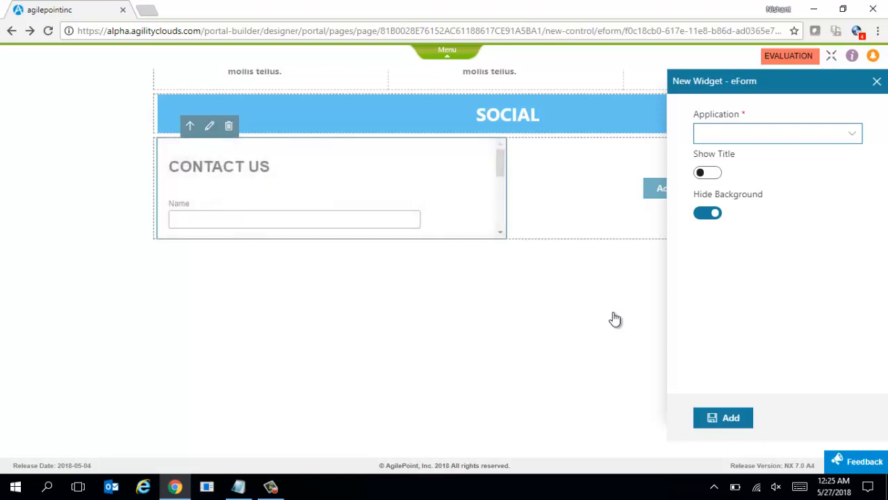
# Step: Close the remaining New Widget - eForm pane and reset the page zoom to 100%
pyautogui.hotkey('ctrl', '+')
pyautogui.hotkey('ctrl', '+')
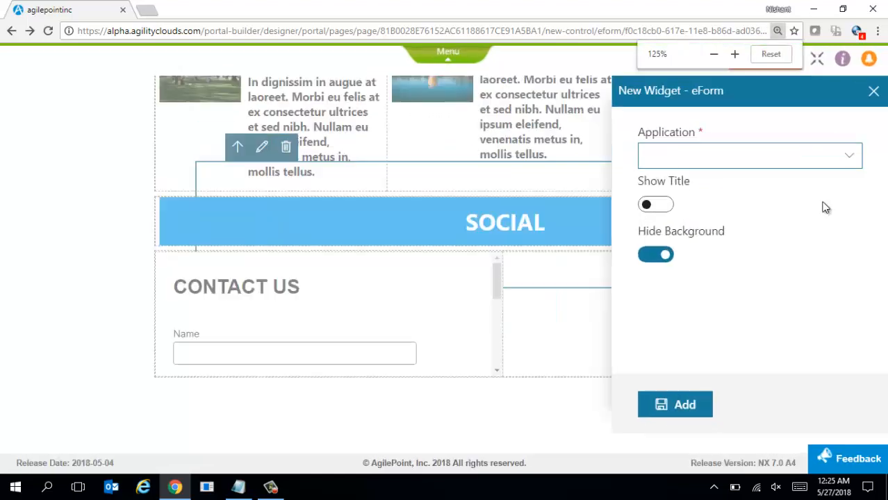
pyautogui.click(876, 93)
pyautogui.click(777, 31)
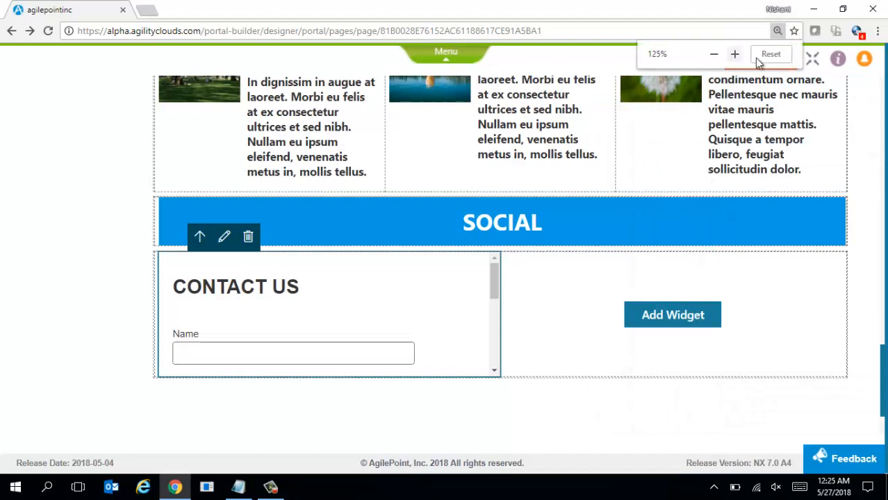
pyautogui.click(756, 58)
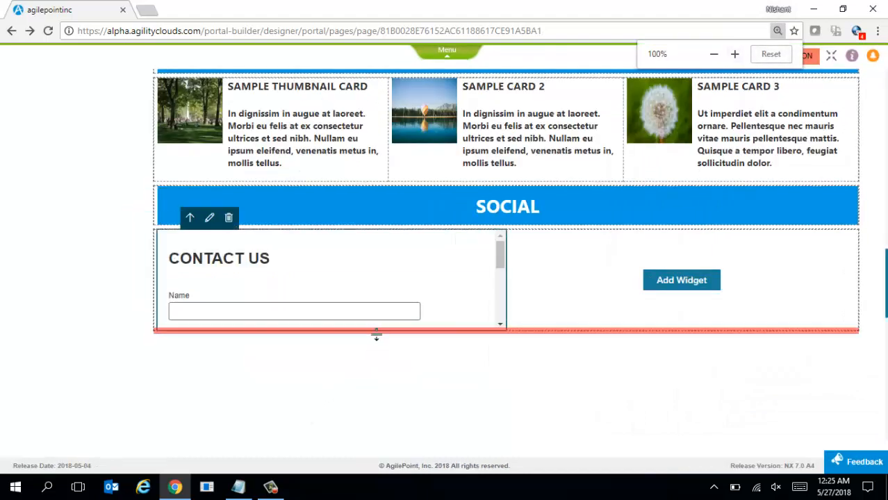
# Step: Increase the height of the Contact Us form's row to about 444 px
pyautogui.moveTo(376, 335); pyautogui.dragTo(400, 458)
pyautogui.scroll(-2, 886, 264)
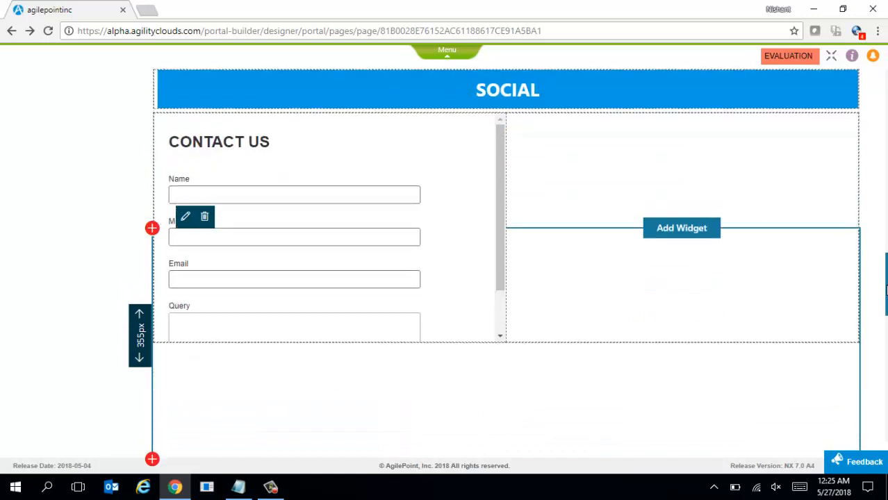
pyautogui.moveTo(524, 308); pyautogui.dragTo(537, 370)
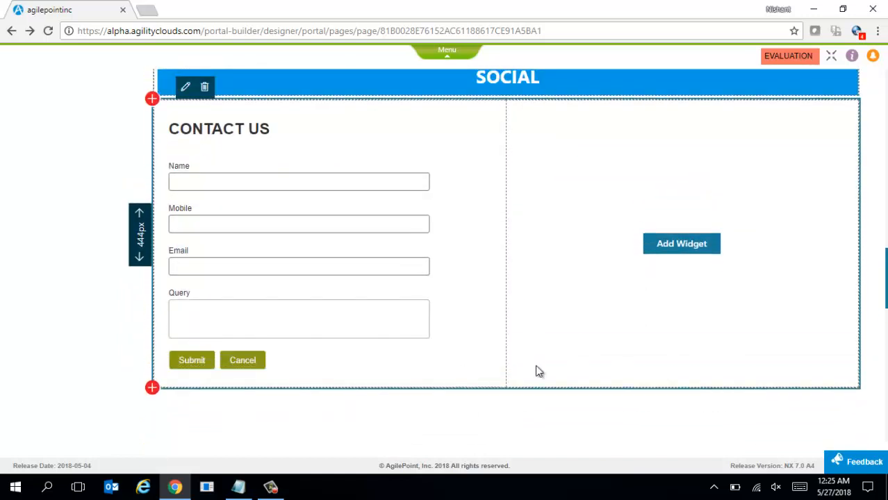
# Step: Insert an Embed widget in the second column beside the Contact Us form, using the Yammer embed-feed URL from item 10.b of Script.txt
pyautogui.hotkey('alt', 'Tab')
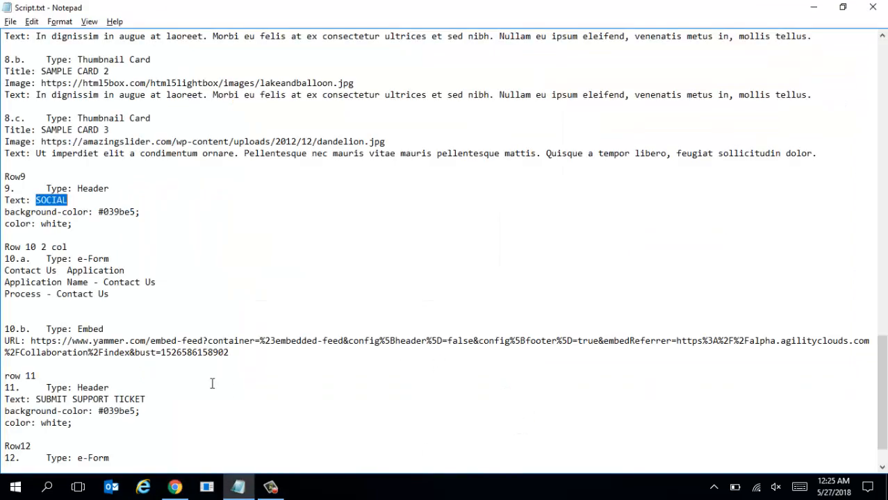
pyautogui.moveTo(32, 343); pyautogui.dragTo(241, 352)
pyautogui.hotkey('alt', 'Tab')
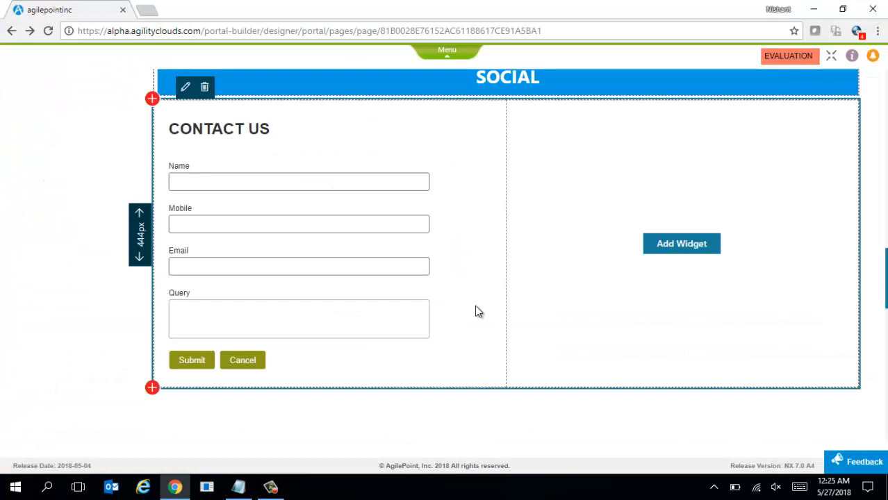
pyautogui.click(676, 248)
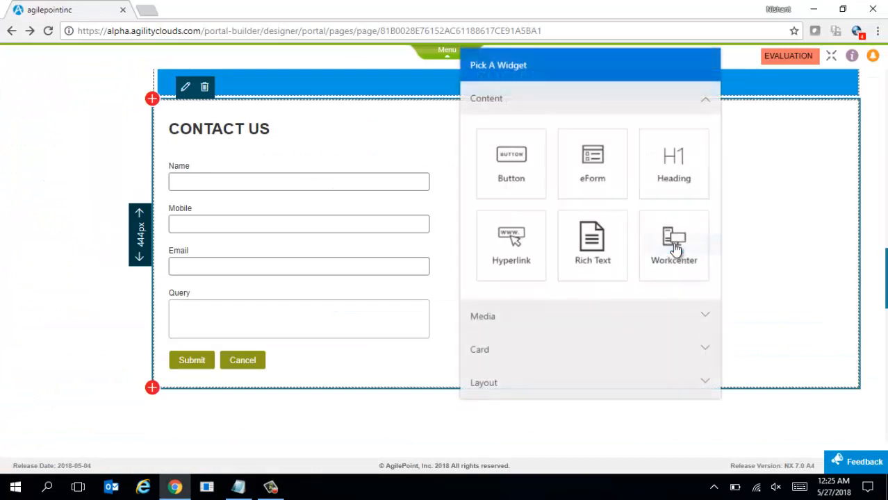
pyautogui.click(532, 330)
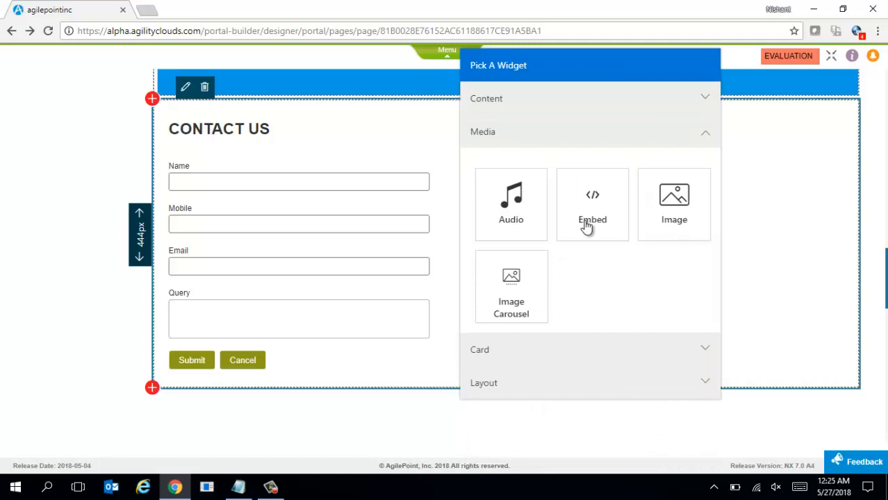
pyautogui.click(587, 221)
pyautogui.hotkey('ctrl', 'v')
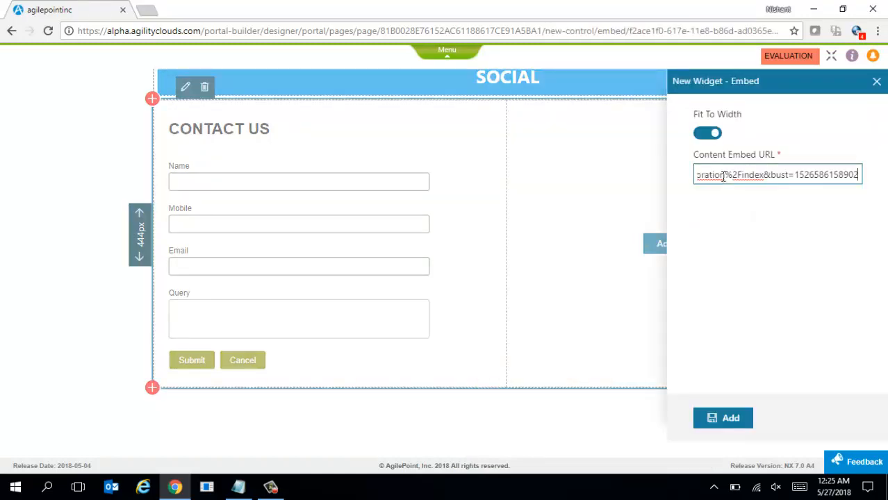
pyautogui.click(729, 424)
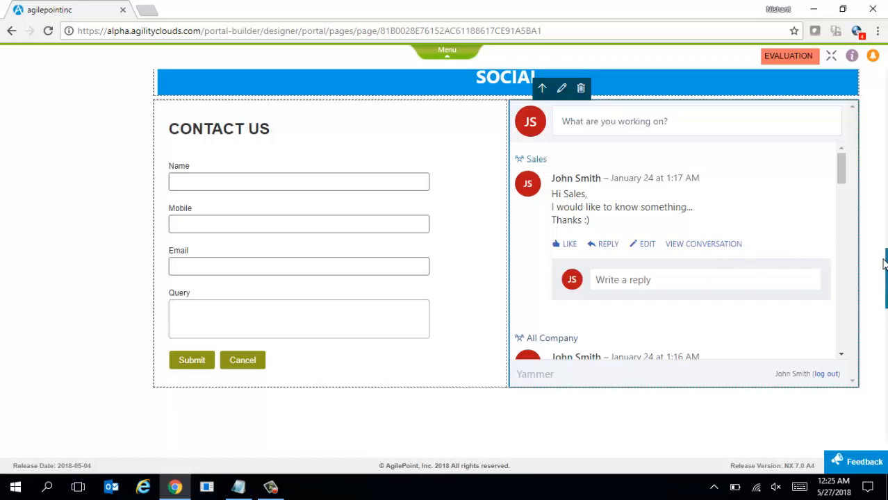
# Step: Copy the row 11 header's background colour code 039be5 from Script.txt
pyautogui.moveTo(887, 279); pyautogui.dragTo(887, 292)
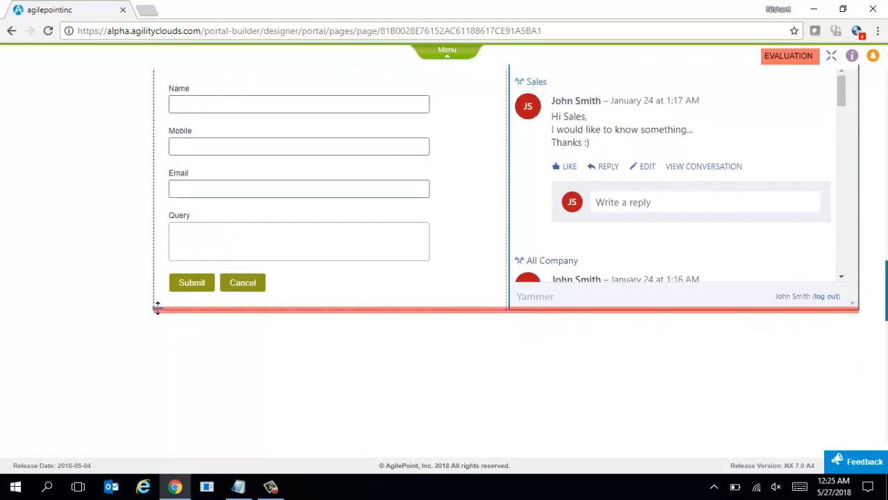
pyautogui.hotkey('alt', 'Tab')
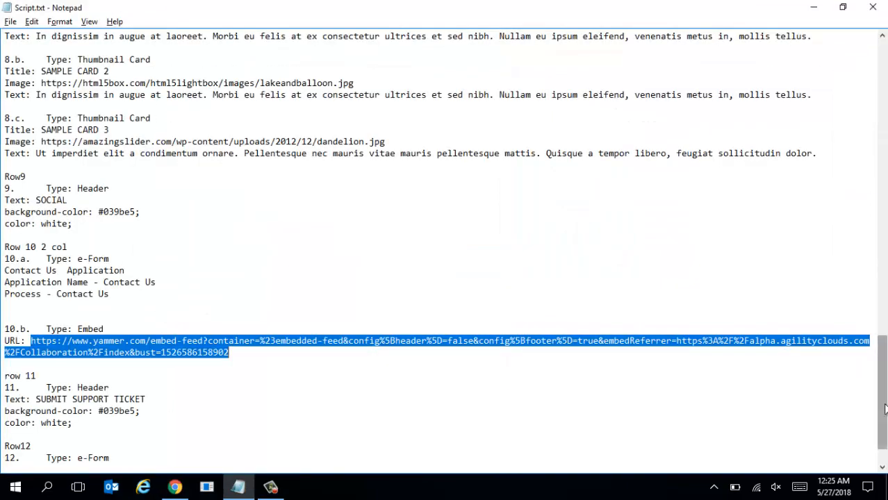
pyautogui.scroll(-2, 229, 352)
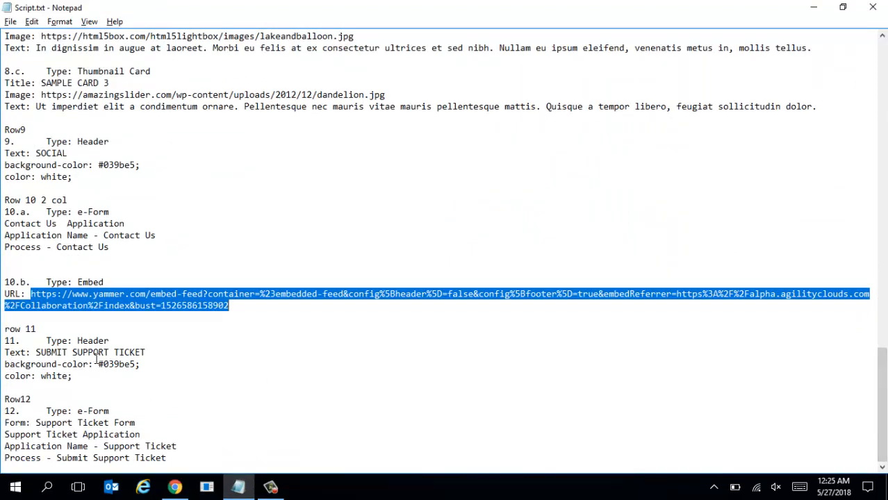
pyautogui.moveTo(103, 364); pyautogui.dragTo(135, 366)
pyautogui.hotkey('ctrl', 'c')
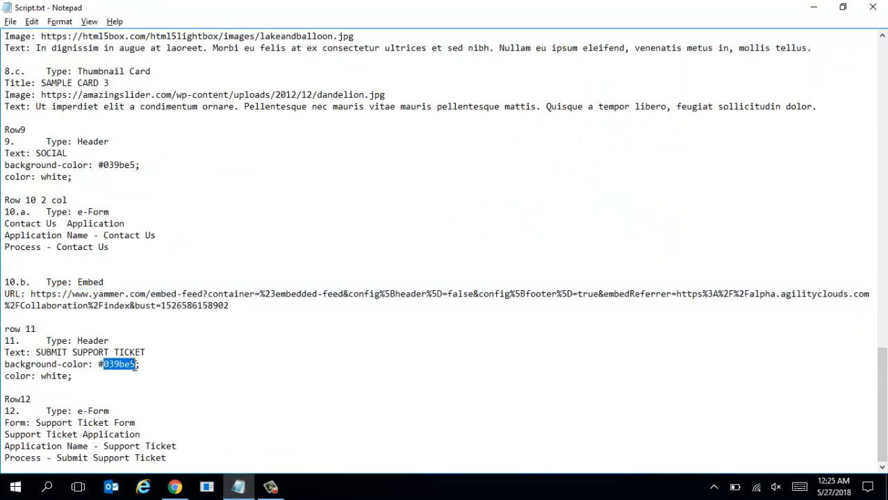
# Step: Add a row below the Contact Us and Yammer row and insert a Heading widget with background colour 039be5
pyautogui.hotkey('alt', 'Tab')
pyautogui.scroll(1, 155, 315)
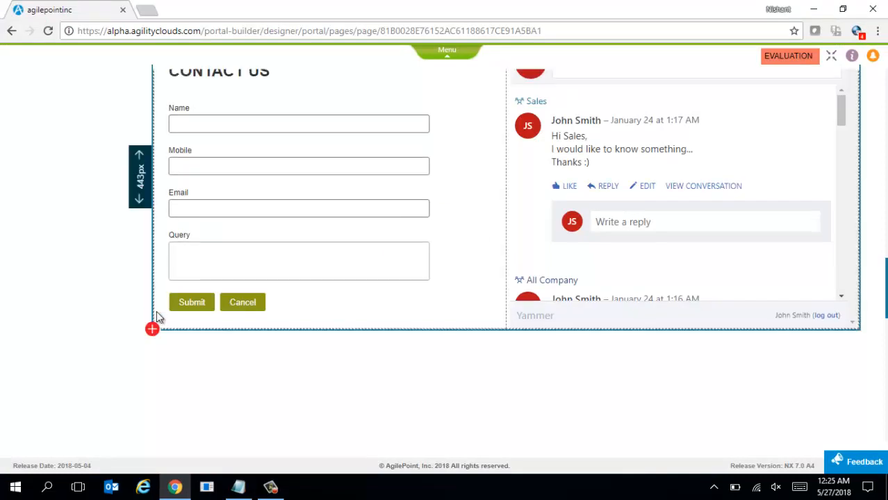
pyautogui.click(151, 330)
pyautogui.click(513, 369)
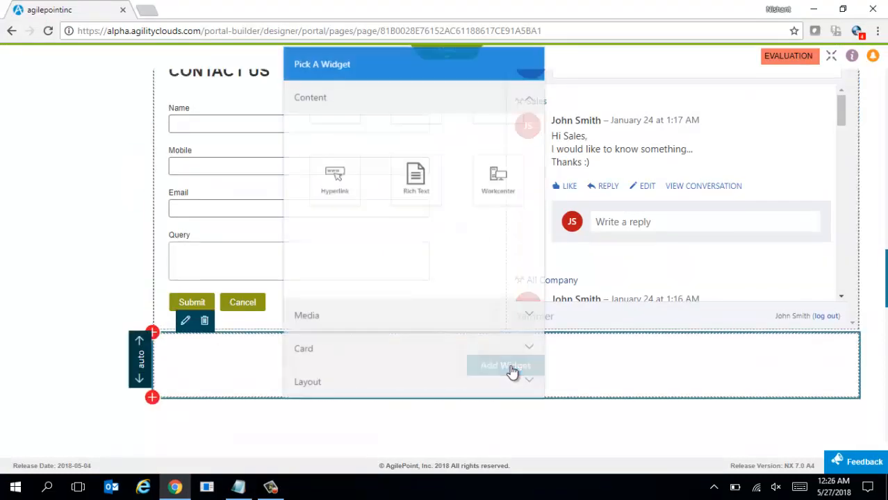
pyautogui.click(484, 179)
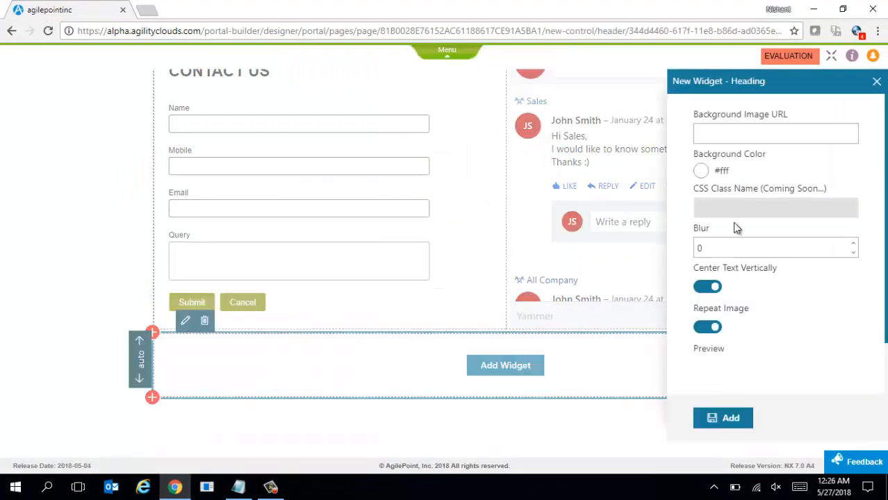
pyautogui.click(700, 175)
pyautogui.moveTo(700, 396); pyautogui.dragTo(629, 399)
pyautogui.hotkey('ctrl', 'v')
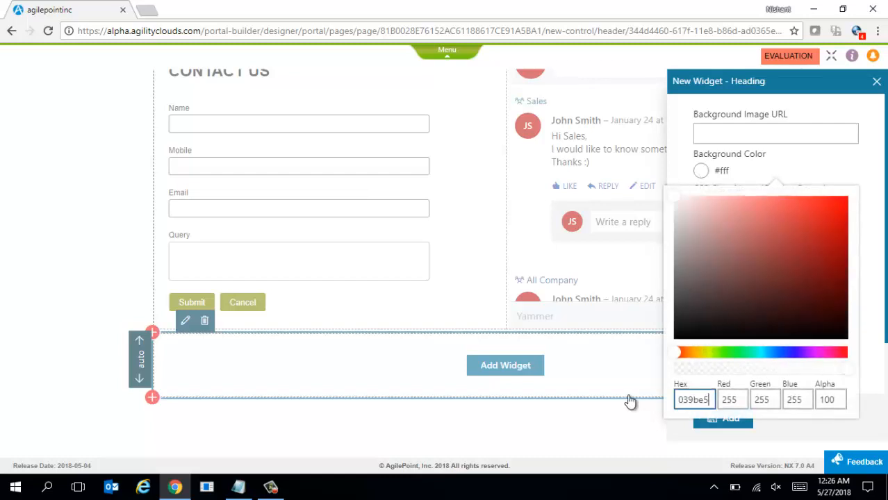
pyautogui.click(873, 324)
pyautogui.click(726, 421)
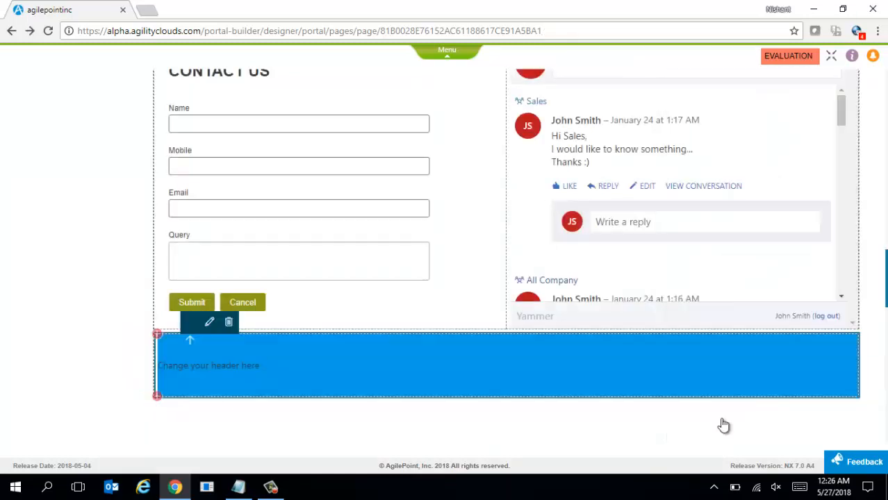
# Step: Replace the new heading's placeholder text with SUBMIT SUPPORT TICKET, copied from Script.txt
pyautogui.hotkey('alt', 'Tab')
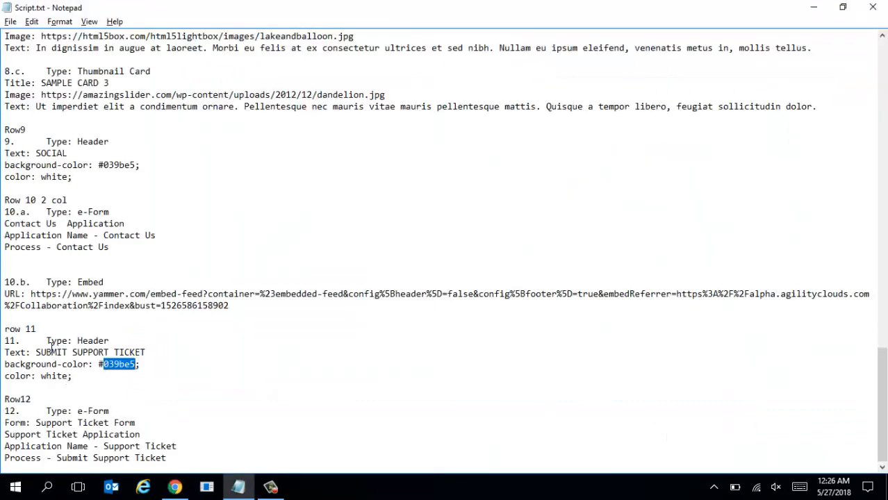
pyautogui.moveTo(38, 354); pyautogui.dragTo(148, 352)
pyautogui.hotkey('ctrl', 'c')
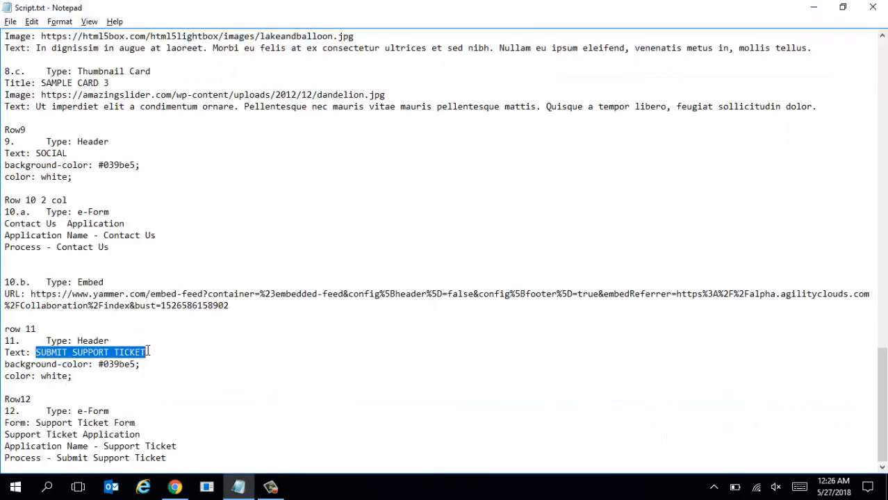
pyautogui.hotkey('alt', 'Tab')
pyautogui.moveTo(267, 369); pyautogui.dragTo(149, 366)
pyautogui.hotkey('ctrl', 'v')
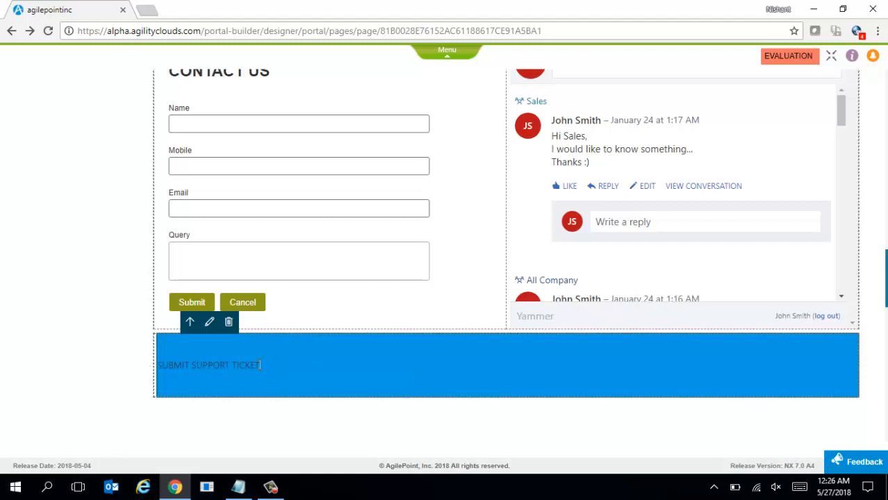
# Step: Format the SUBMIT SUPPORT TICKET text as a centered white heading and reduce its row height to about 61 px
pyautogui.moveTo(261, 365); pyautogui.dragTo(157, 365)
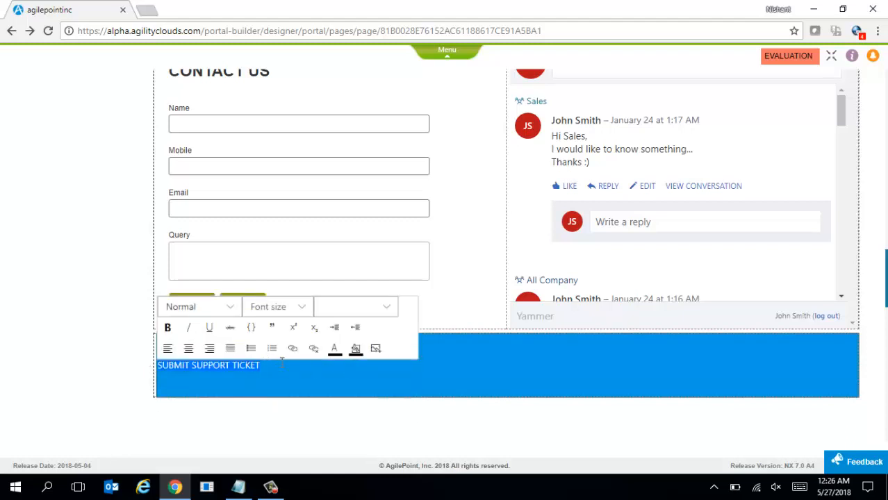
pyautogui.click(188, 348)
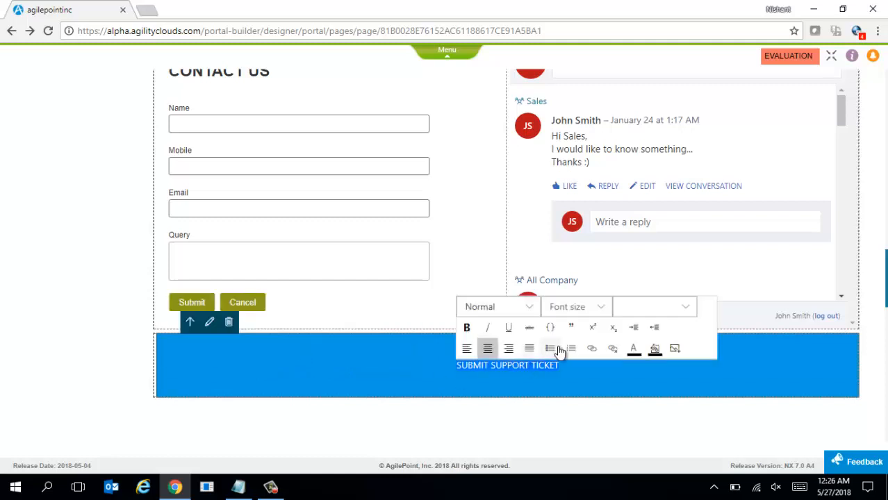
pyautogui.click(633, 349)
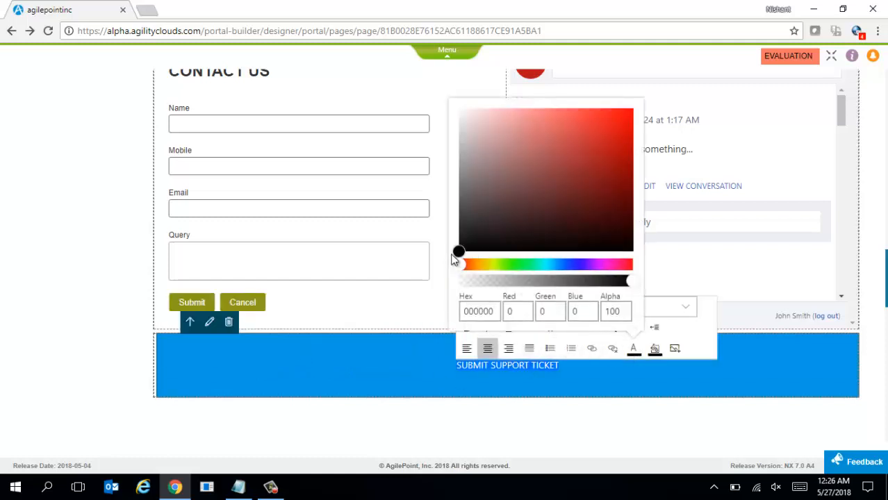
pyautogui.moveTo(453, 259); pyautogui.dragTo(448, 87)
pyautogui.click(447, 87)
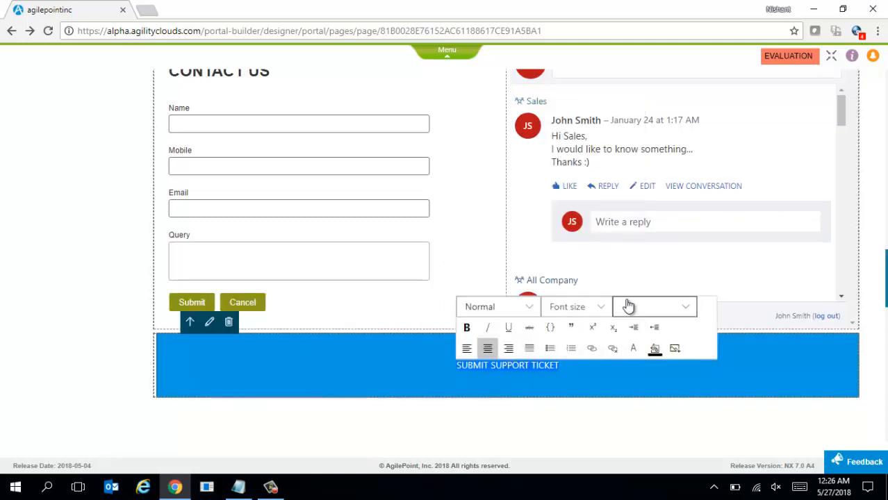
pyautogui.click(512, 308)
pyautogui.click(495, 349)
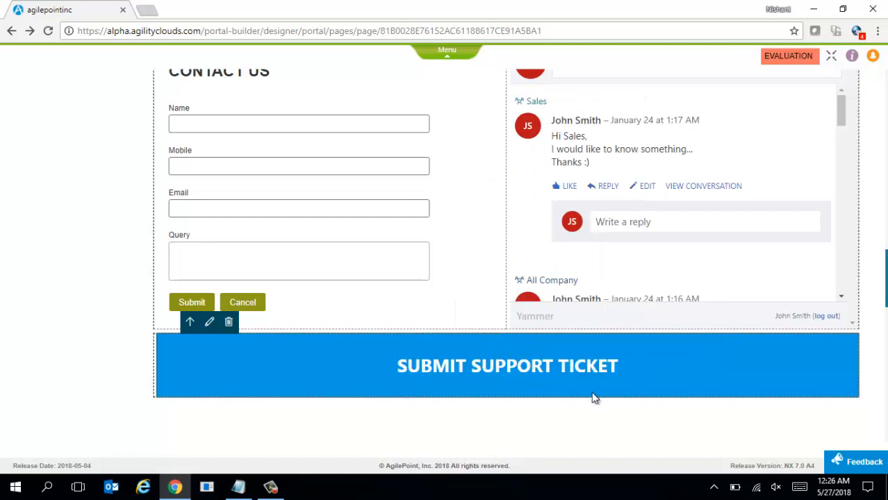
pyautogui.moveTo(553, 401); pyautogui.dragTo(549, 373)
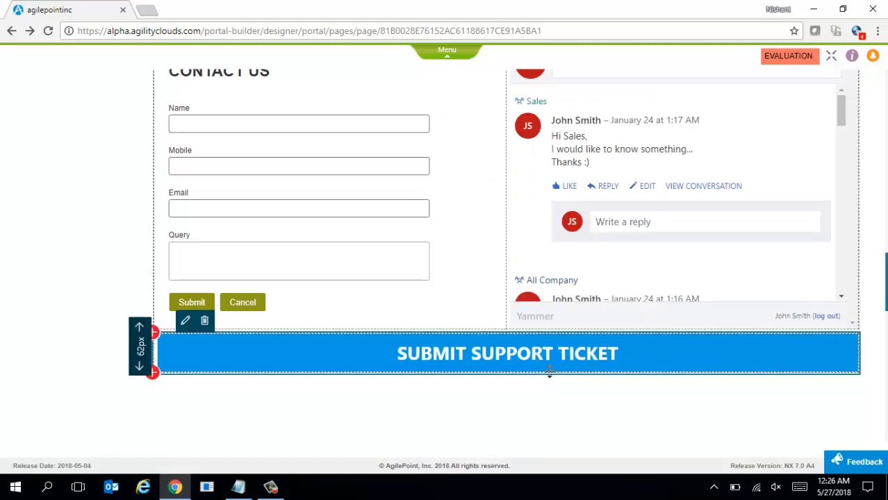
# Step: Check the Row12 details in Script.txt and start a new eForm widget in a row added below the SUBMIT SUPPORT TICKET heading
pyautogui.hotkey('alt', 'Tab')
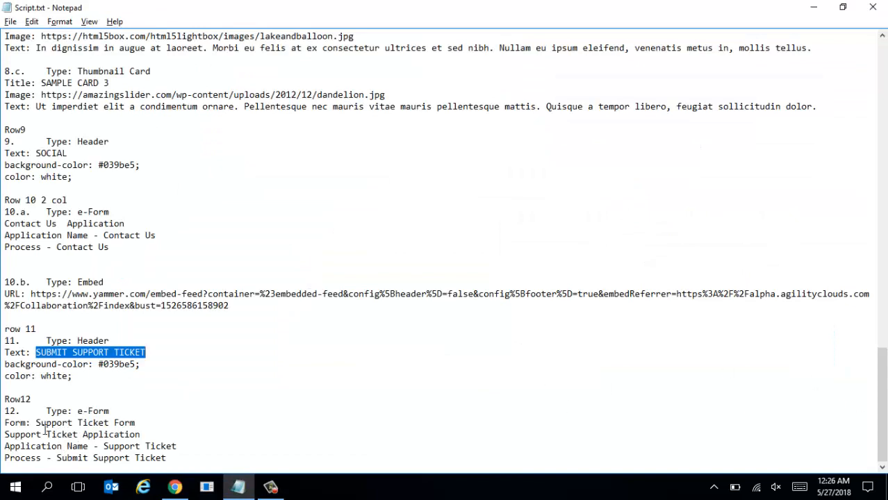
pyautogui.hotkey('alt', 'Tab')
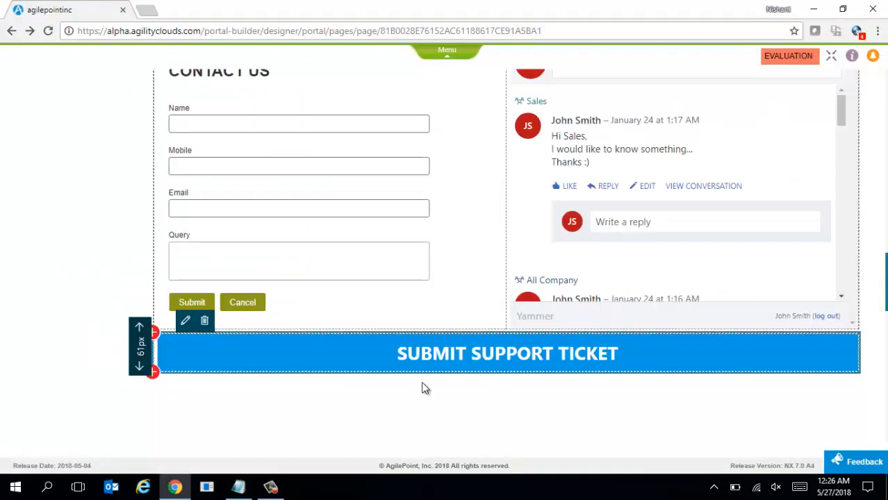
pyautogui.click(153, 373)
pyautogui.click(505, 411)
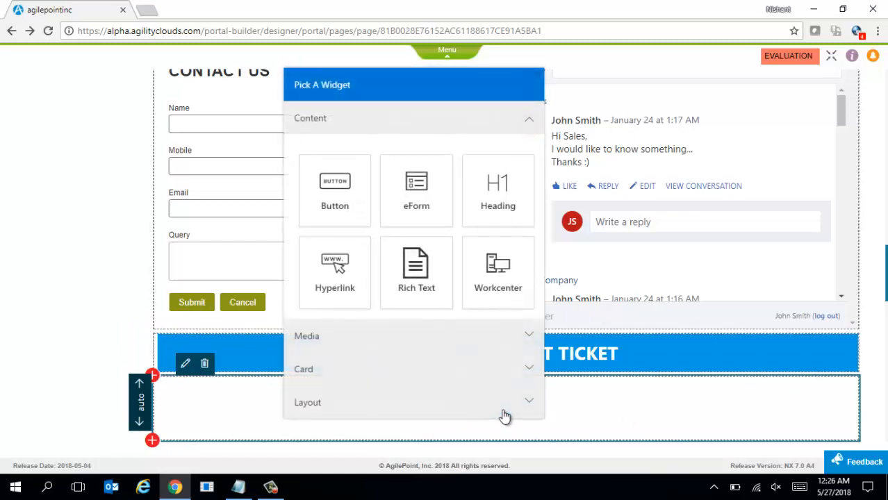
pyautogui.click(421, 204)
pyautogui.hotkey('alt', 'Tab')
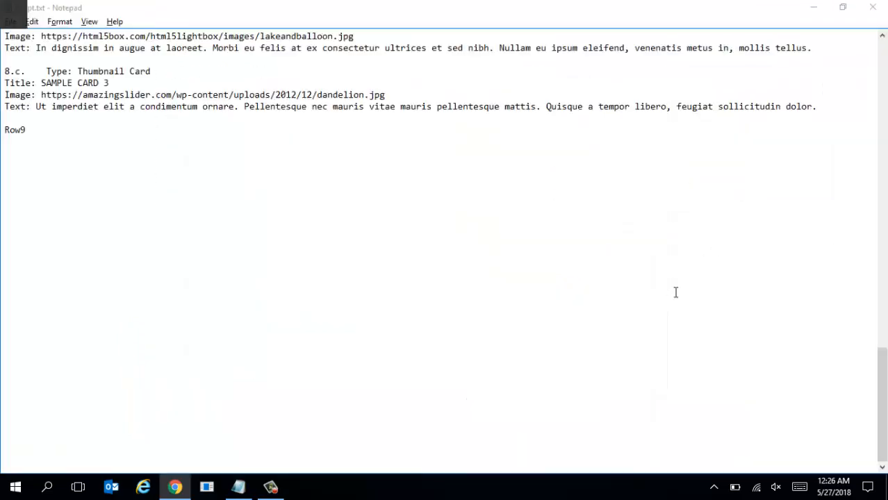
pyautogui.hotkey('alt', 'Tab')
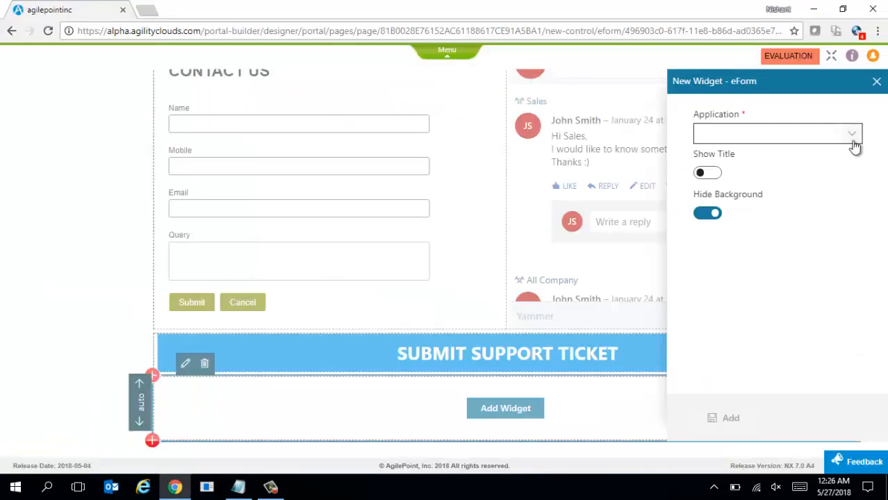
# Step: Choose Demo Application as the new eForm widget's application and Support Ticket App as its process
pyautogui.click(852, 134)
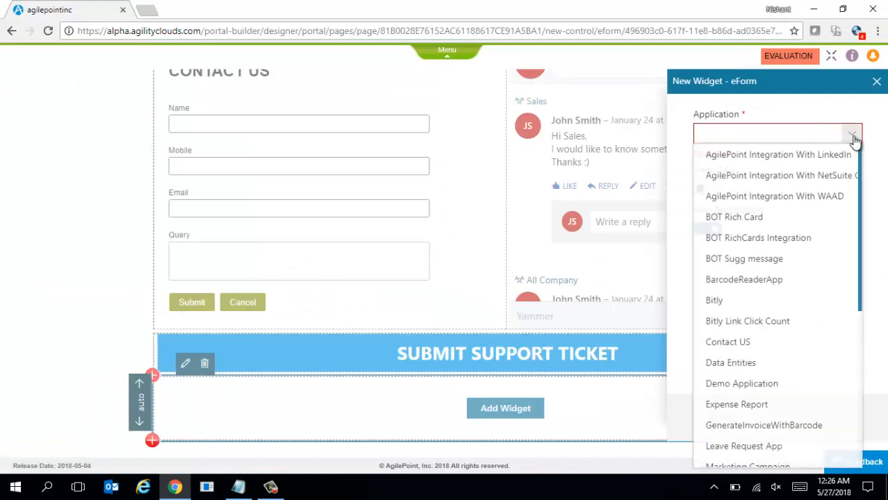
pyautogui.moveTo(859, 305); pyautogui.dragTo(861, 311)
pyautogui.click(788, 377)
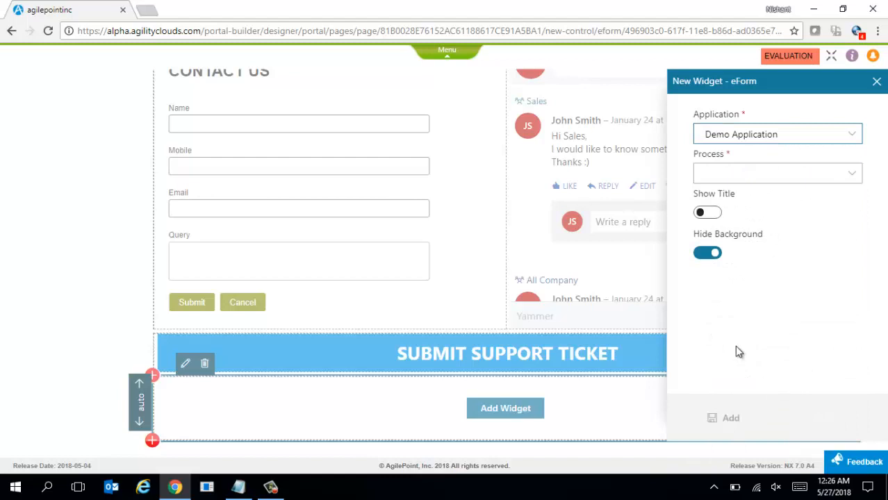
pyautogui.click(848, 178)
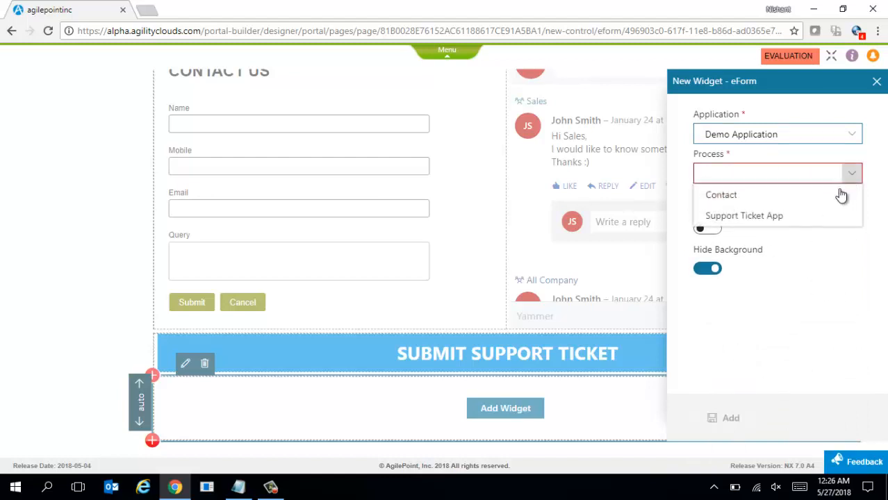
pyautogui.click(808, 218)
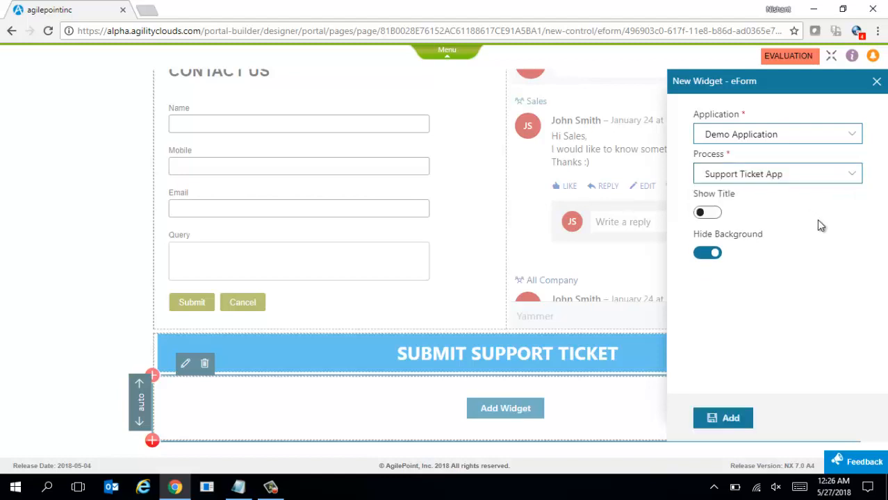
# Step: Add the configured support ticket eForm widget to the page and enlarge its row to about 342 px high
pyautogui.click(719, 419)
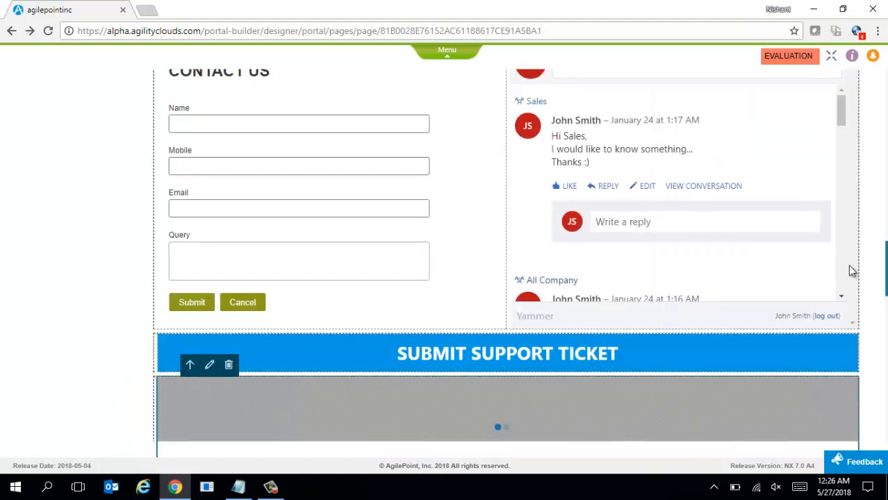
pyautogui.moveTo(886, 278); pyautogui.dragTo(886, 312)
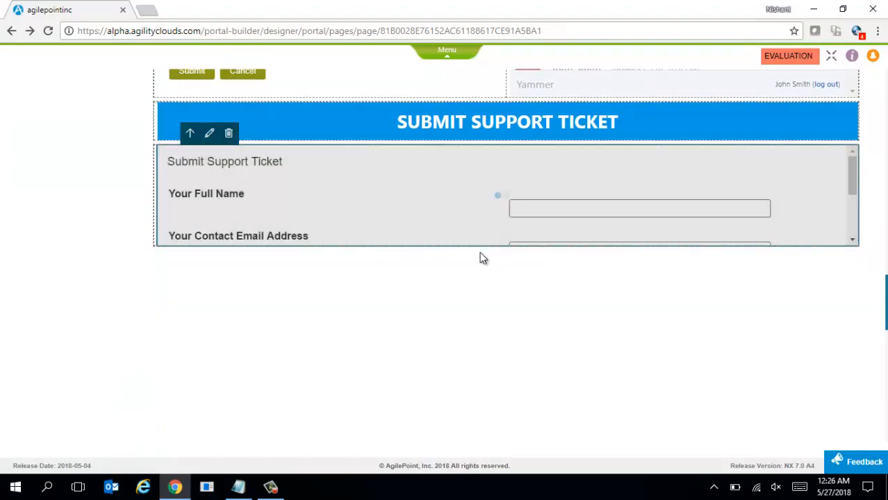
pyautogui.moveTo(476, 247); pyautogui.dragTo(500, 367)
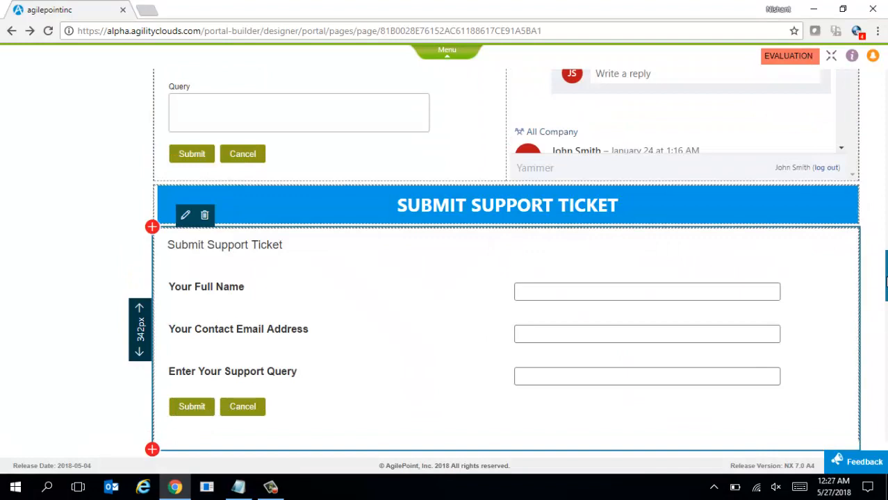
# Step: Review the SOCIAL and SUBMIT SUPPORT TICKET sections and save the changes to the demo page
pyautogui.moveTo(885, 281); pyautogui.dragTo(885, 271)
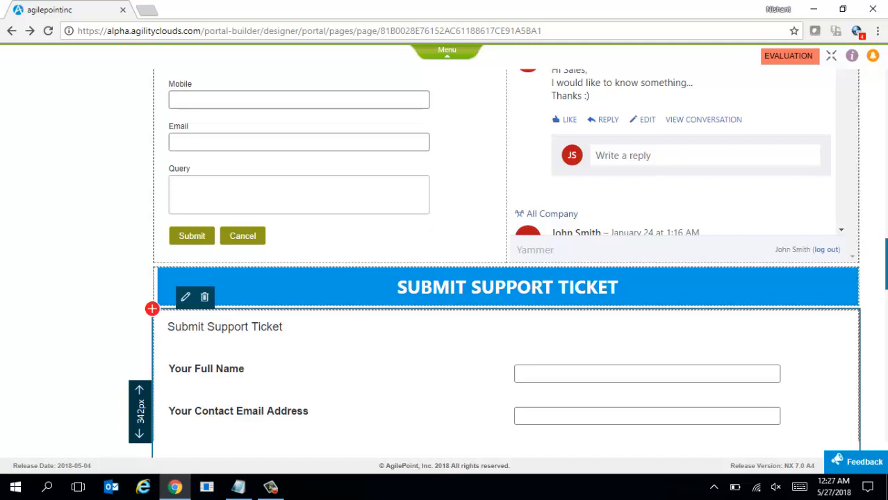
pyautogui.scroll(2, 506, 264)
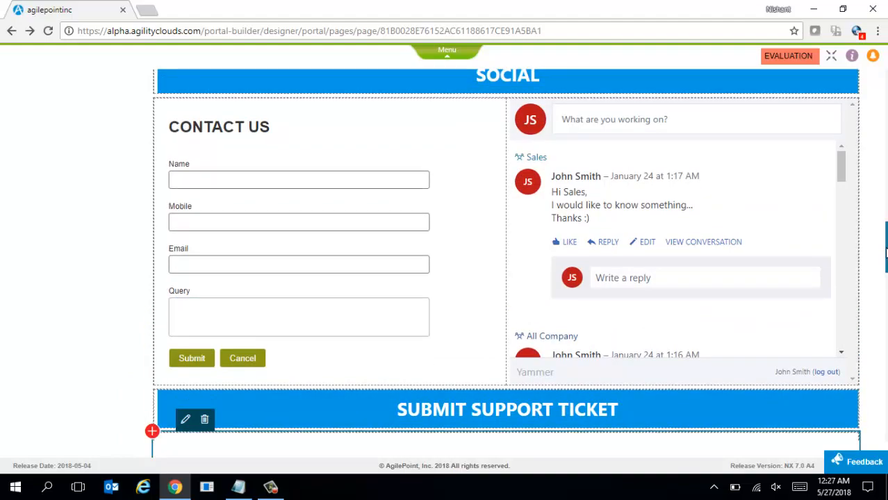
pyautogui.scroll(-8, 506, 264)
pyautogui.moveTo(886, 309); pyautogui.dragTo(884, 84)
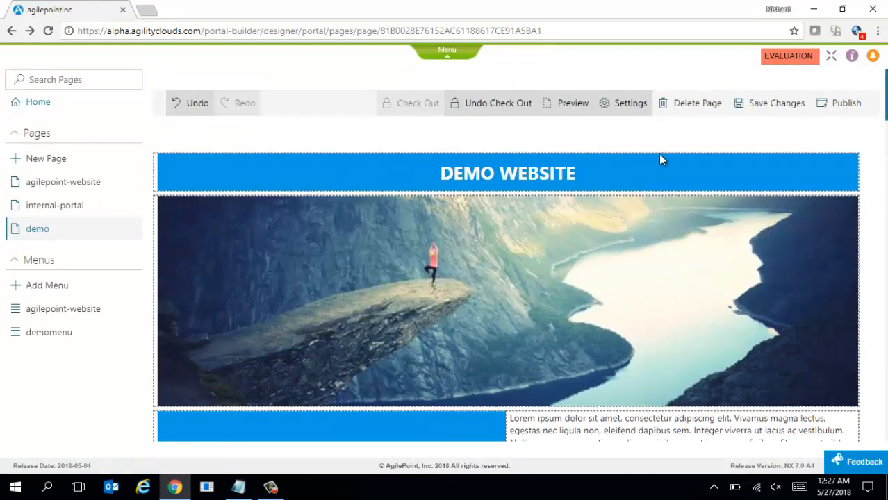
pyautogui.click(769, 107)
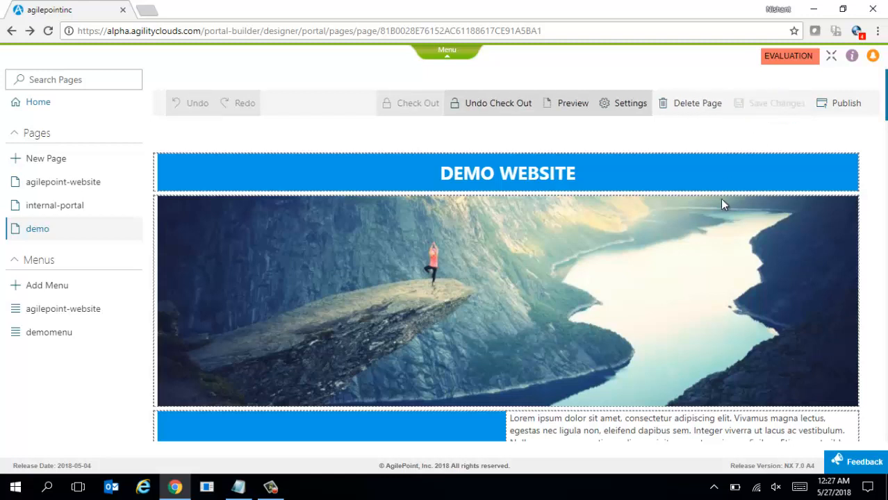
# Step: Create a new menu with the display name Demo and the internal name demo
pyautogui.click(61, 286)
pyautogui.click(710, 134)
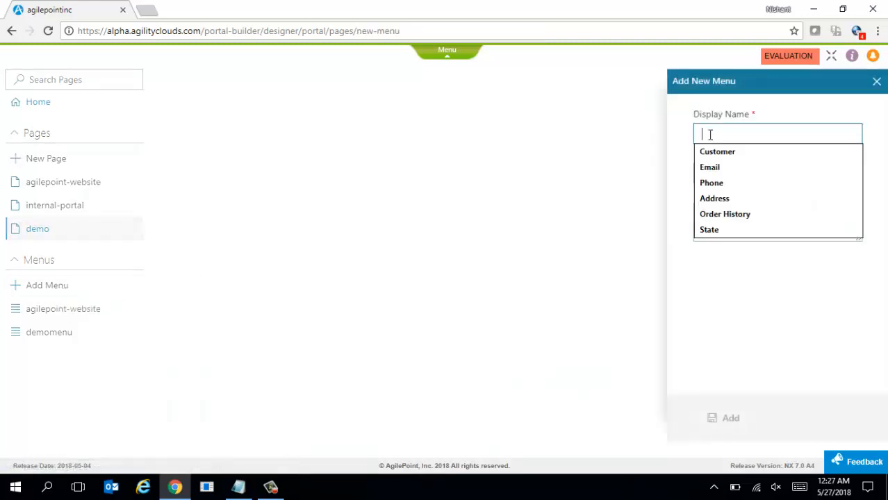
pyautogui.write('Demo1212')
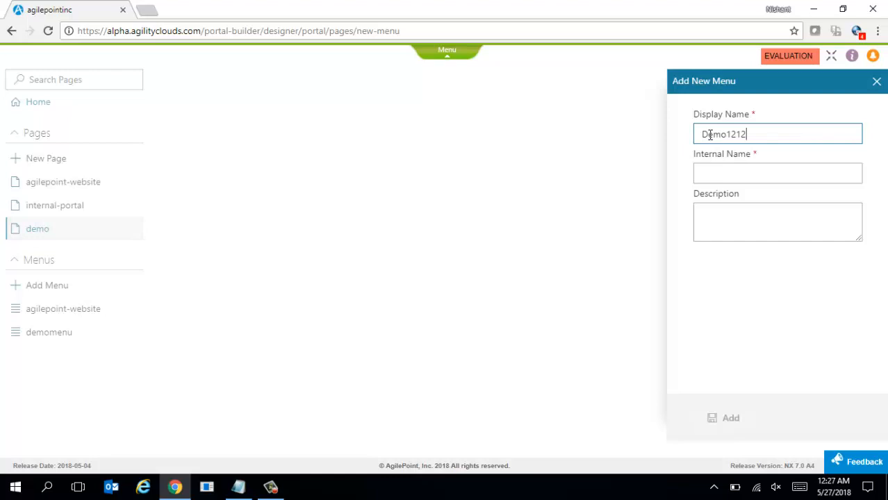
pyautogui.press('BackSpace')
pyautogui.press('BackSpace')
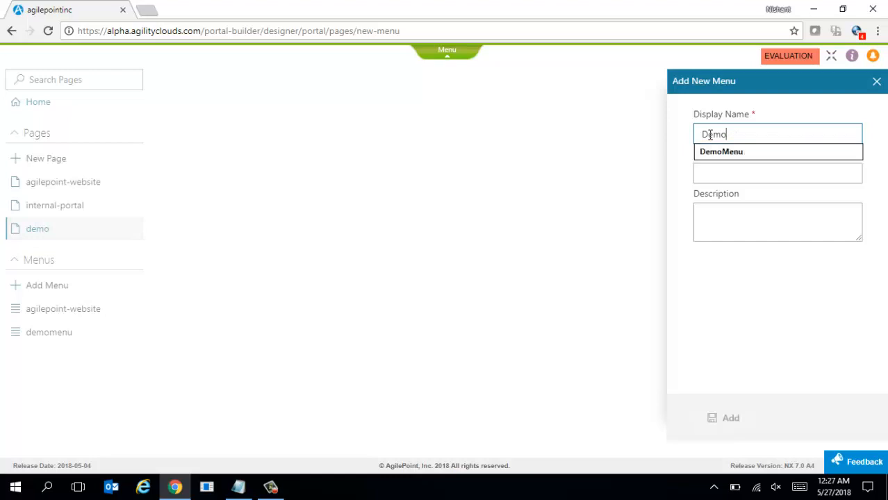
pyautogui.press('Tab')
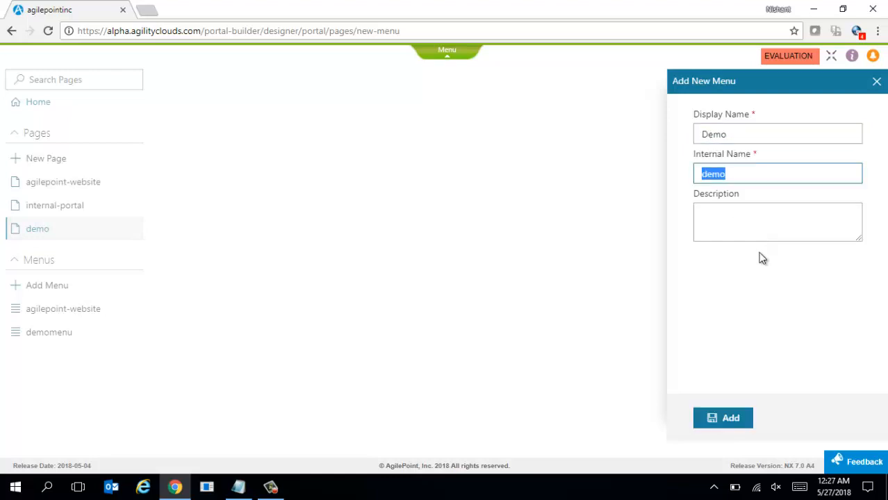
pyautogui.click(734, 415)
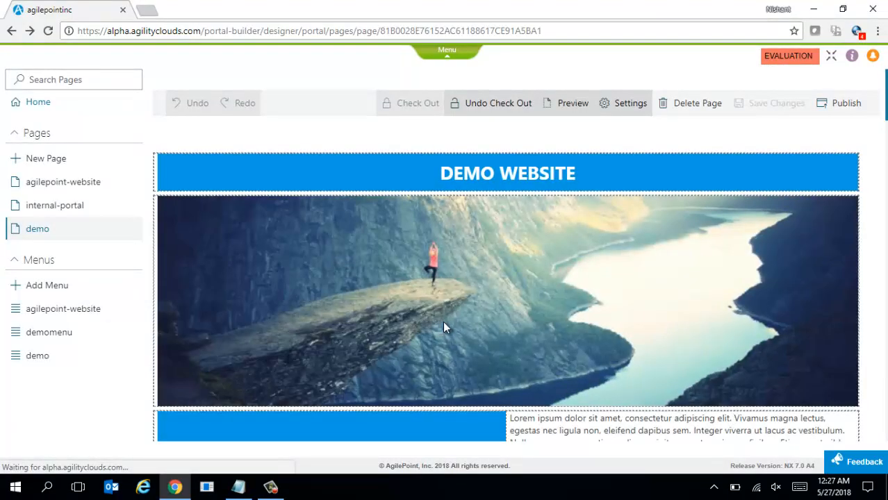
# Step: Add a Home menu item with internal name home and URL home to the new demo menu
pyautogui.click(38, 356)
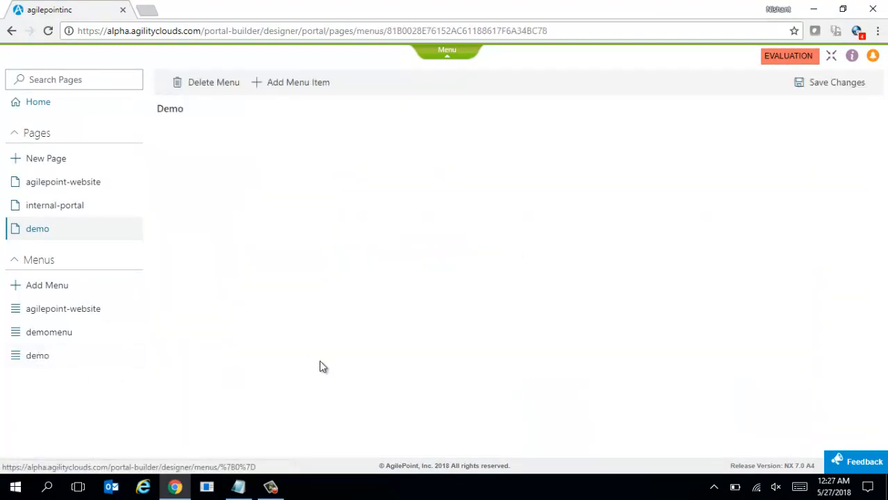
pyautogui.click(307, 87)
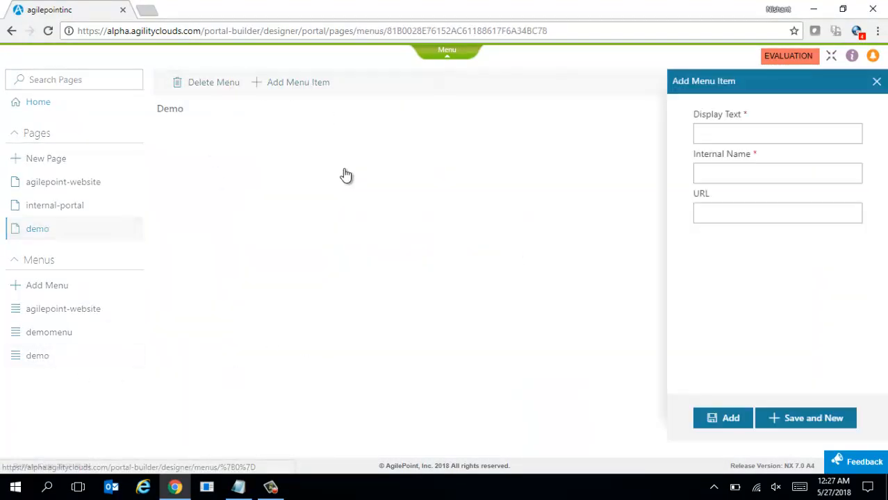
pyautogui.click(718, 137)
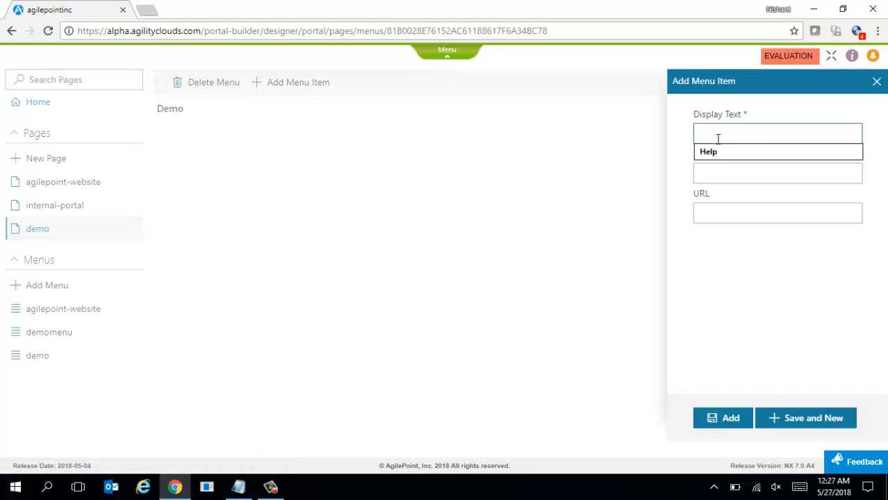
pyautogui.write('Home')
pyautogui.press('Tab')
pyautogui.press('Tab')
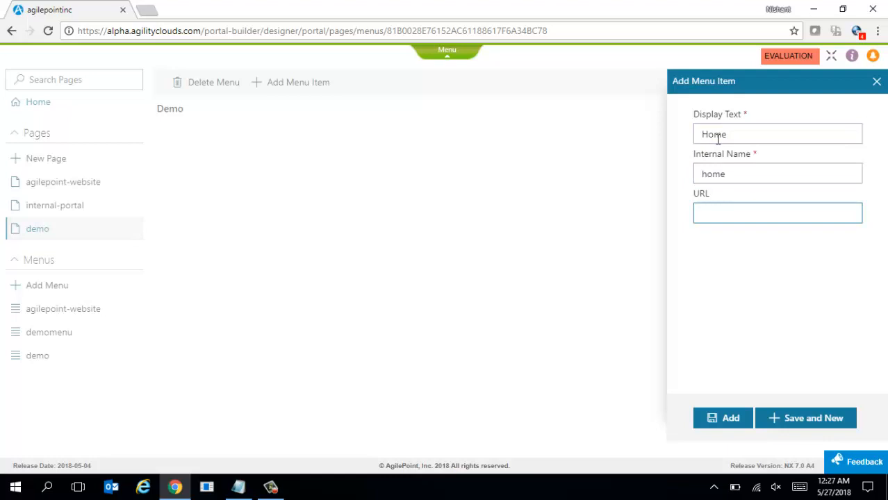
pyautogui.write('home')
pyautogui.press('Tab')
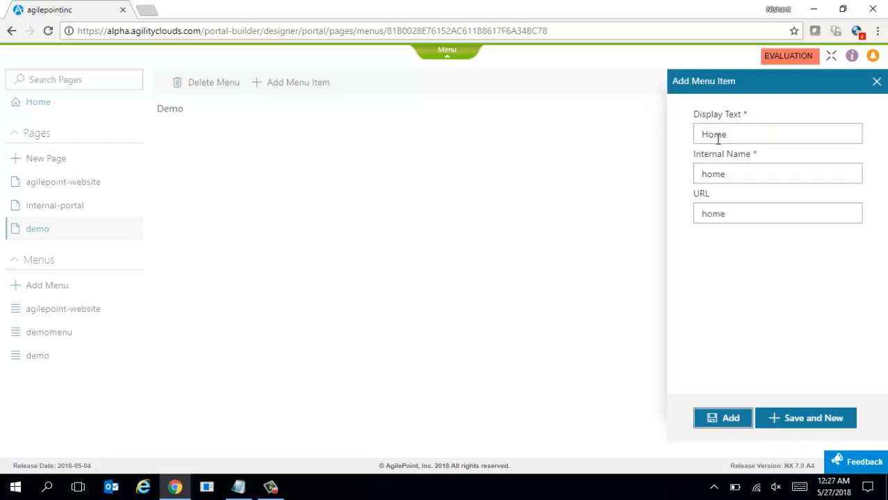
pyautogui.click(819, 420)
# Step: Add a Manage Center item with manage-center as internal name and URL to the demo menu, and close the item form
pyautogui.click(724, 132)
pyautogui.write('Ma')
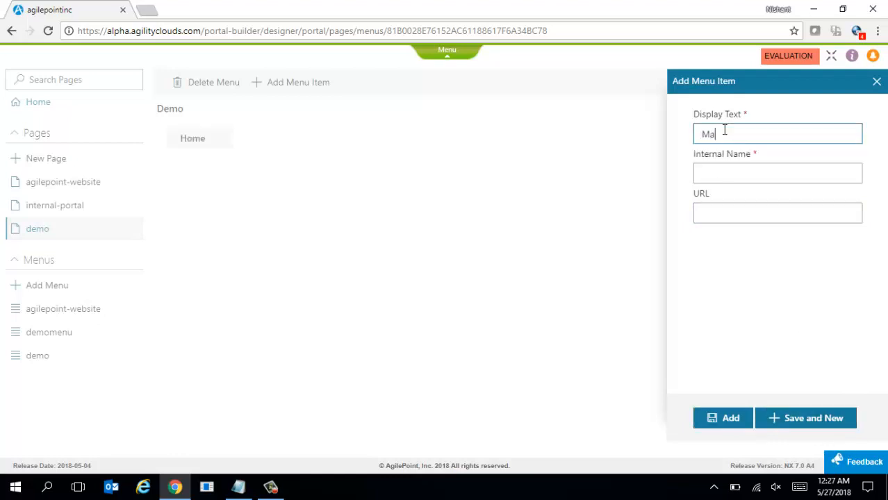
pyautogui.write('nage Center')
pyautogui.press('Tab')
pyautogui.hotkey('ctrl', 'c')
pyautogui.press('Tab')
pyautogui.hotkey('ctrl', 'v')
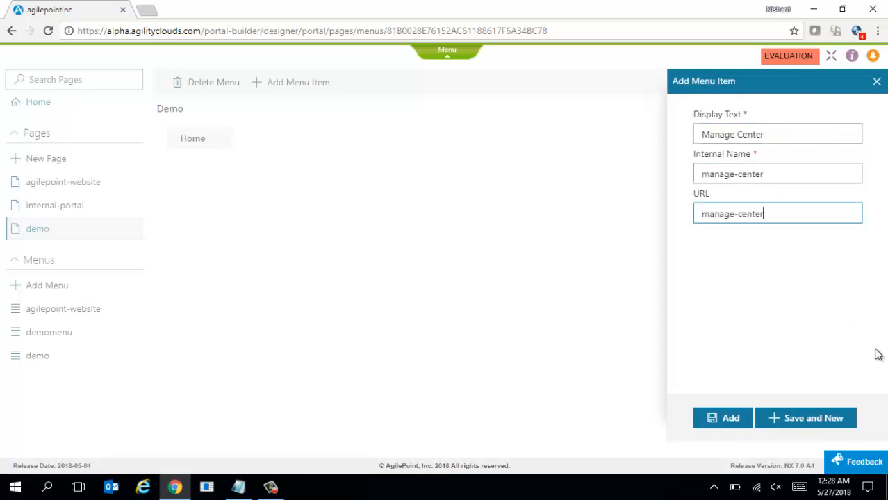
pyautogui.click(823, 418)
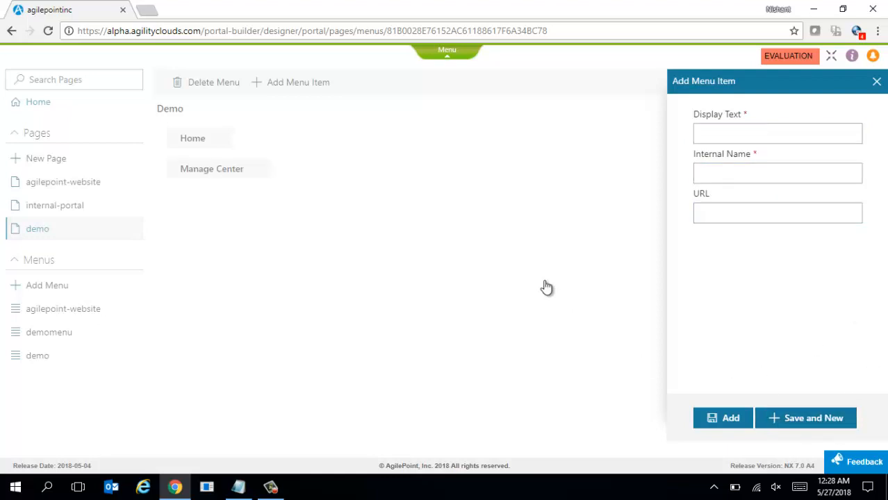
pyautogui.click(878, 82)
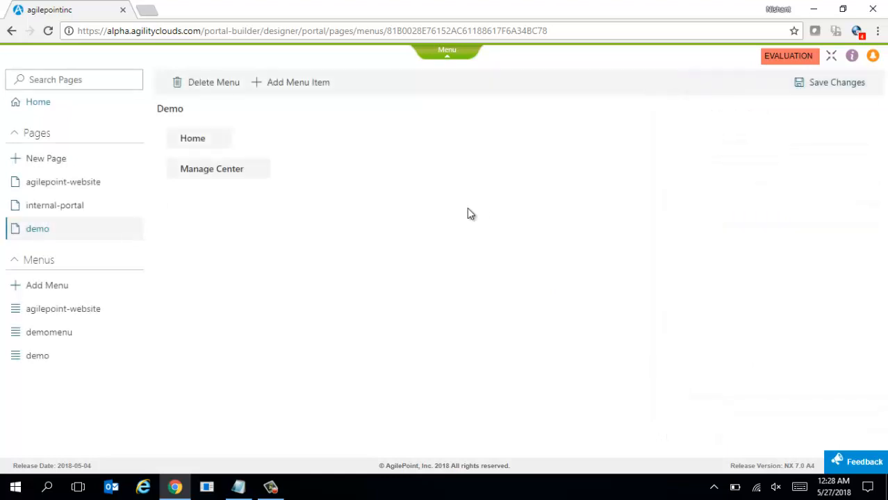
# Step: Check the items of the existing demomenu menu and add an empty row above the DEMO WEBSITE heading on the demo page
pyautogui.click(60, 338)
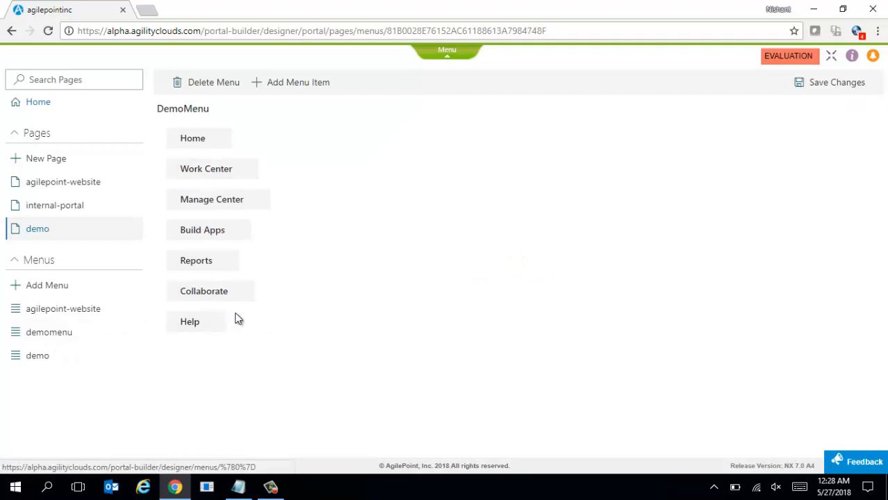
pyautogui.click(41, 233)
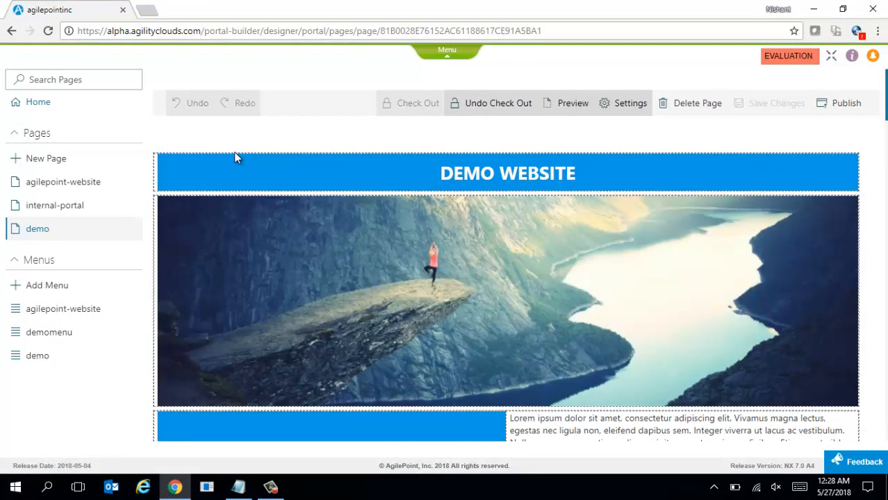
pyautogui.click(162, 159)
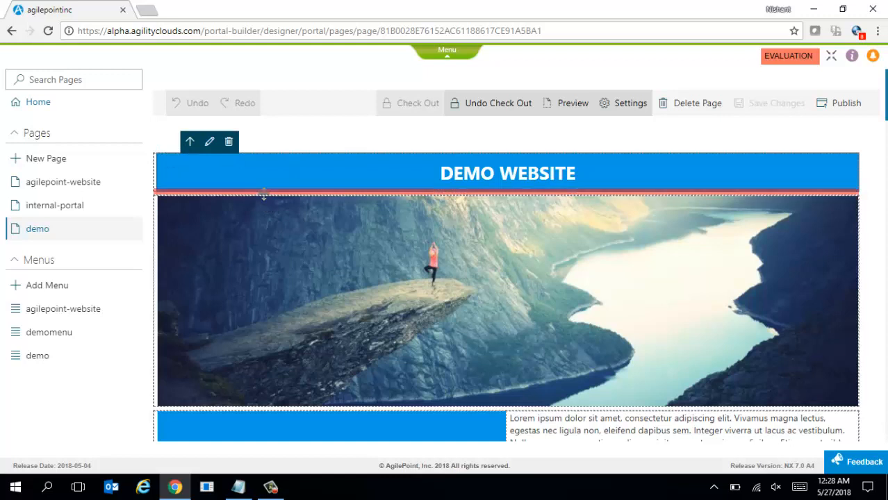
pyautogui.click(190, 142)
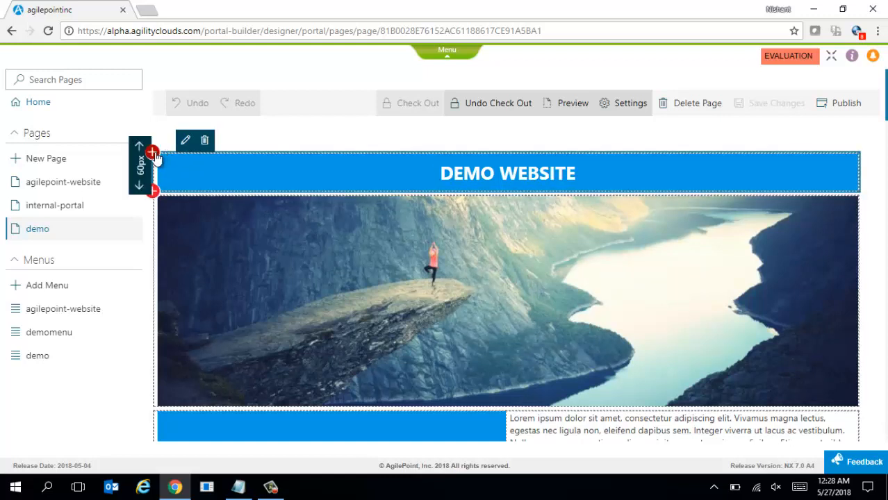
pyautogui.click(152, 152)
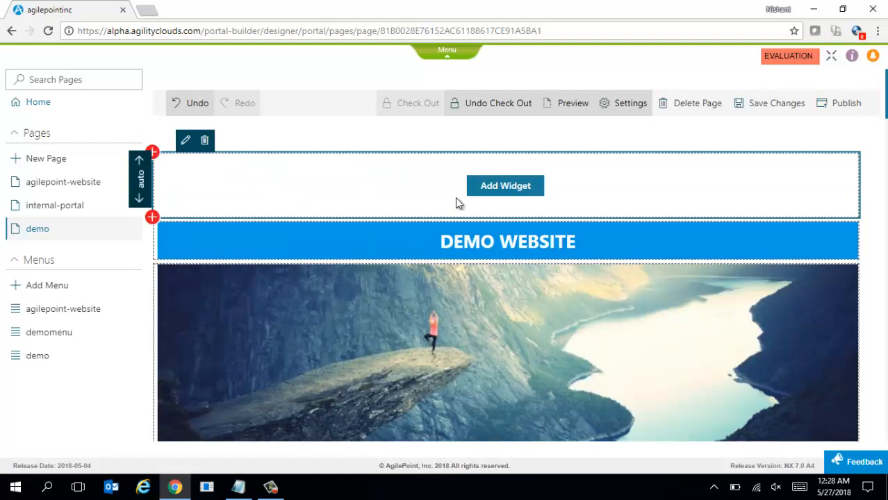
# Step: Start a Menu widget in the new first row with DemoMenu as its menu and the brand logo enabled
pyautogui.click(490, 188)
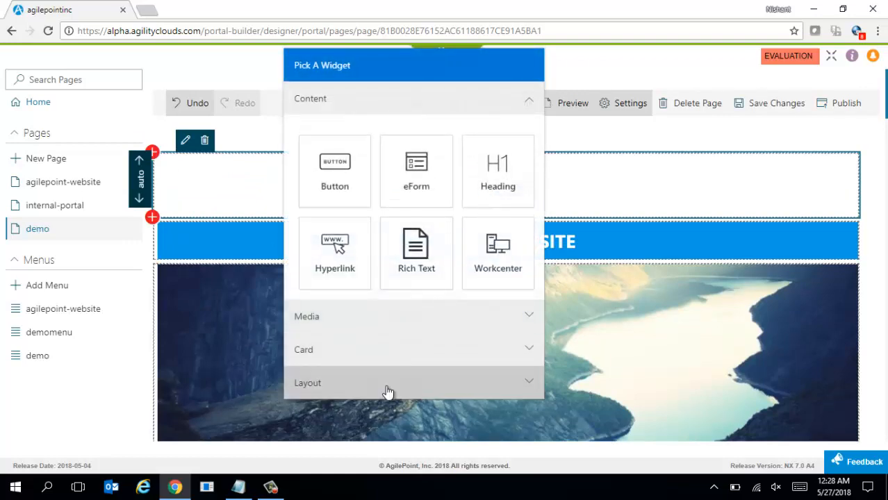
pyautogui.click(388, 385)
pyautogui.click(496, 286)
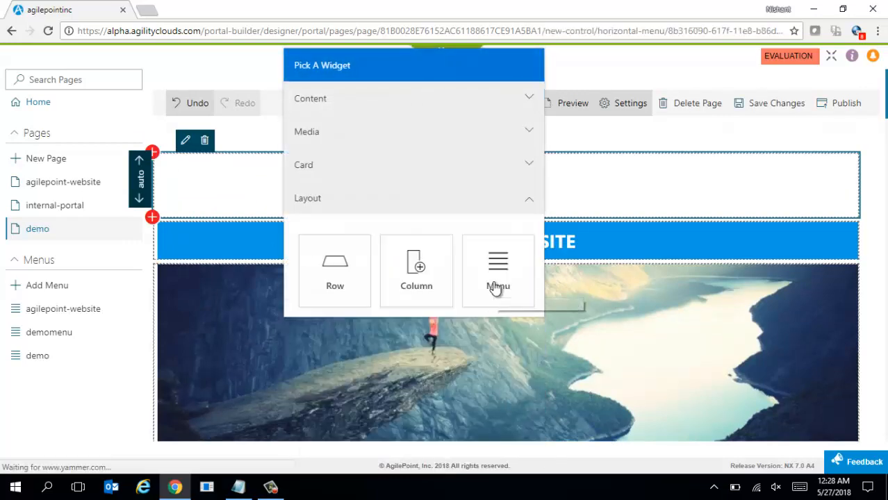
pyautogui.click(856, 139)
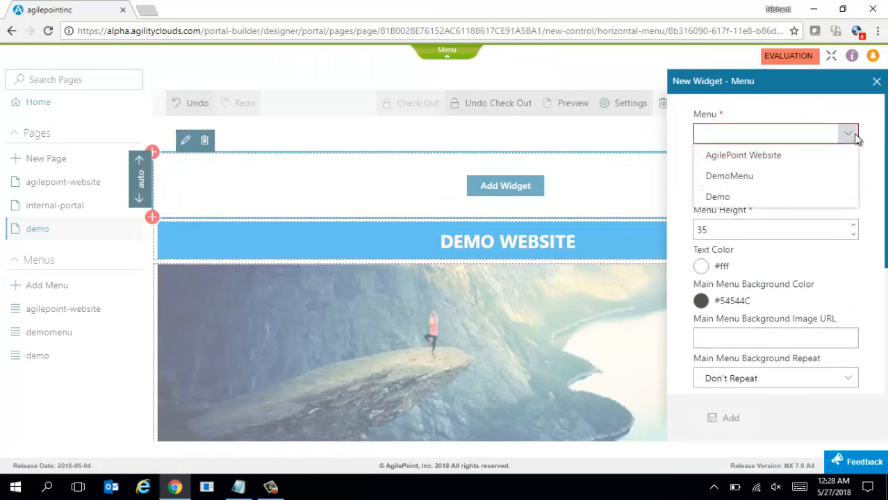
pyautogui.click(807, 178)
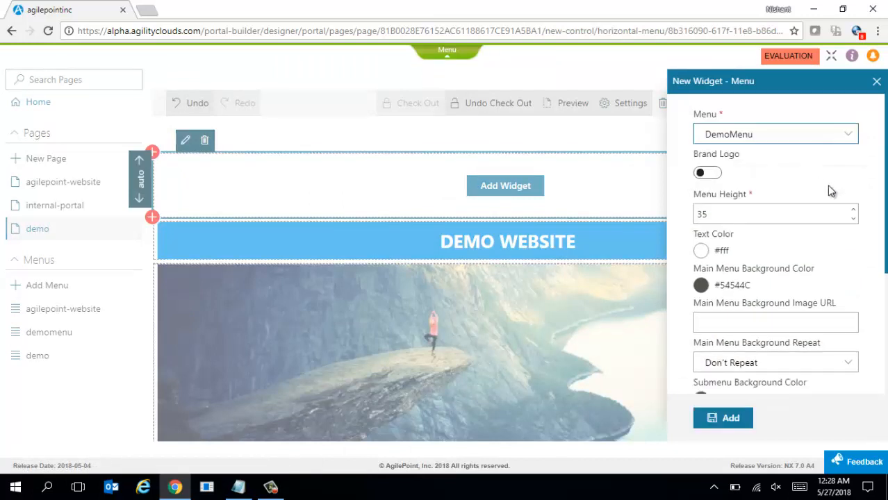
pyautogui.click(714, 174)
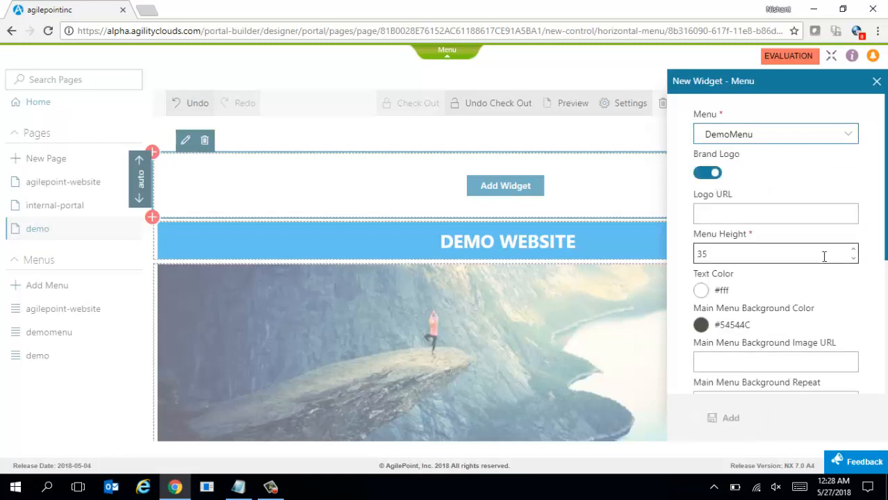
pyautogui.click(237, 488)
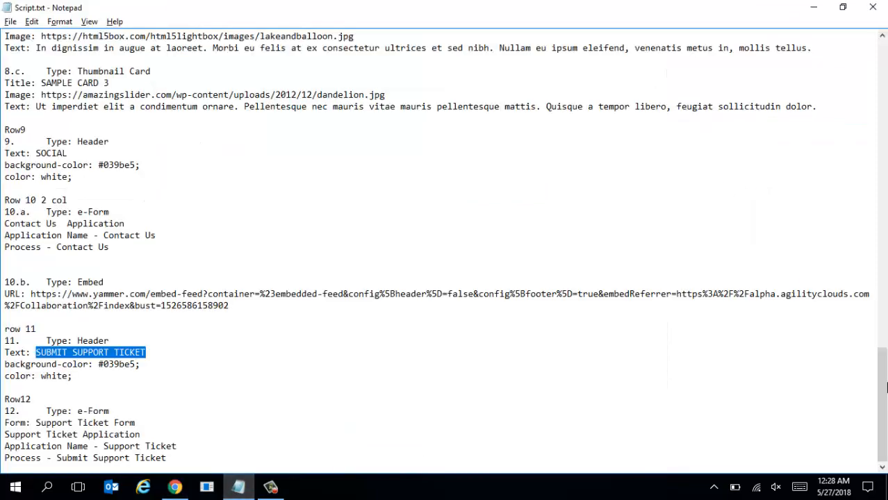
pyautogui.moveTo(882, 387); pyautogui.dragTo(883, 79)
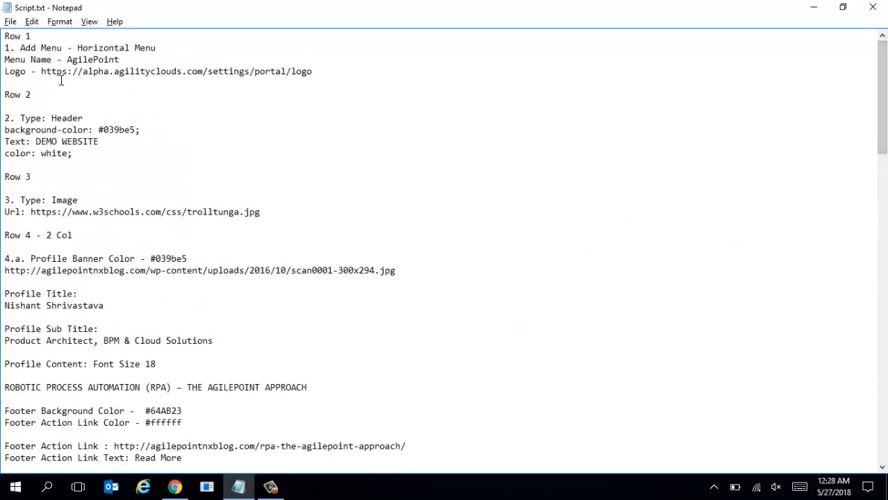
pyautogui.moveTo(42, 71); pyautogui.dragTo(329, 74)
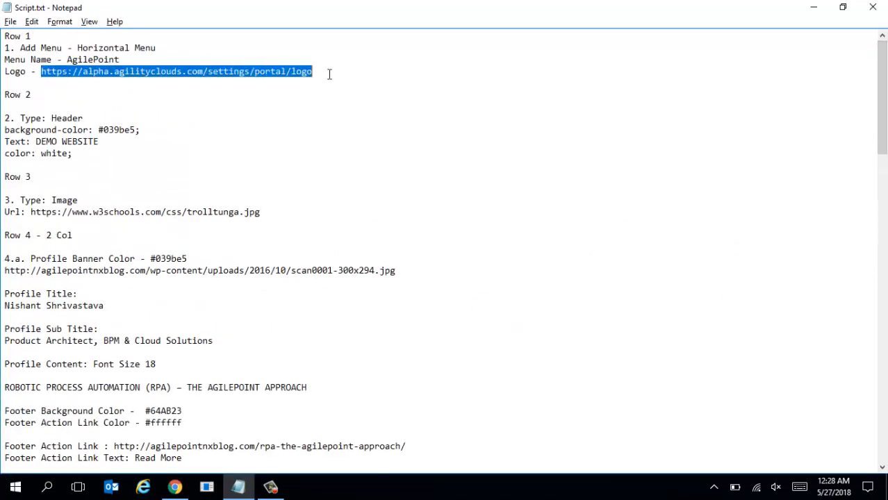
pyautogui.hotkey('alt', 'Tab')
pyautogui.click(699, 218)
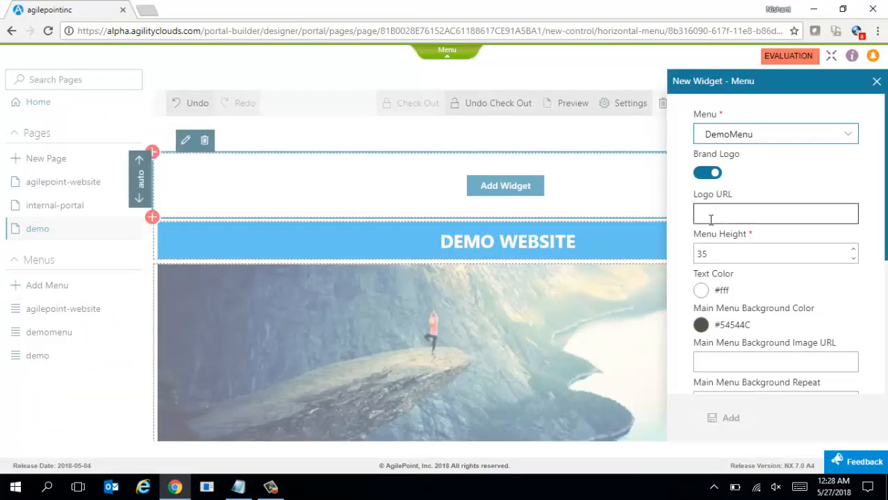
pyautogui.hotkey('ctrl', 'v')
# Step: Set the menu height to 50, check the remaining color and background options, and add the Menu widget to the page
pyautogui.doubleClick(748, 299)
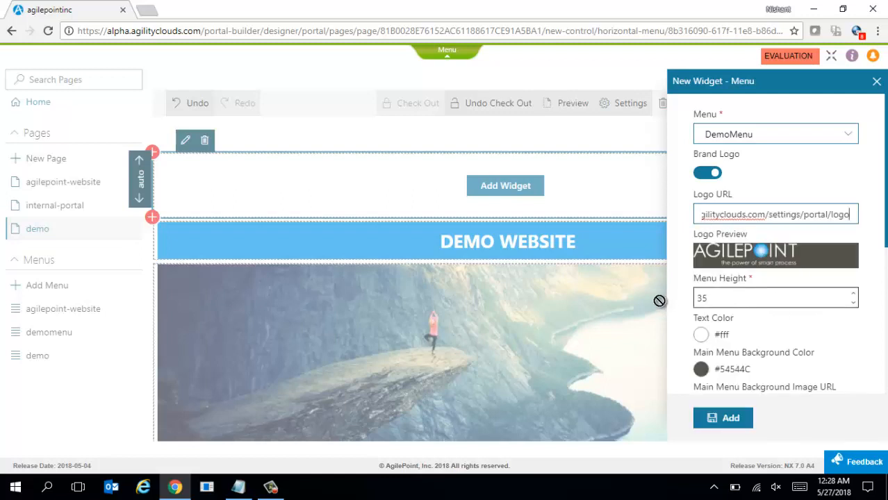
pyautogui.write('50')
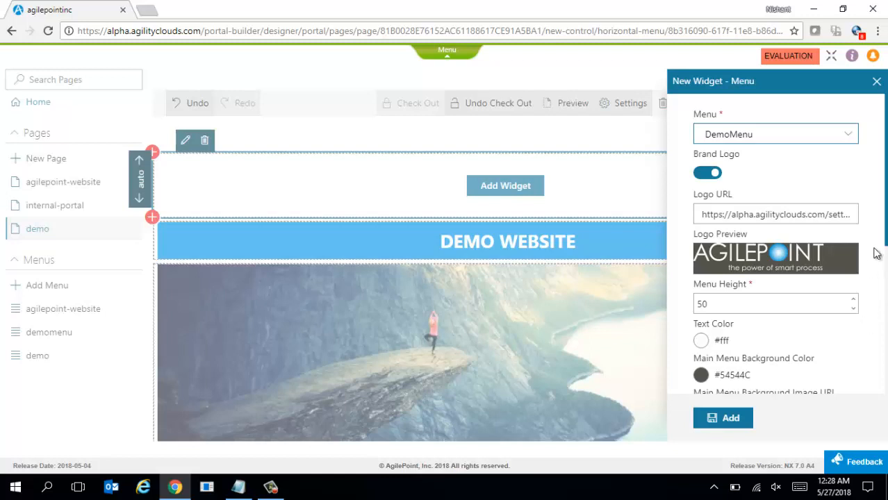
pyautogui.moveTo(886, 239); pyautogui.dragTo(886, 335)
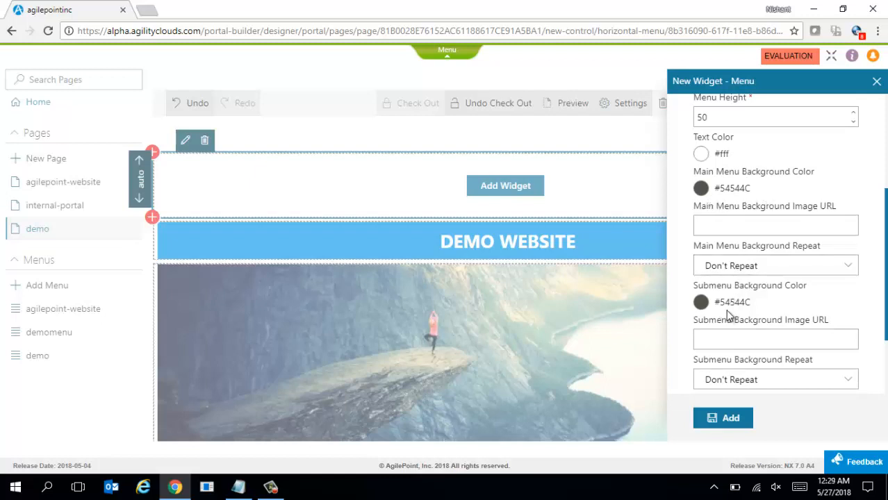
pyautogui.moveTo(886, 275); pyautogui.dragTo(887, 329)
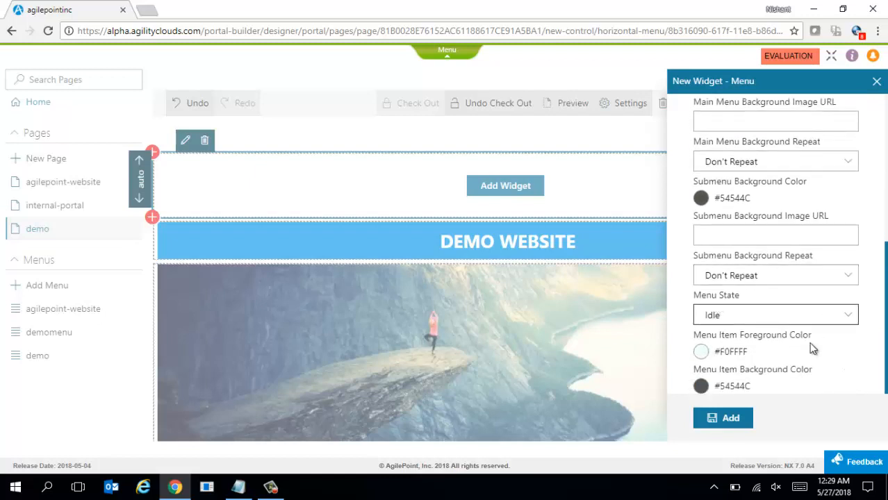
pyautogui.click(729, 419)
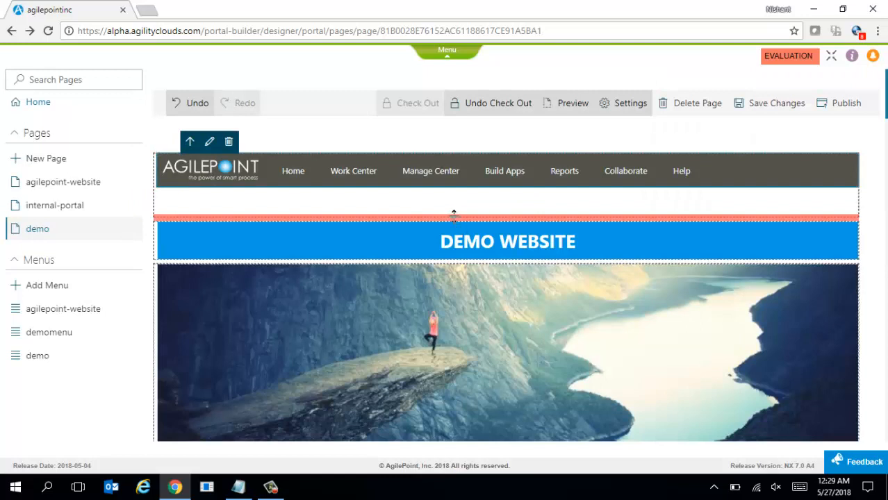
# Step: Shrink the menu row to about 54 px high to close the gap above the DEMO WEBSITE heading, and save the page
pyautogui.moveTo(454, 215); pyautogui.dragTo(444, 187)
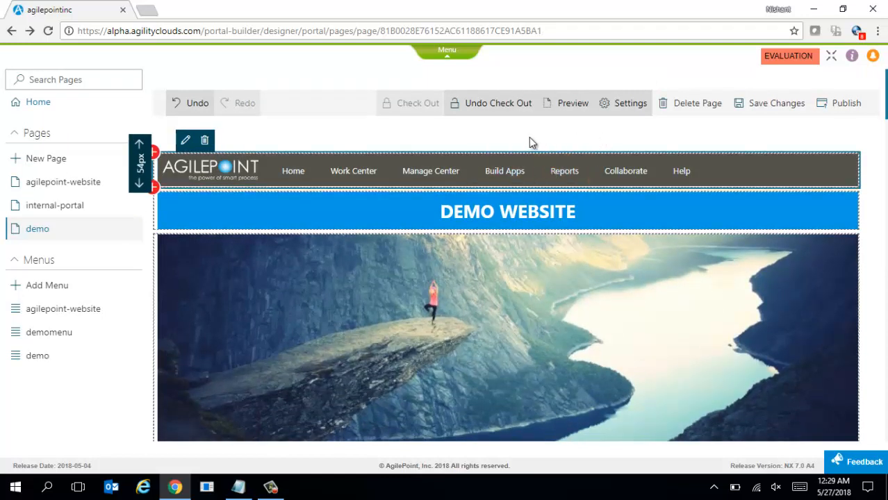
pyautogui.click(771, 108)
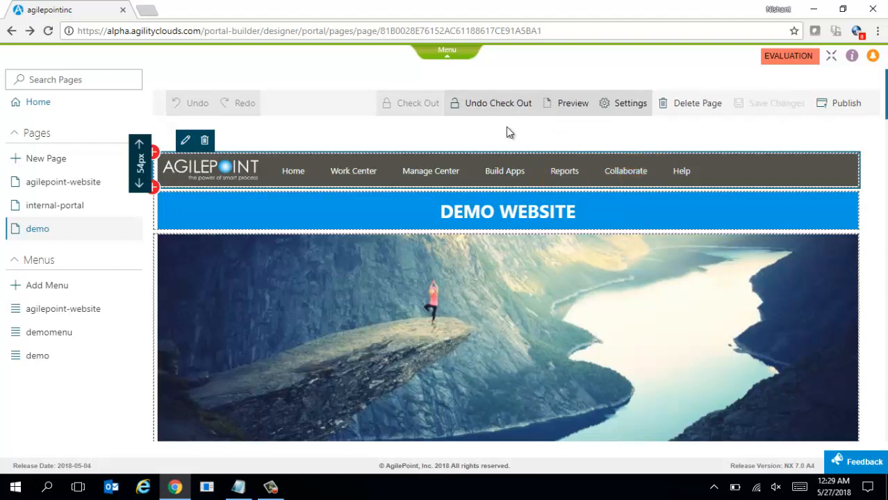
# Step: Preview the demo page, examine its menu, cards, social and support ticket sections, and close the preview
pyautogui.click(561, 103)
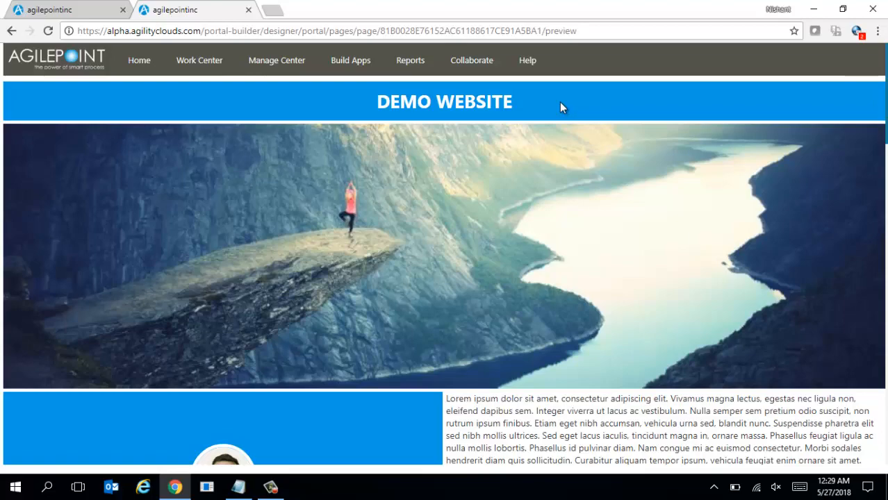
pyautogui.scroll(-6, 445, 255)
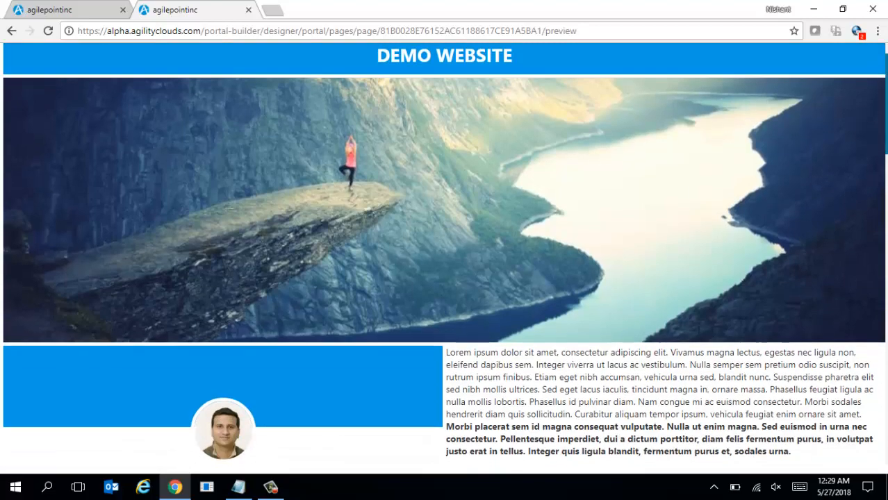
pyautogui.scroll(-10, 444, 254)
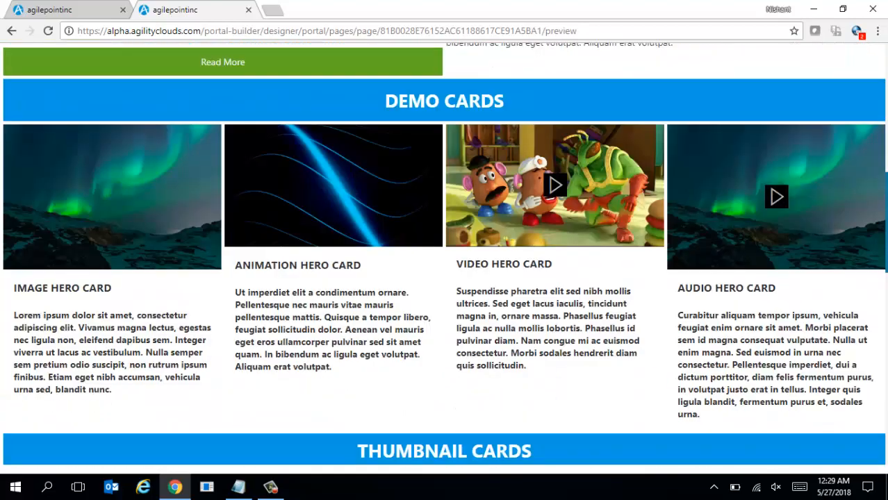
pyautogui.scroll(-5, 445, 254)
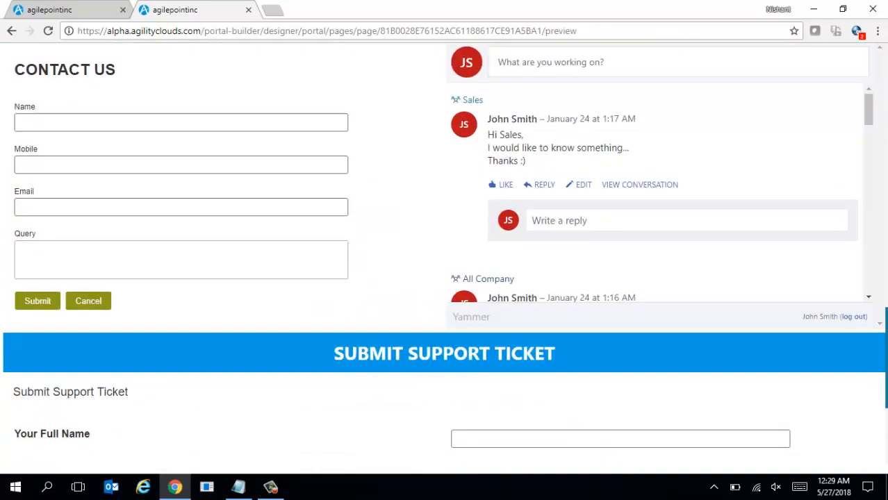
pyautogui.scroll(10, 444, 254)
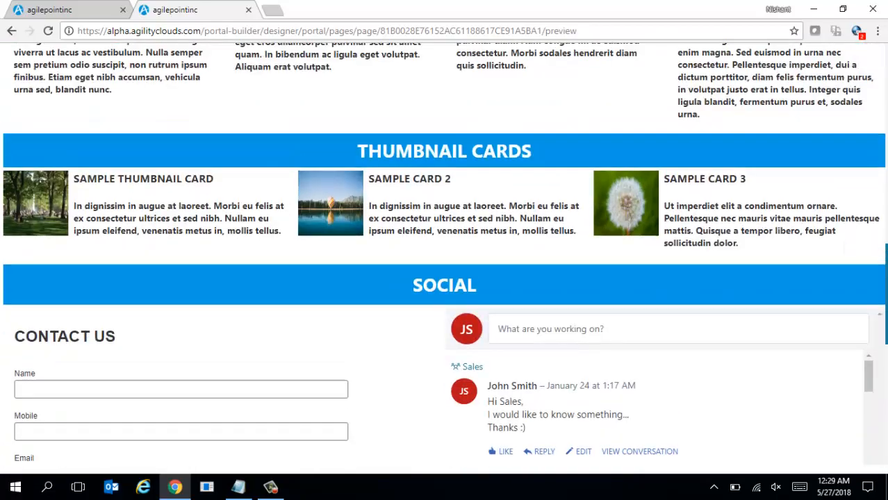
pyautogui.scroll(-5, 445, 254)
pyautogui.scroll(-2, 445, 255)
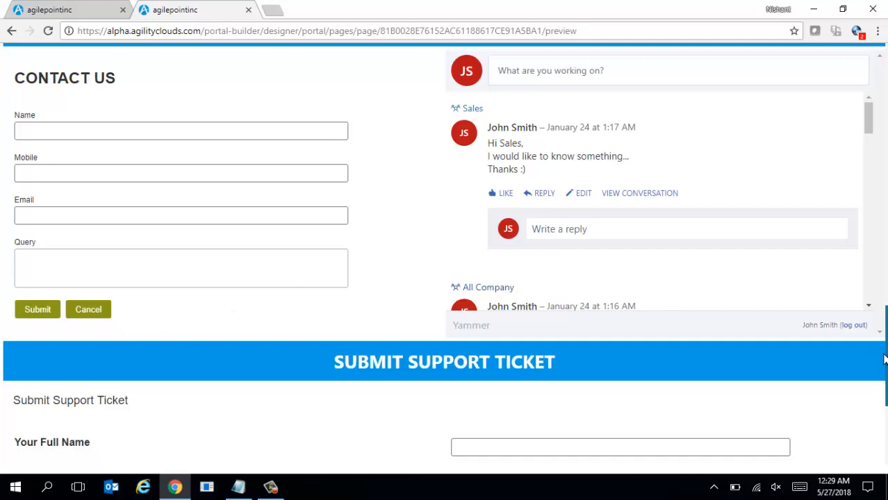
pyautogui.moveTo(883, 358); pyautogui.dragTo(884, 420)
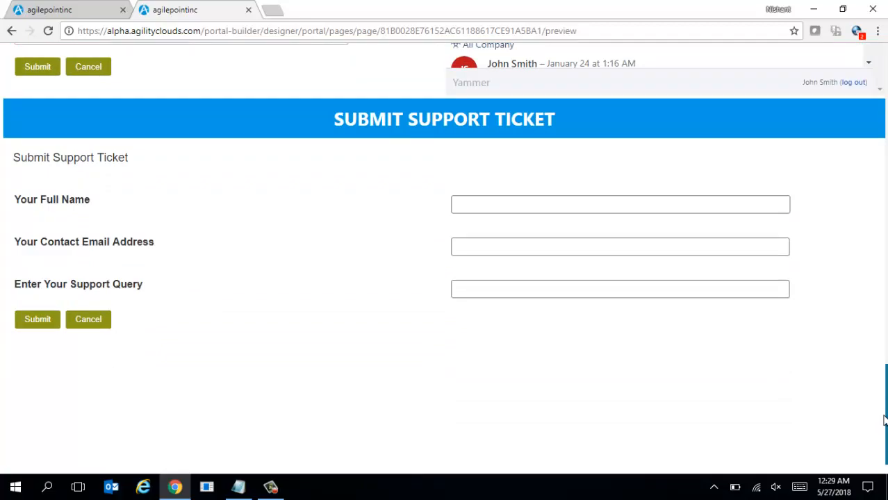
pyautogui.moveTo(884, 420); pyautogui.dragTo(870, 78)
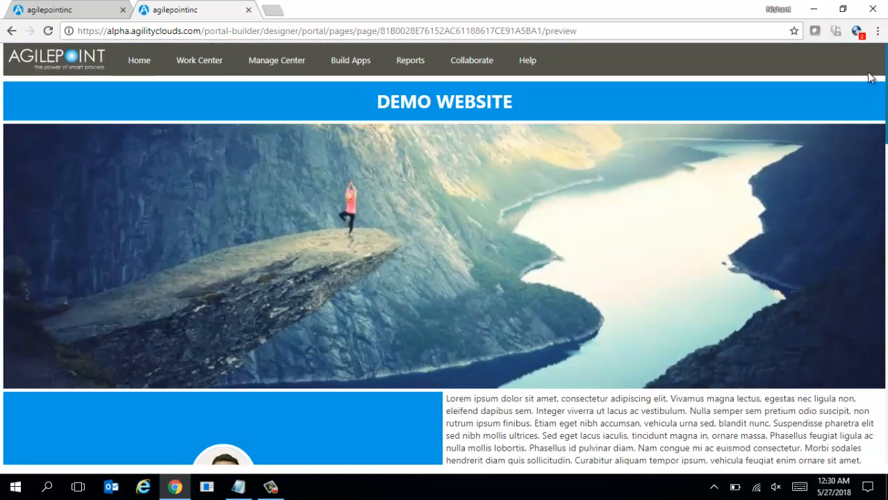
pyautogui.click(248, 10)
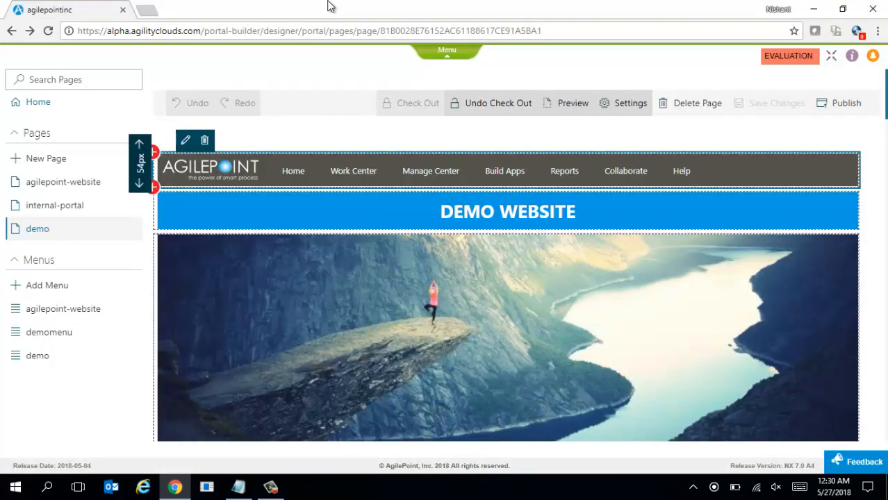
# Step: Open the agilepoint-website page and examine its full layout in the preview
pyautogui.click(63, 184)
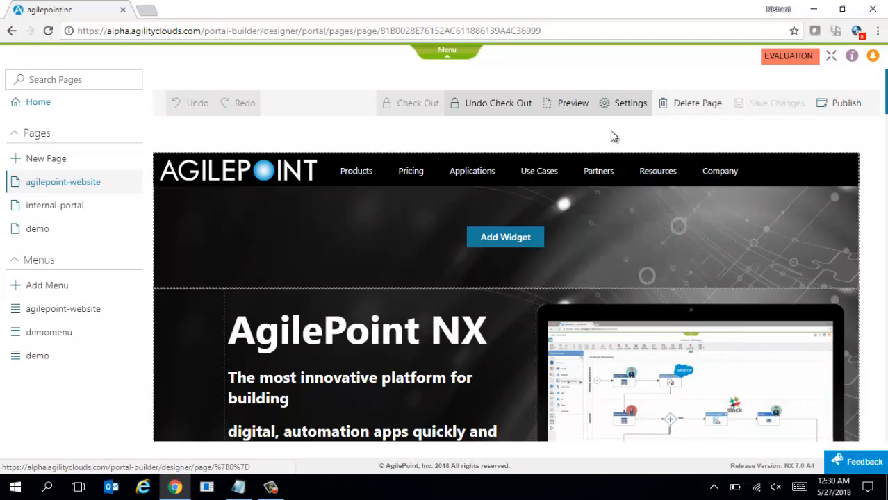
pyautogui.click(569, 104)
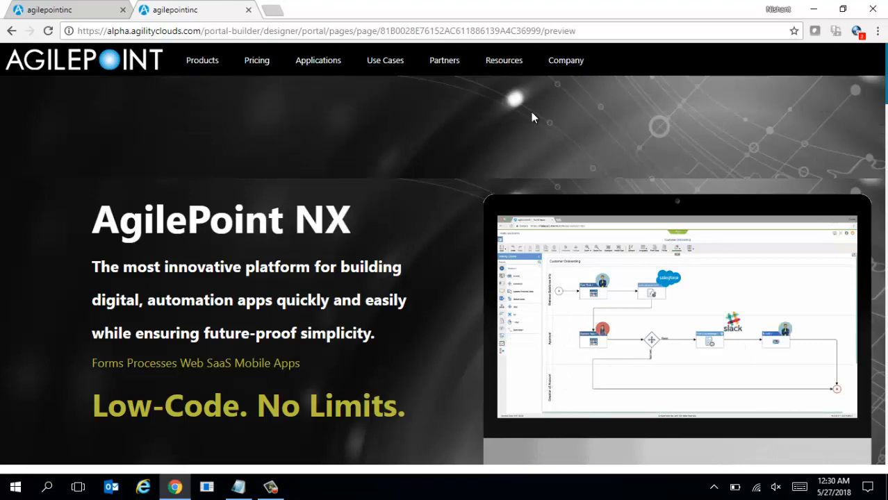
pyautogui.scroll(-2, 531, 118)
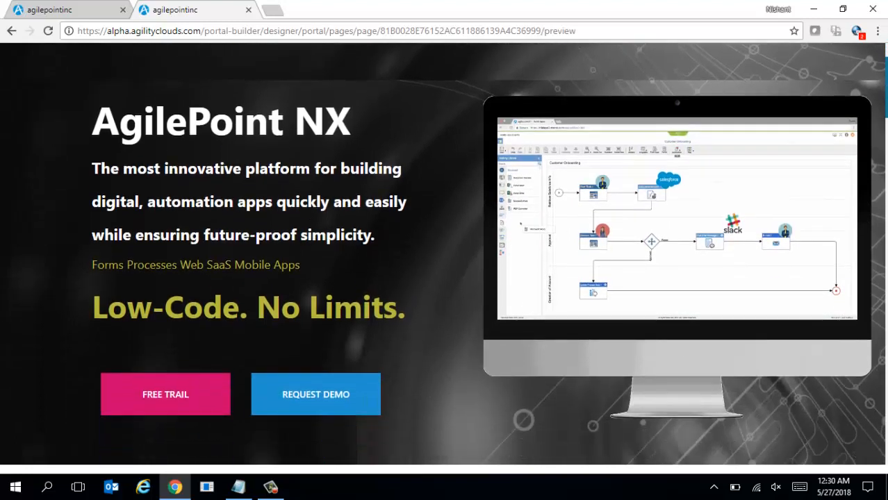
pyautogui.scroll(-2, 445, 254)
pyautogui.scroll(-9, 444, 254)
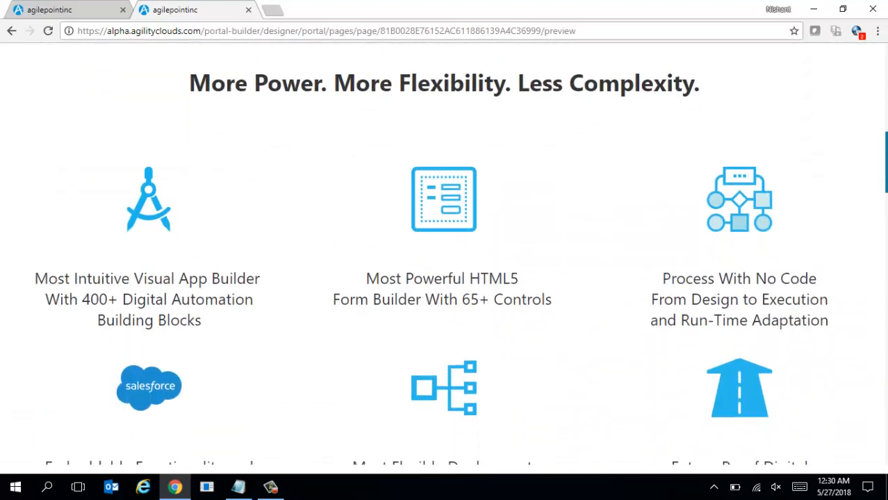
pyautogui.scroll(-10, 443, 254)
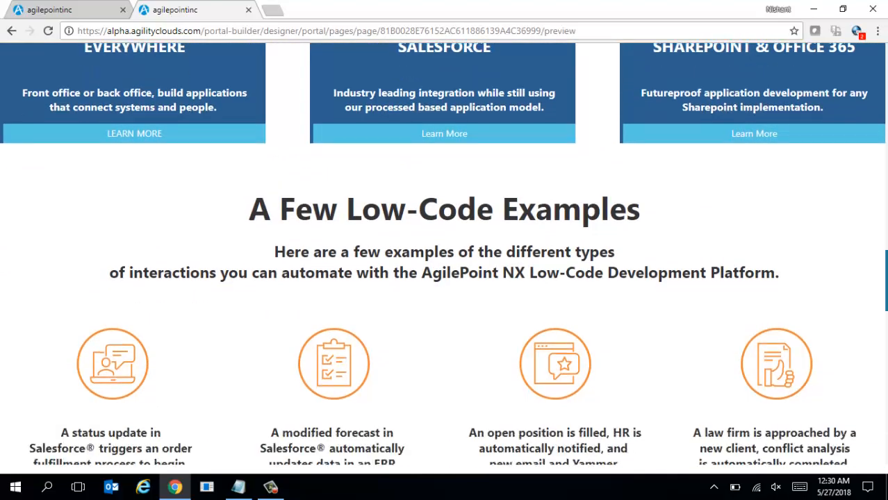
pyautogui.scroll(-10, 443, 254)
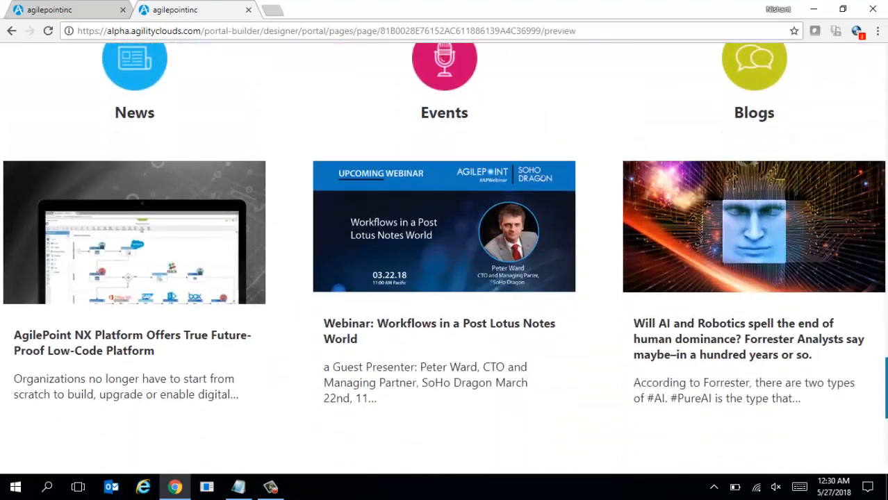
pyautogui.scroll(-4, 874, 189)
pyautogui.scroll(20, 873, 189)
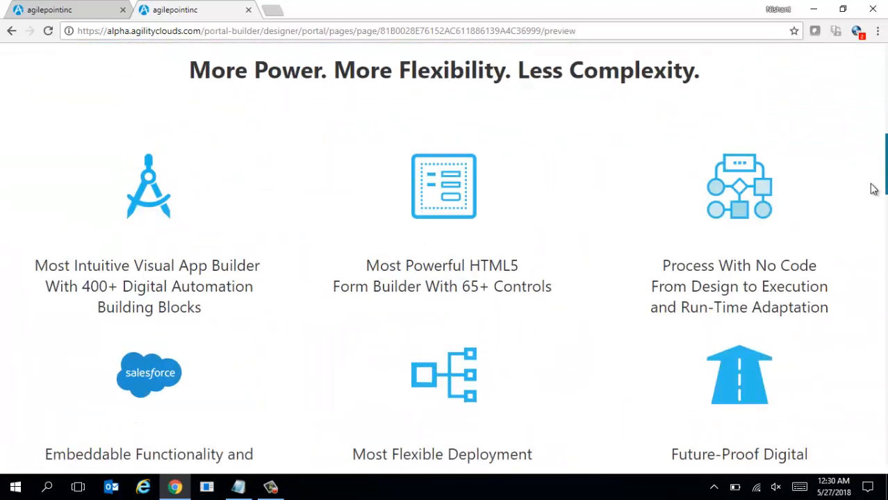
pyautogui.scroll(10, 873, 189)
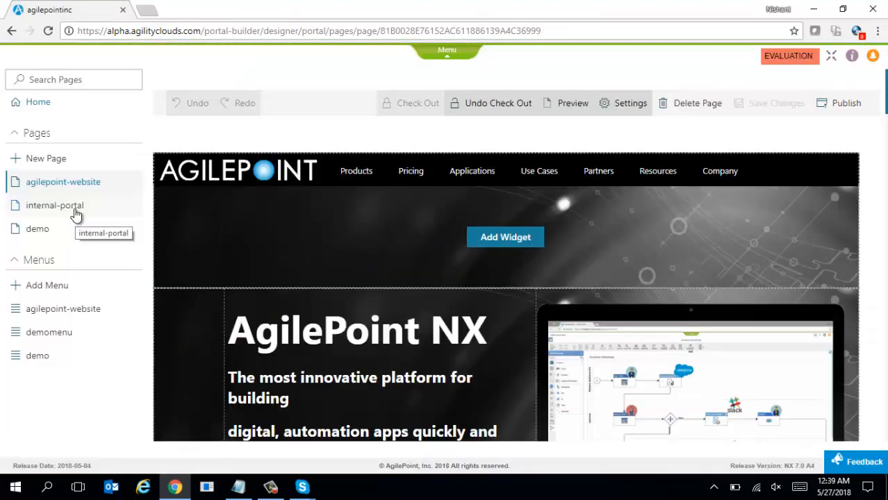
# Step: Open the internal-portal page and examine its side links, banner and employee resource sections in the preview
pyautogui.click(77, 210)
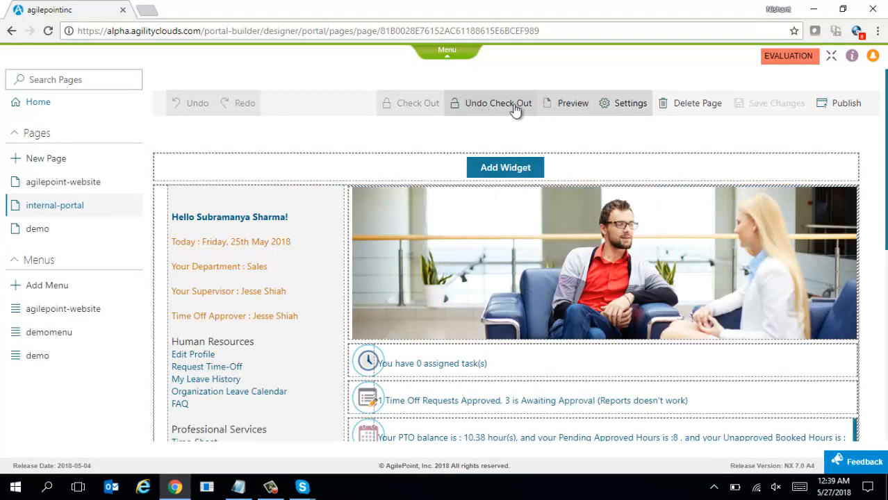
pyautogui.click(564, 106)
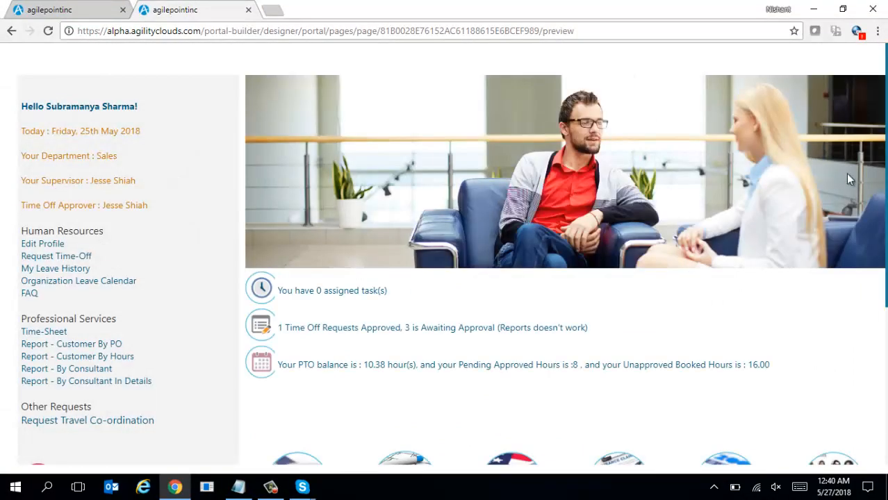
pyautogui.scroll(-3, 452, 254)
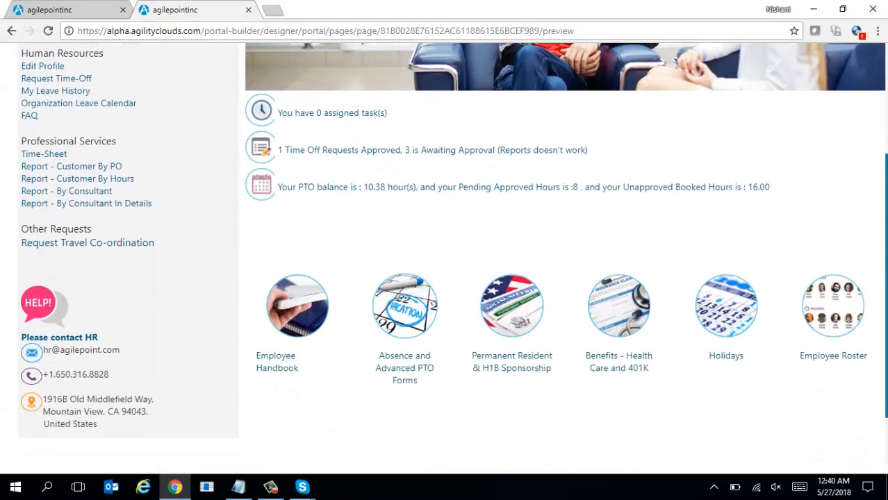
pyautogui.scroll(2, 451, 254)
pyautogui.scroll(2, 451, 255)
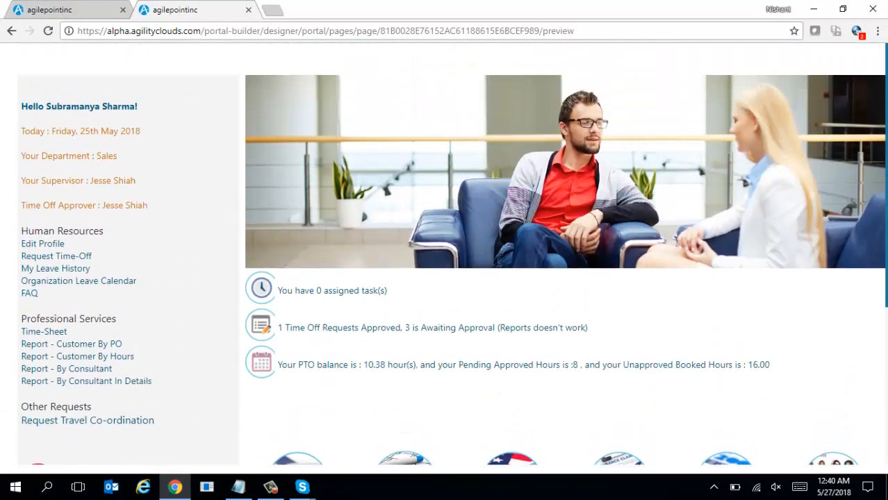